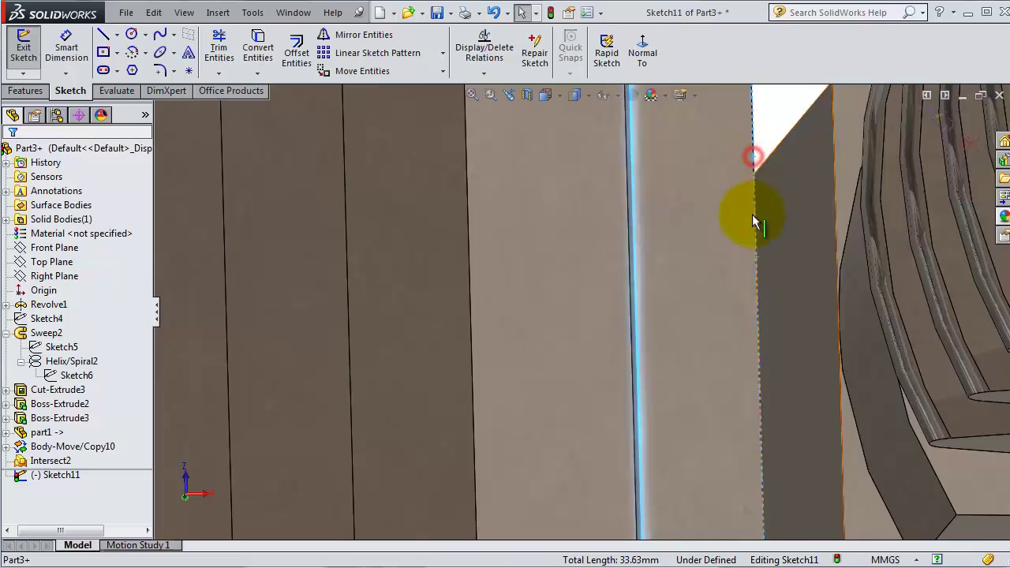
# Step: Convert the narrow column's top-edge outline into Sketch11 and start an Extruded Cut from it
pyautogui.scroll(4, 730, 315)
pyautogui.scroll(-4, 687, 446)
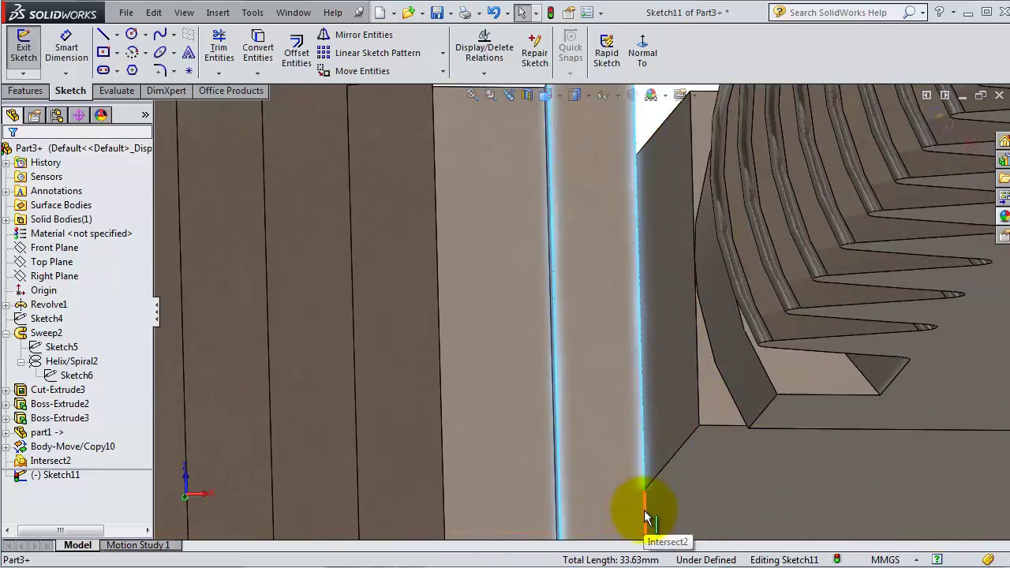
pyautogui.scroll(1, 644, 512)
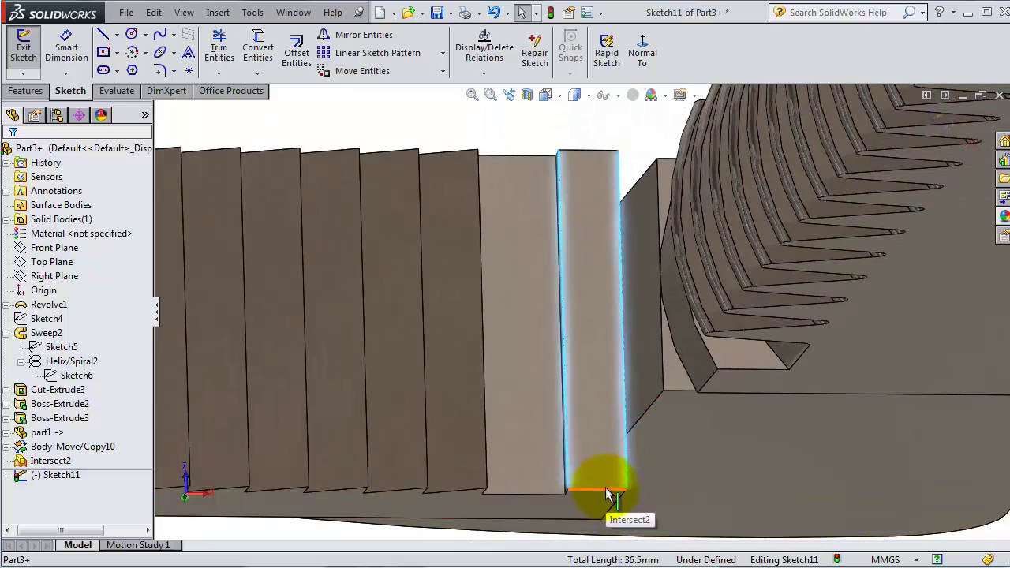
pyautogui.scroll(-1, 586, 131)
pyautogui.scroll(-1, 586, 131)
pyautogui.click(581, 180)
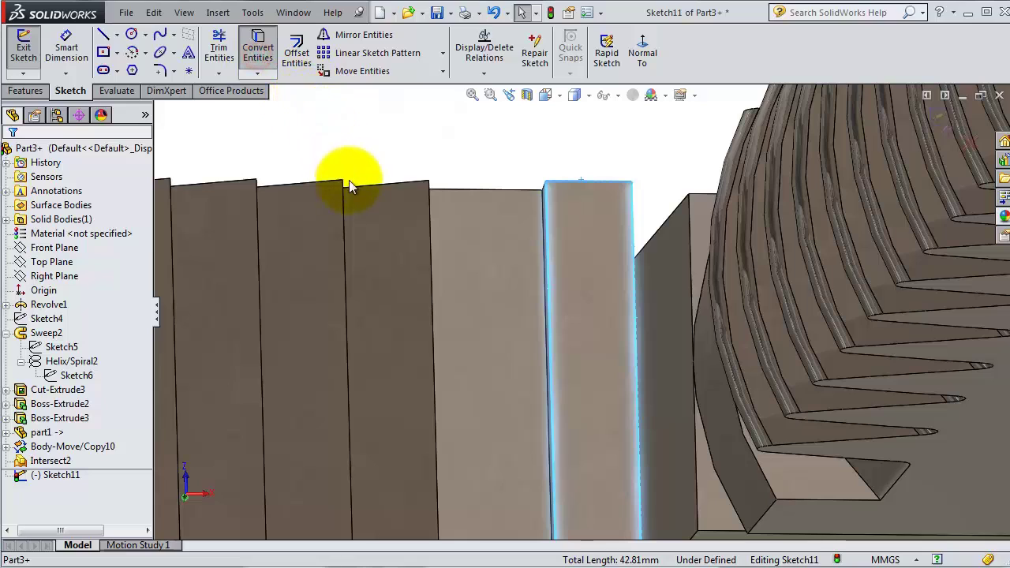
pyautogui.click(28, 91)
pyautogui.click(239, 49)
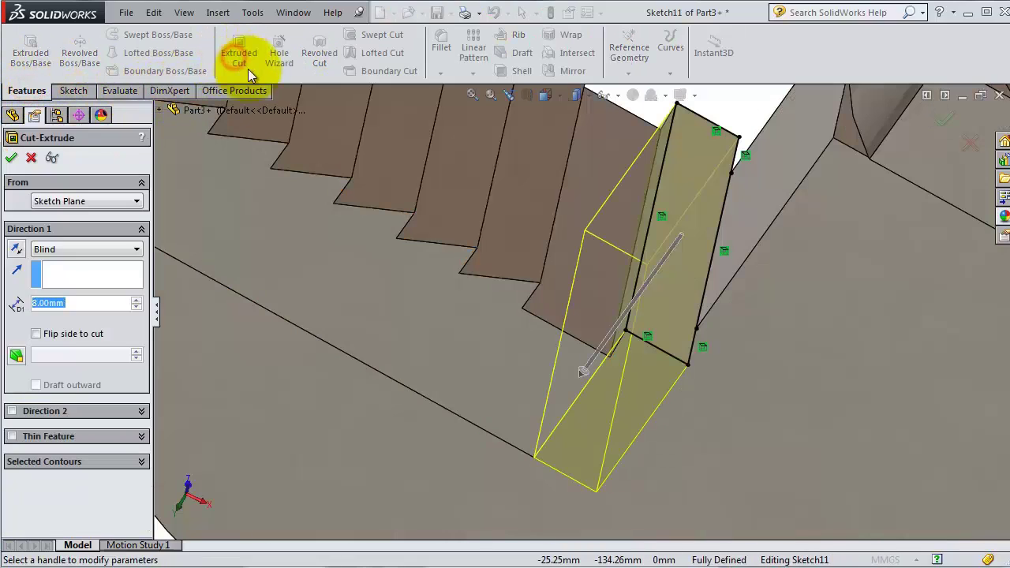
# Step: Make the cut end Up To Surface at the neighbouring face, creating Cut-Extrude4
pyautogui.click(55, 248)
pyautogui.click(71, 315)
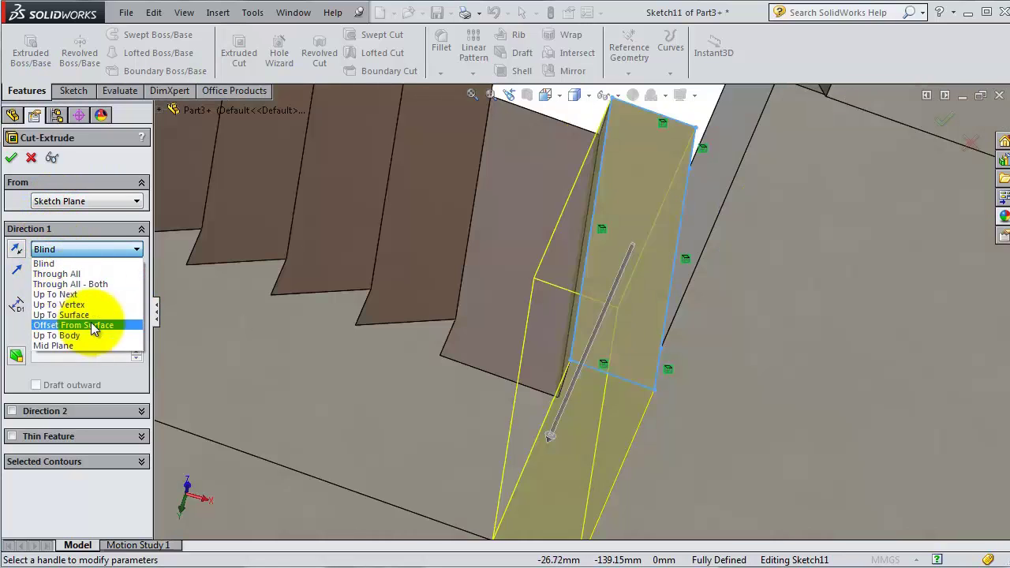
pyautogui.click(494, 290)
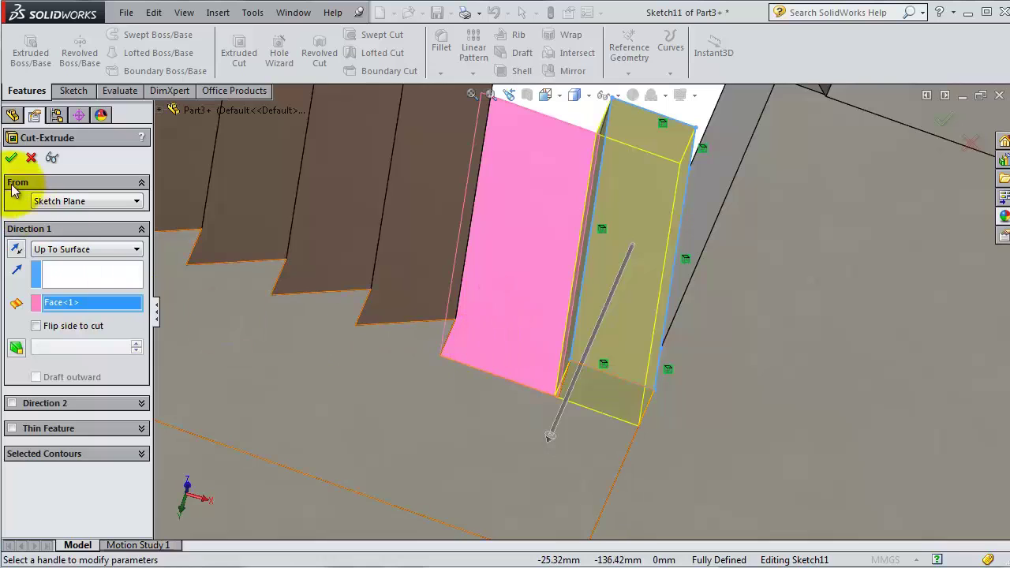
pyautogui.click(11, 161)
pyautogui.moveTo(604, 328)
pyautogui.mouseDown(button='middle')
pyautogui.moveTo(571, 300)
pyautogui.moveTo(574, 253)
pyautogui.moveTo(574, 268)
pyautogui.mouseUp(button='middle')
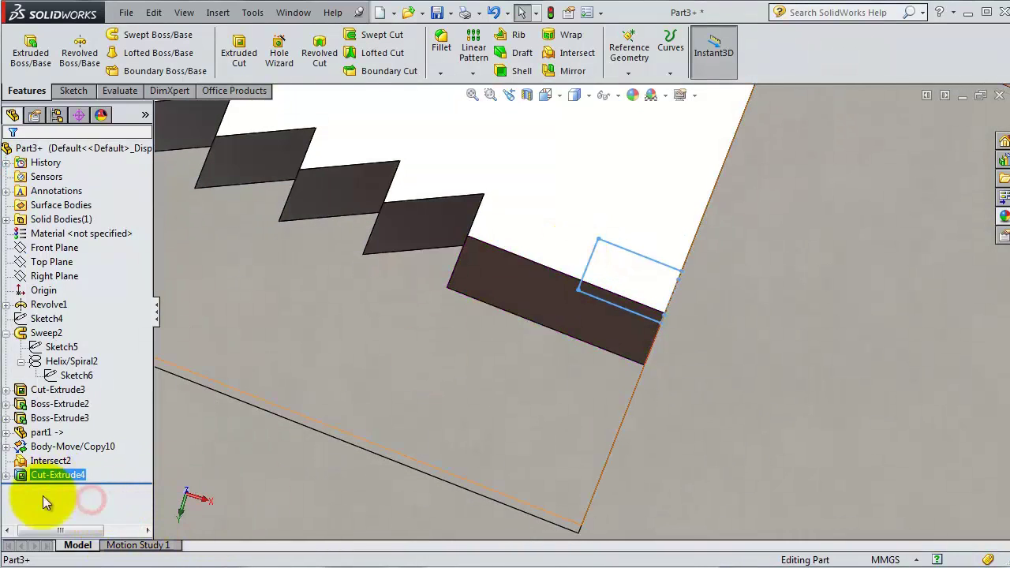
# Step: Show Sketch11 under Cut-Extrude4, then hide it again
pyautogui.click(7, 475)
pyautogui.click(64, 489)
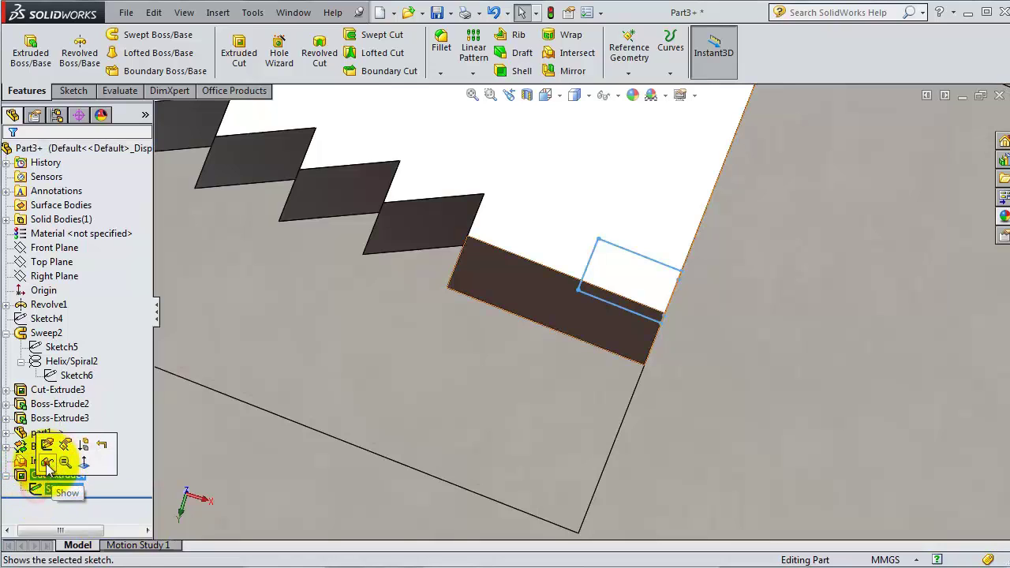
pyautogui.click(49, 462)
pyautogui.click(60, 490)
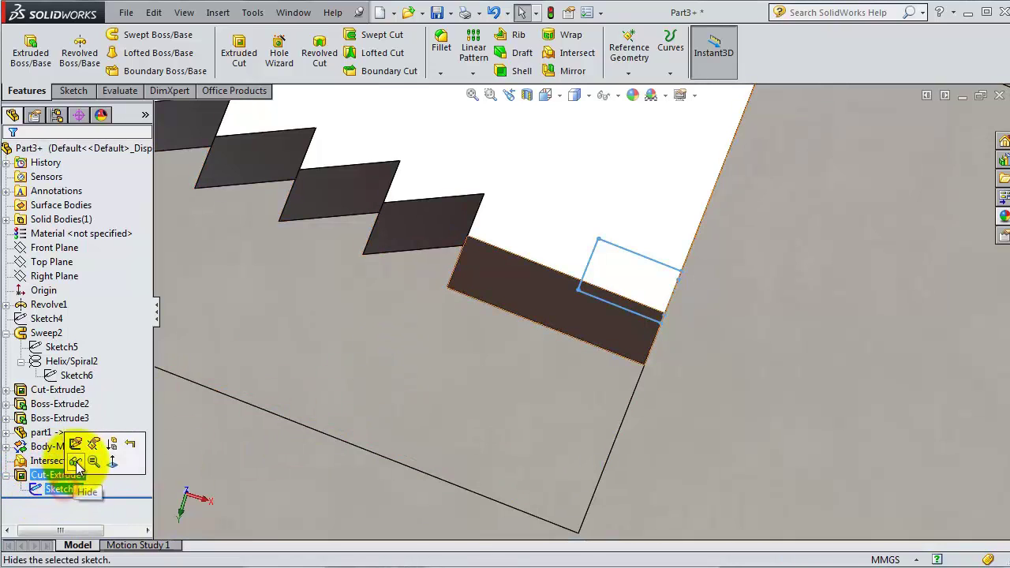
pyautogui.click(76, 460)
# Step: Orbit and zoom the view to inspect the whole threaded part
pyautogui.click(525, 229)
pyautogui.moveTo(559, 248)
pyautogui.mouseDown(button='middle')
pyautogui.moveTo(623, 332)
pyautogui.moveTo(707, 352)
pyautogui.moveTo(666, 378)
pyautogui.moveTo(655, 271)
pyautogui.moveTo(551, 188)
pyautogui.mouseUp(button='middle')
pyautogui.scroll(5, 706, 351)
pyautogui.scroll(3, 551, 187)
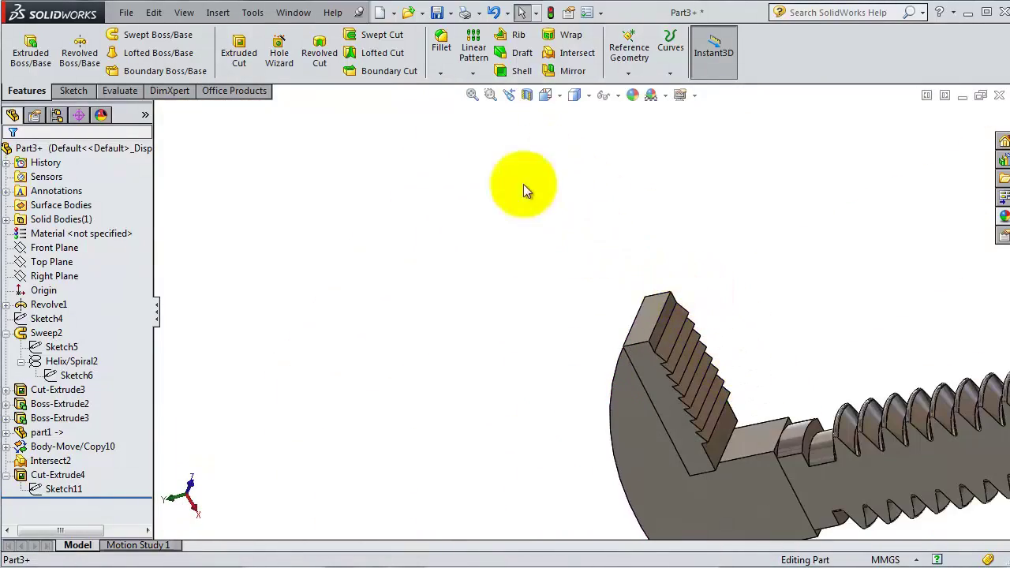
pyautogui.scroll(2, 742, 430)
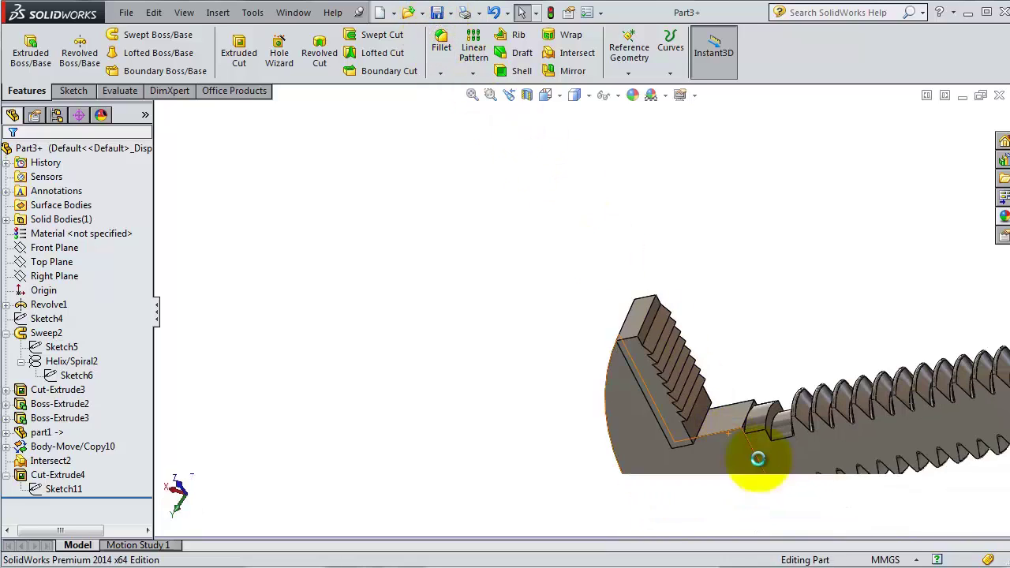
pyautogui.scroll(2, 758, 457)
pyautogui.moveTo(763, 458)
pyautogui.mouseDown(button='middle')
pyautogui.moveTo(800, 552)
pyautogui.moveTo(801, 501)
pyautogui.mouseUp(button='middle')
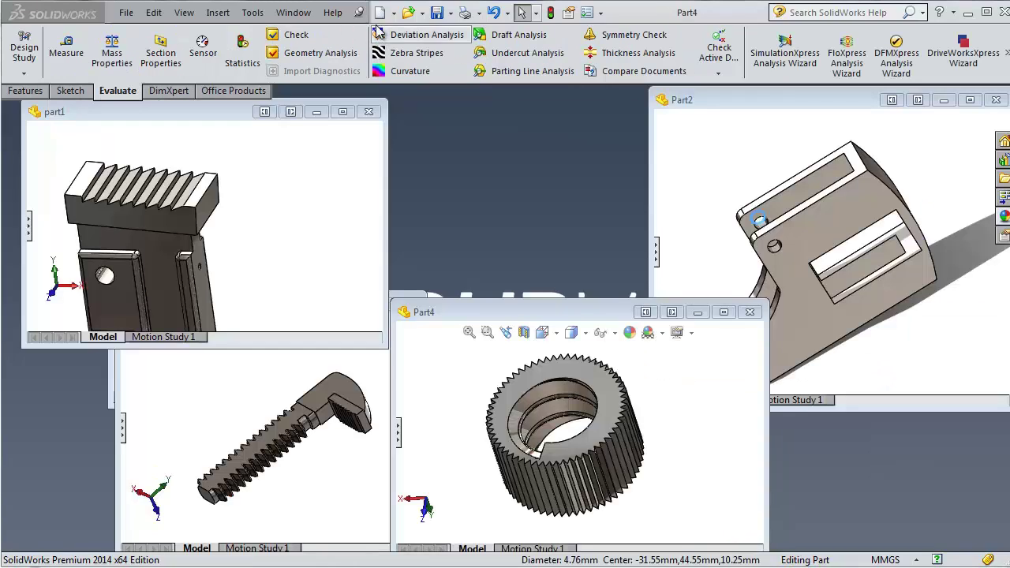
# Step: Create a new part and draw a circle centred on the origin on the Front Plane
pyautogui.click(380, 13)
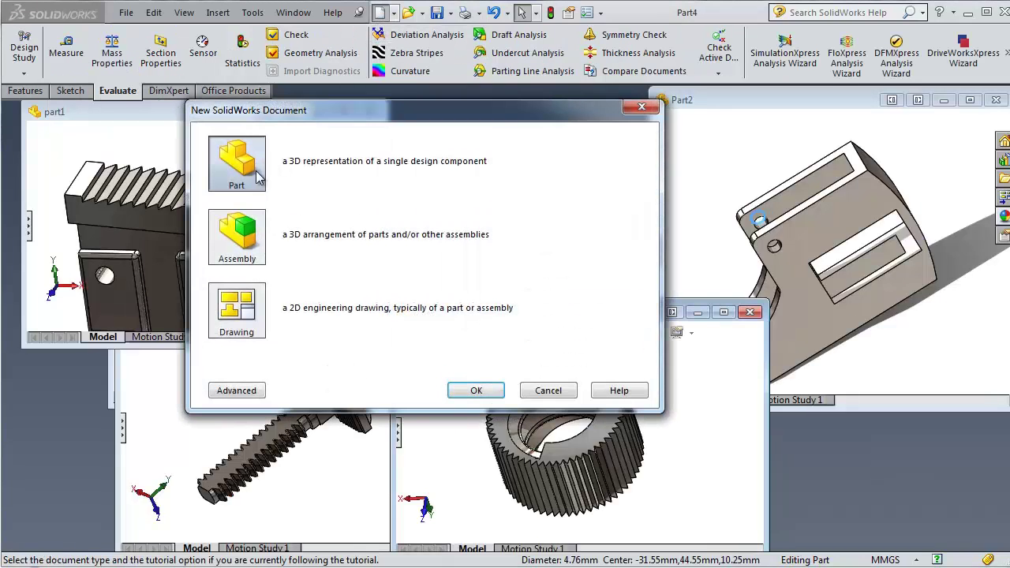
pyautogui.click(483, 398)
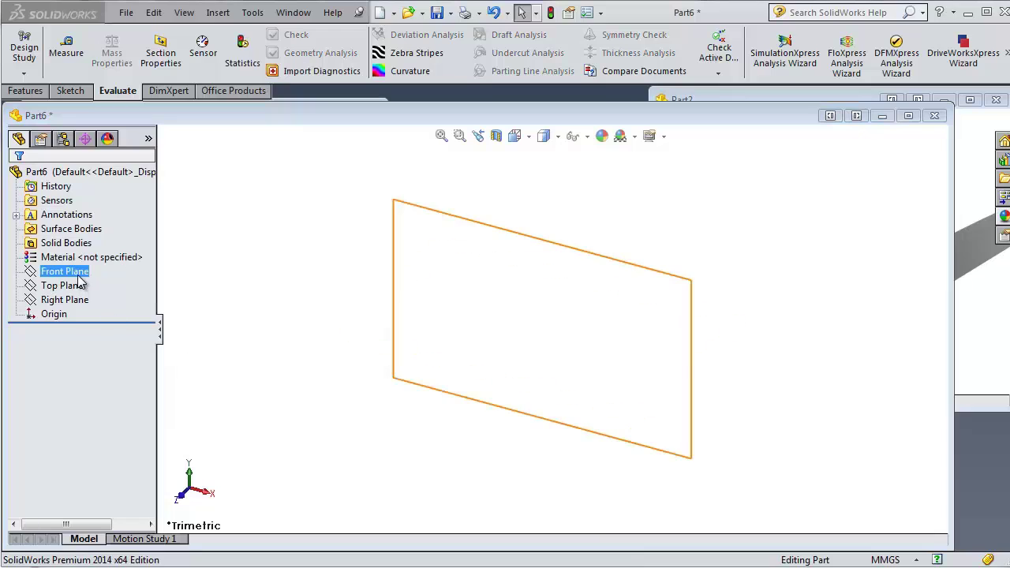
pyautogui.click(78, 278)
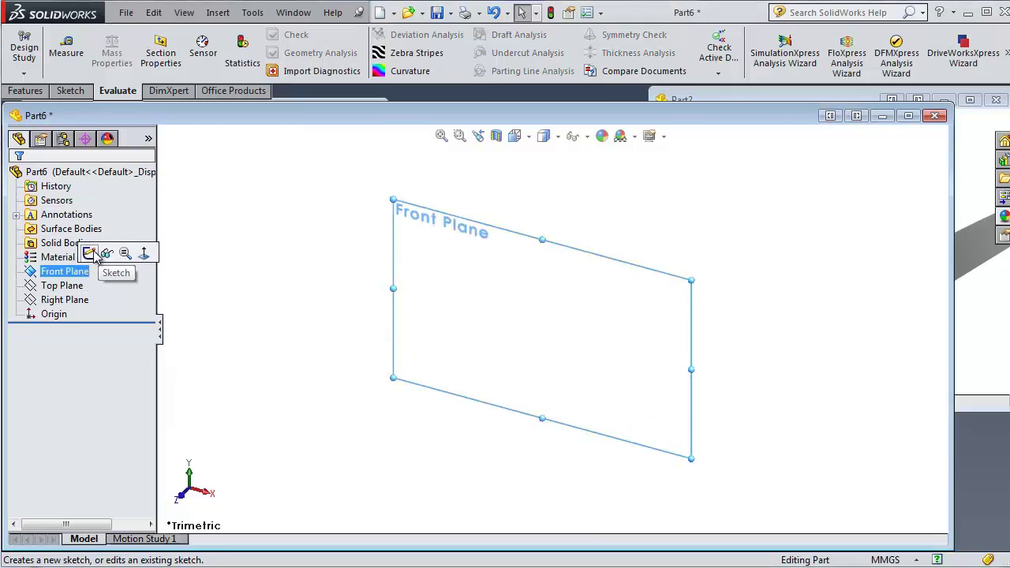
pyautogui.click(99, 256)
pyautogui.click(131, 35)
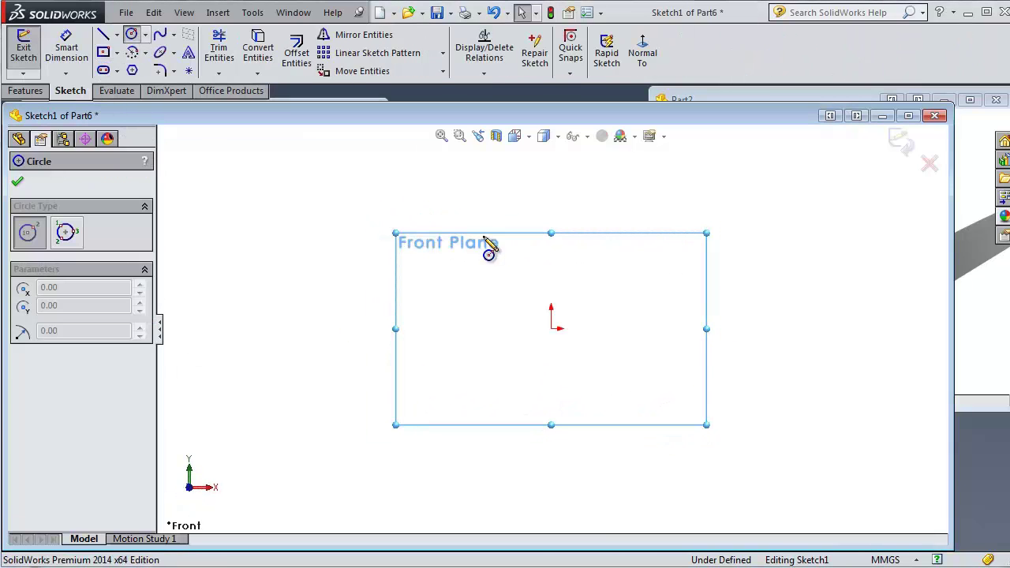
pyautogui.click(555, 347)
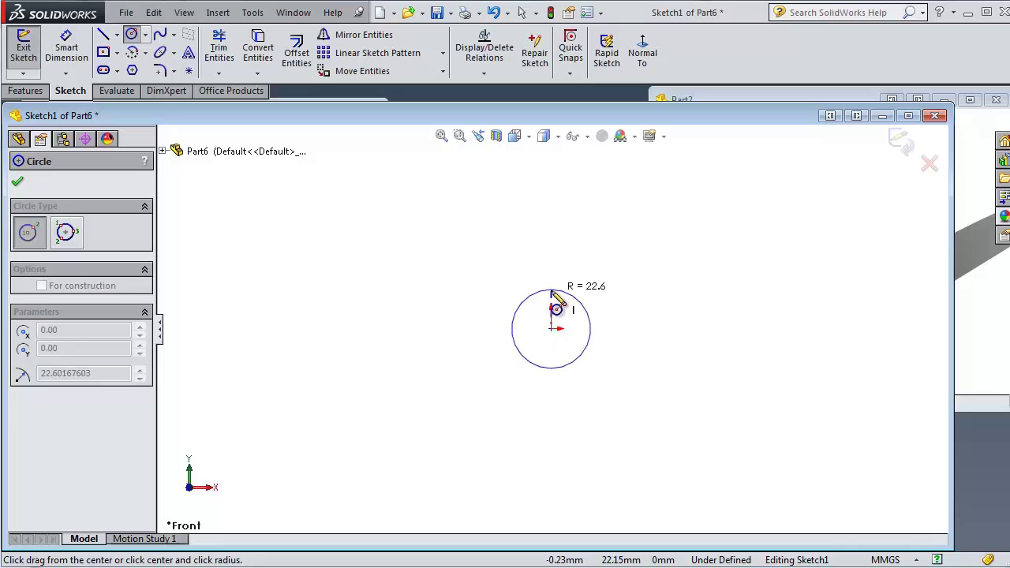
pyautogui.click(552, 292)
# Step: Dimension the circle to a 4.75 mm diameter
pyautogui.click(66, 49)
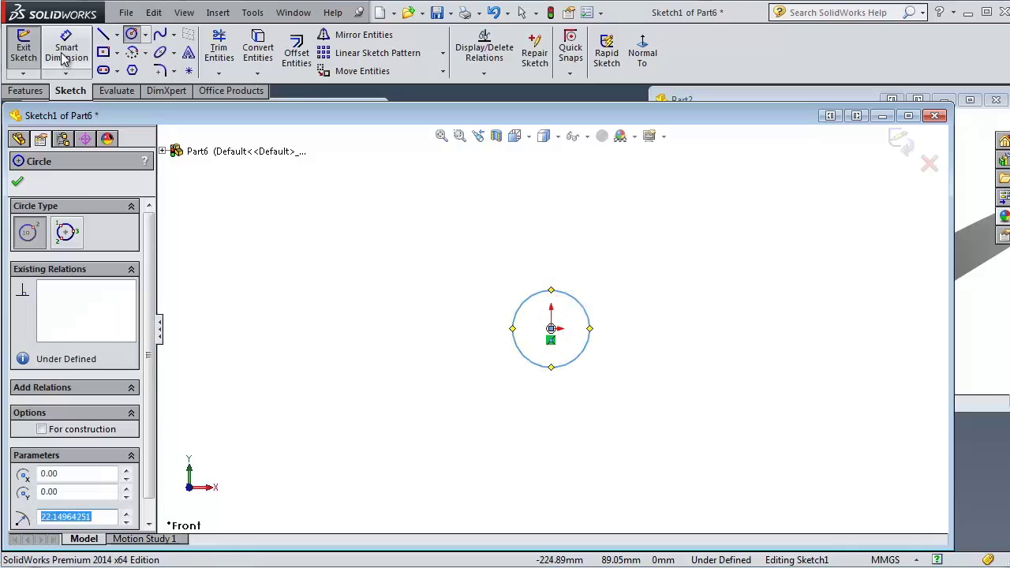
pyautogui.click(568, 294)
pyautogui.click(640, 316)
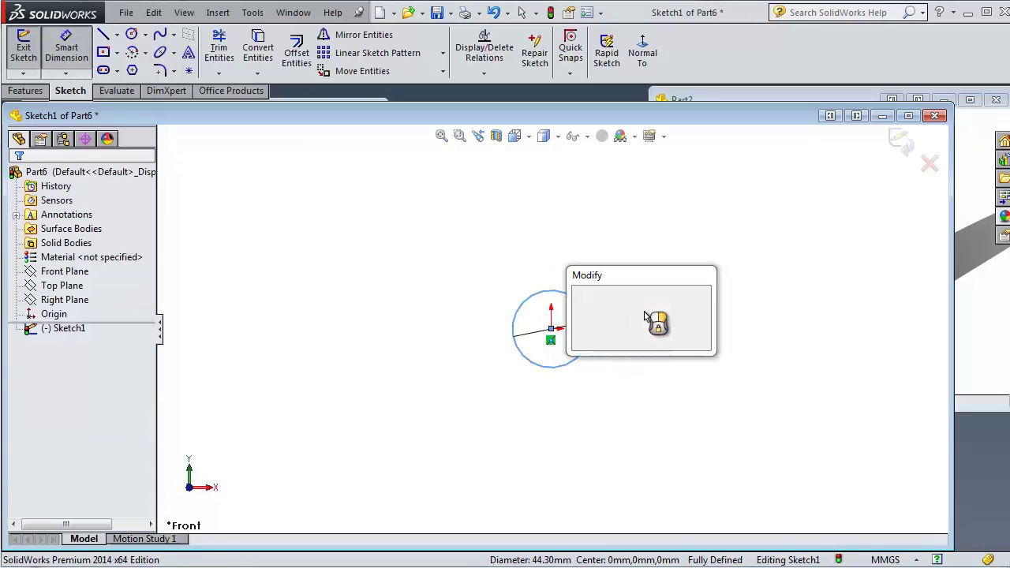
pyautogui.write('4.')
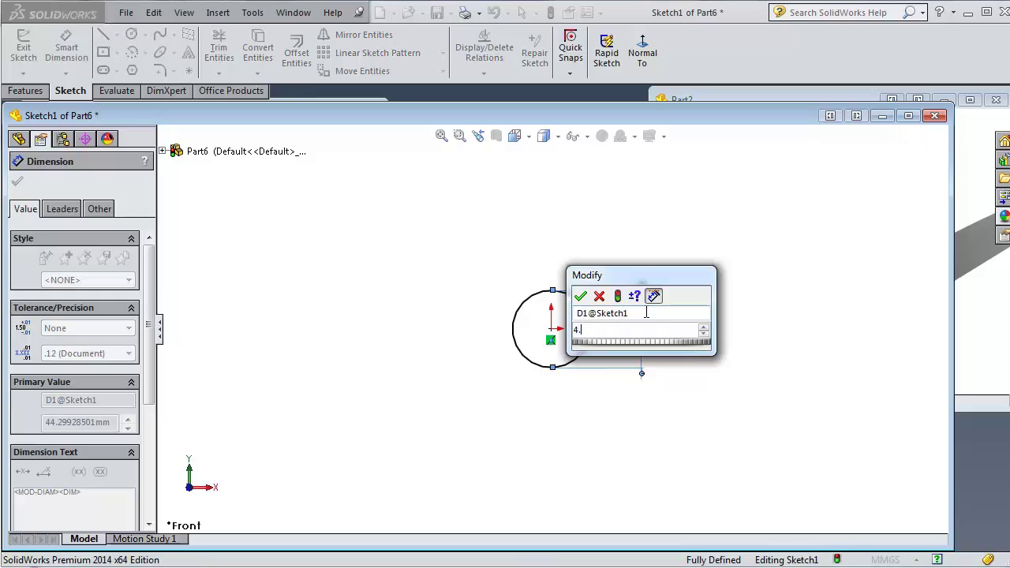
pyautogui.write('75')
pyautogui.press('Return')
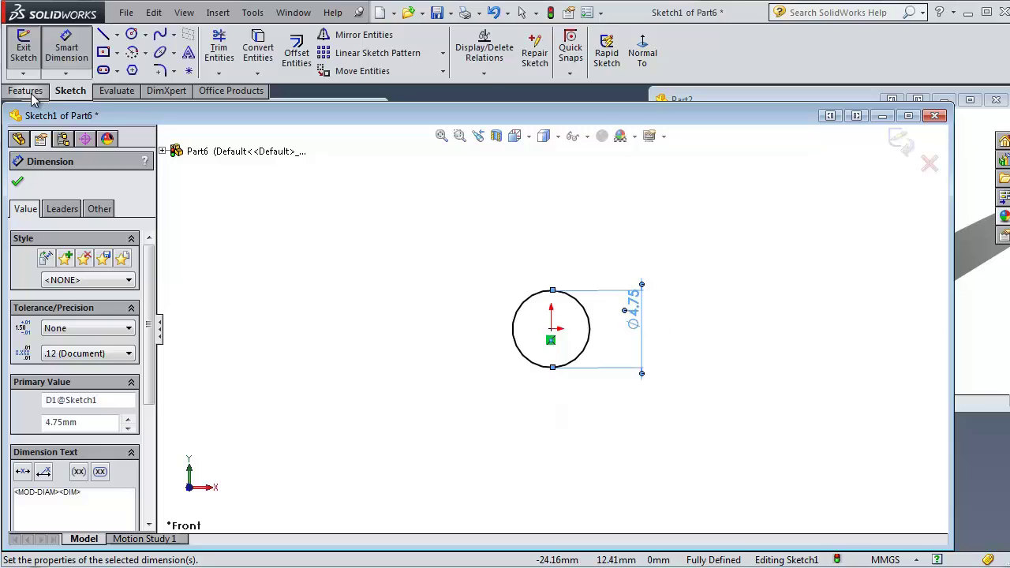
pyautogui.click(26, 92)
# Step: Extrude the circle Blind, correcting the depth from 20.50 to 20.60 mm, as Boss-Extrude1
pyautogui.click(30, 47)
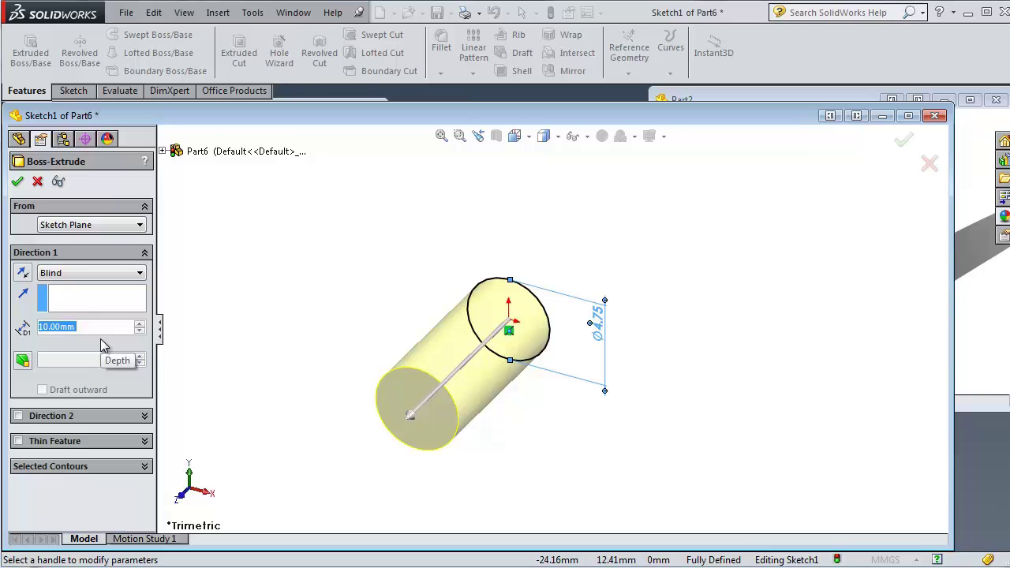
pyautogui.write('20')
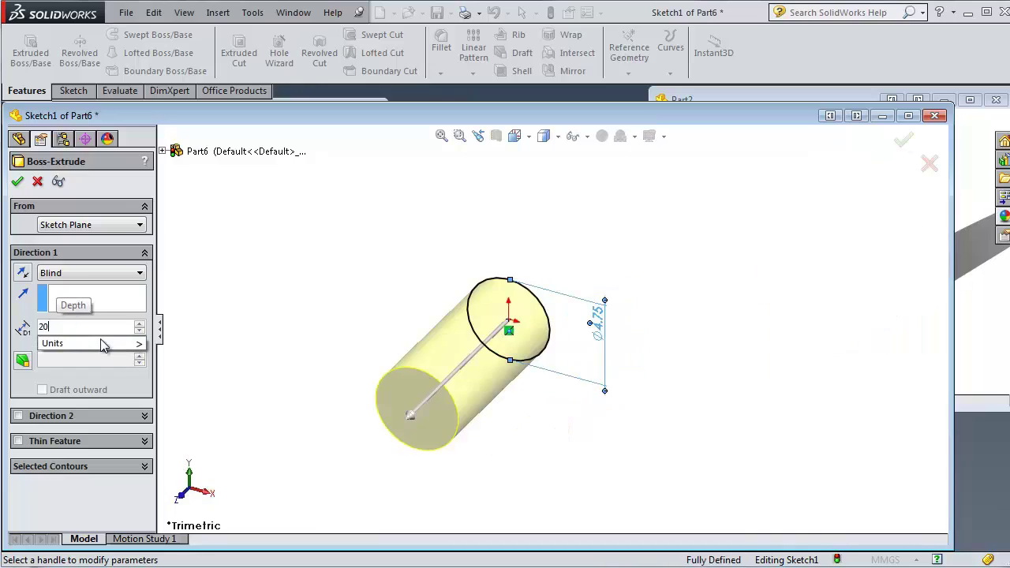
pyautogui.write('.5')
pyautogui.press('Return')
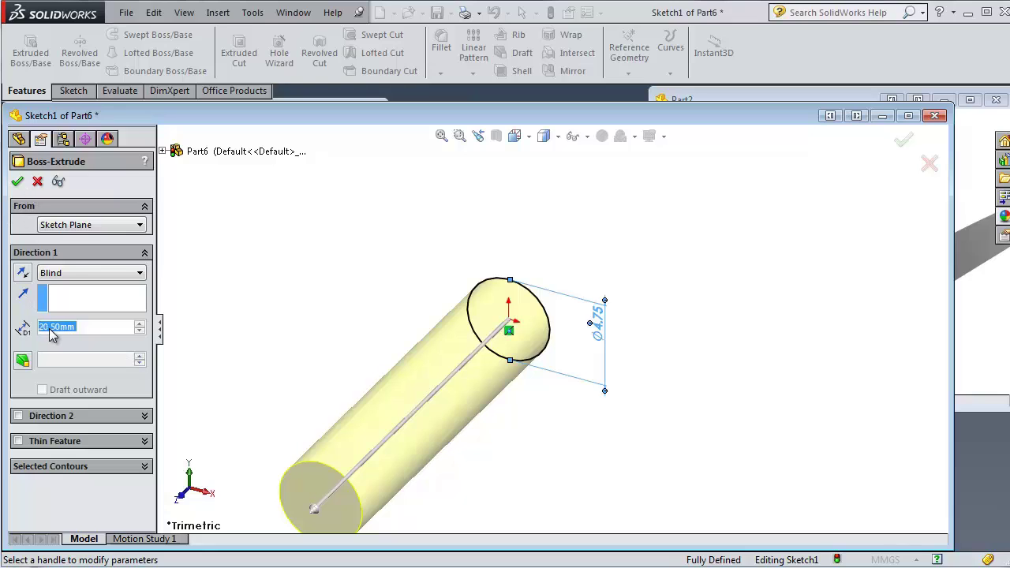
pyautogui.moveTo(51, 327); pyautogui.dragTo(69, 327)
pyautogui.write('6')
pyautogui.press('Return')
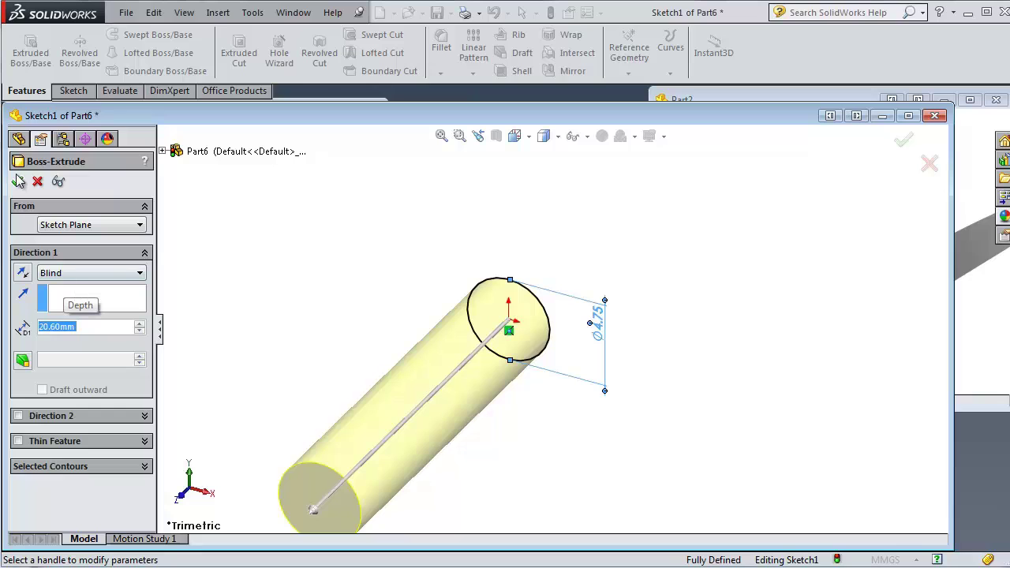
pyautogui.click(18, 182)
pyautogui.moveTo(424, 453); pyautogui.dragTo(451, 357, button='middle')
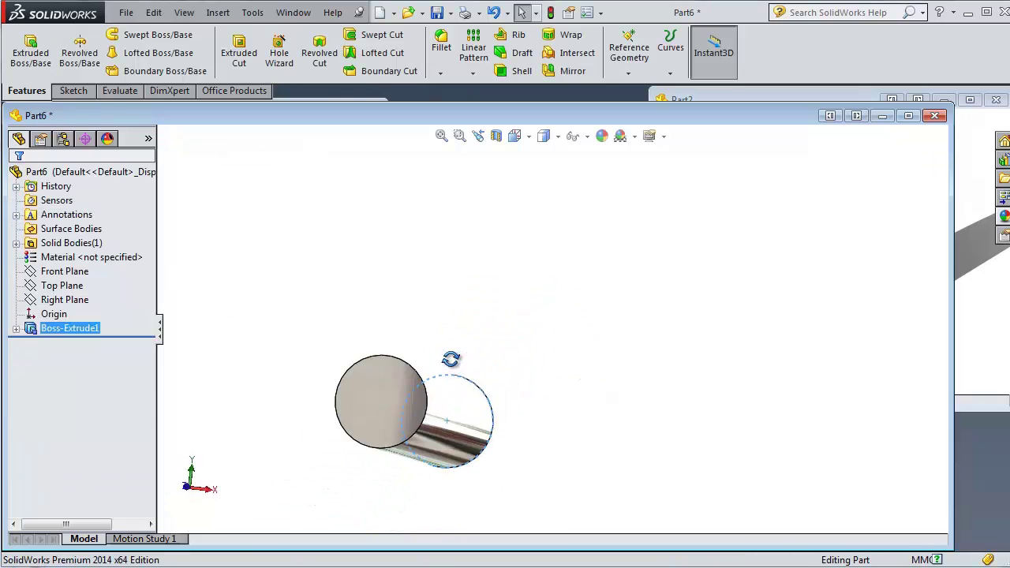
# Step: Sketch a 6 mm diameter circle centred on the rod's end face
pyautogui.click(401, 402)
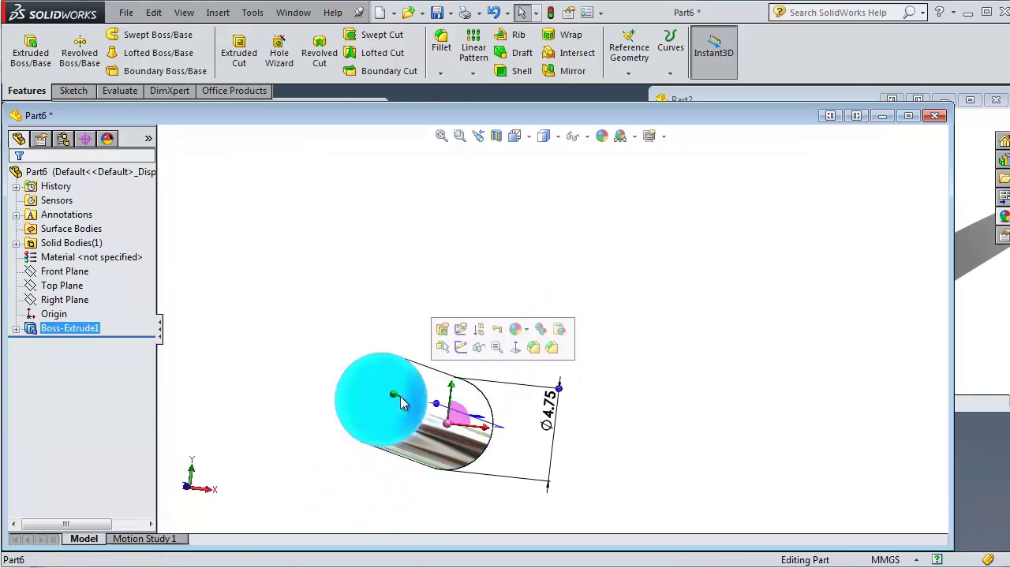
pyautogui.click(461, 348)
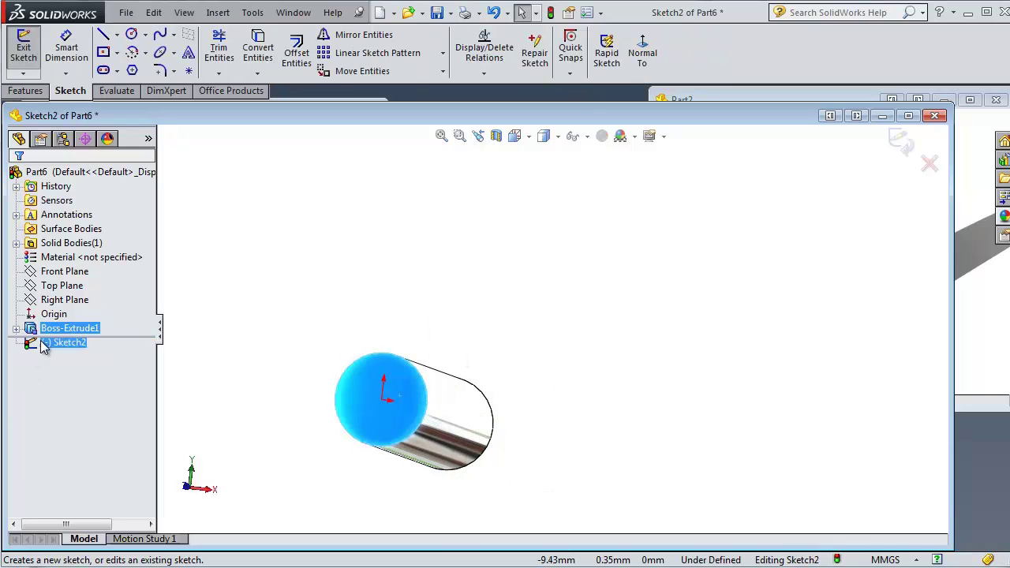
pyautogui.click(131, 36)
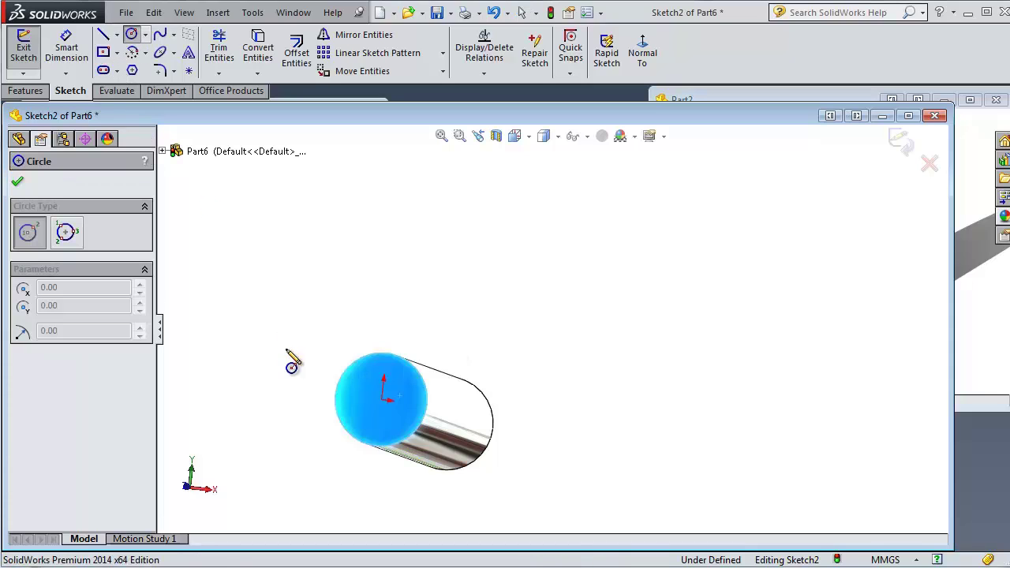
pyautogui.click(383, 400)
pyautogui.click(376, 316)
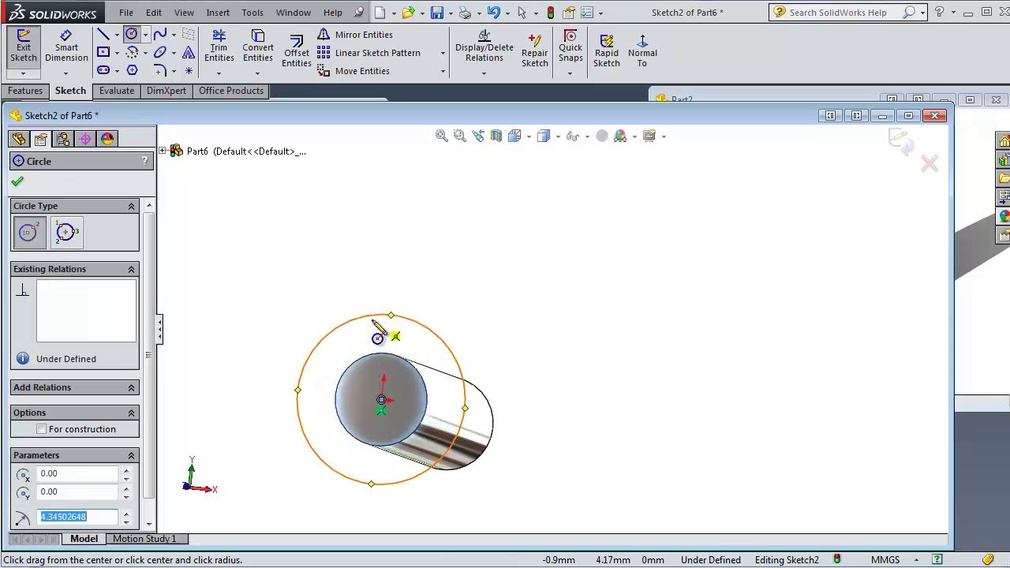
pyautogui.click(67, 47)
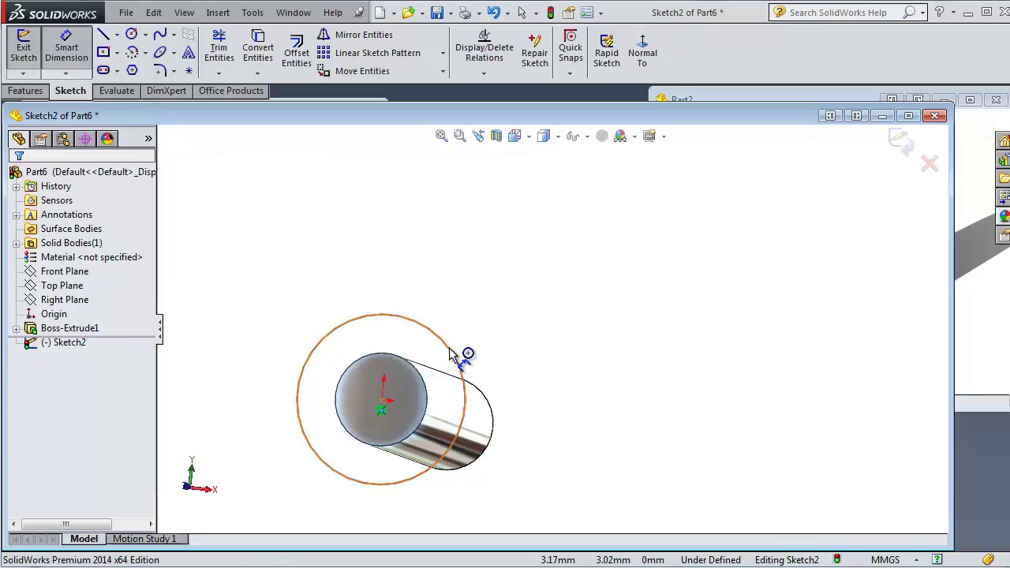
pyautogui.click(460, 352)
pyautogui.click(497, 354)
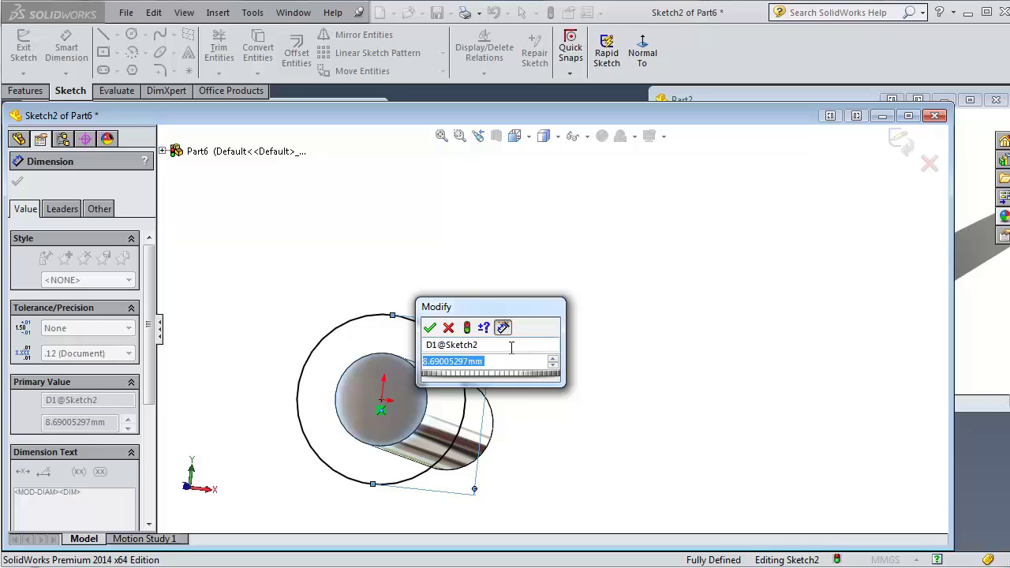
pyautogui.write('6')
pyautogui.press('Return')
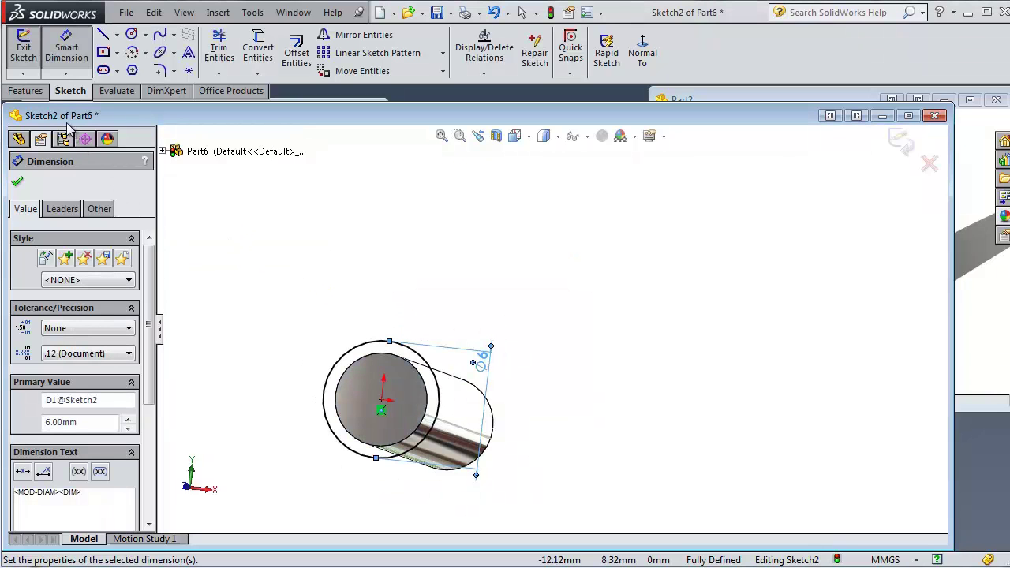
# Step: Extrude the 6 mm circle Blind to a 0.5 mm depth
pyautogui.click(26, 91)
pyautogui.click(30, 49)
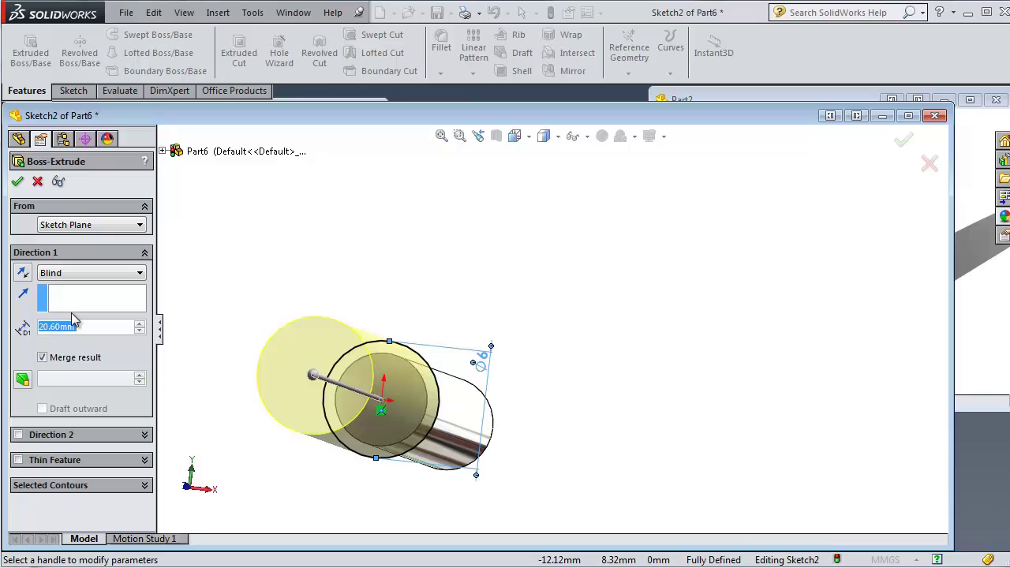
pyautogui.write('0.5')
pyautogui.press('Return')
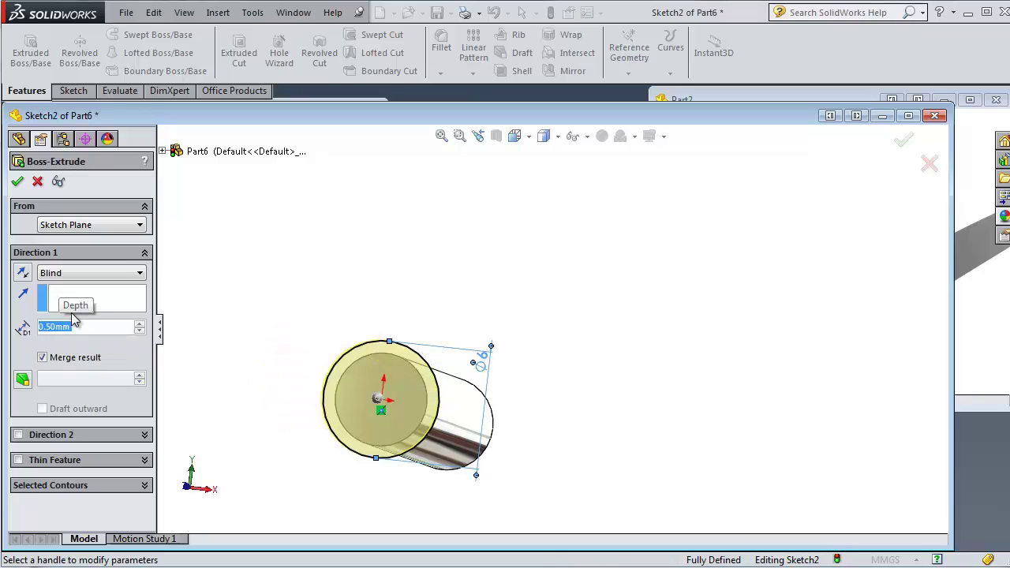
# Step: Accept the 0.5 mm disc and cap its end face with a 2 mm Dome
pyautogui.click(18, 183)
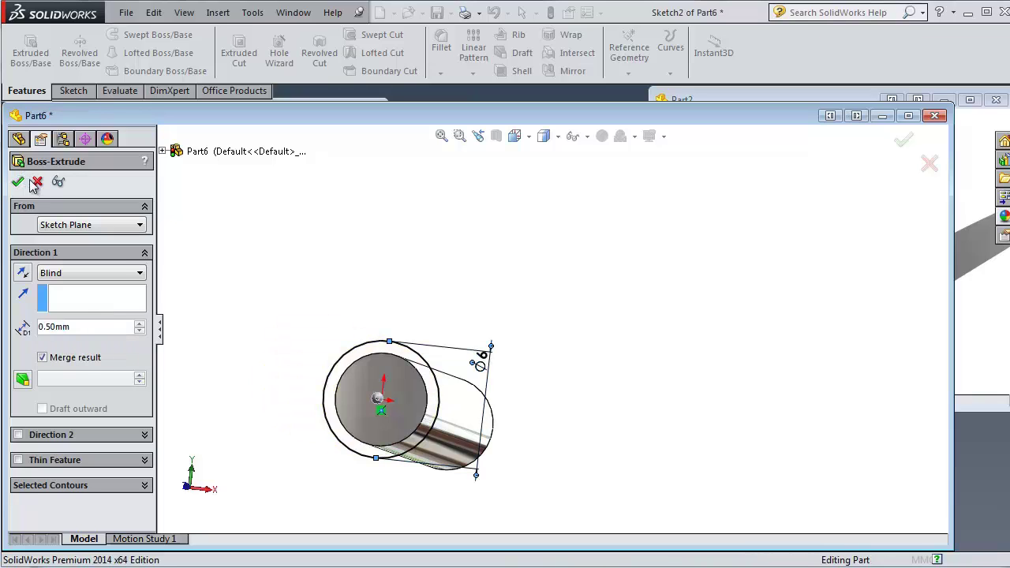
pyautogui.click(218, 13)
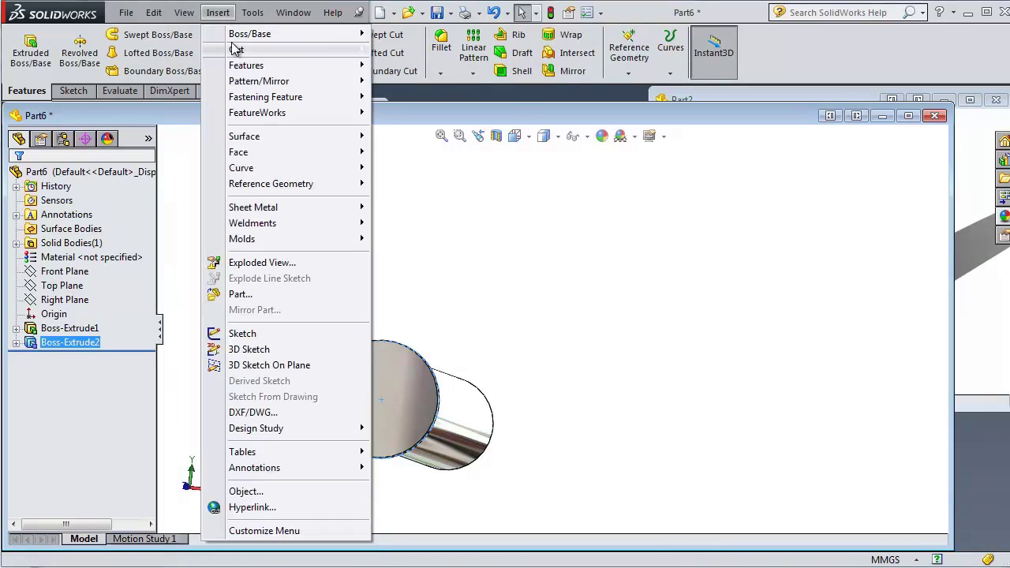
pyautogui.moveTo(246, 65)
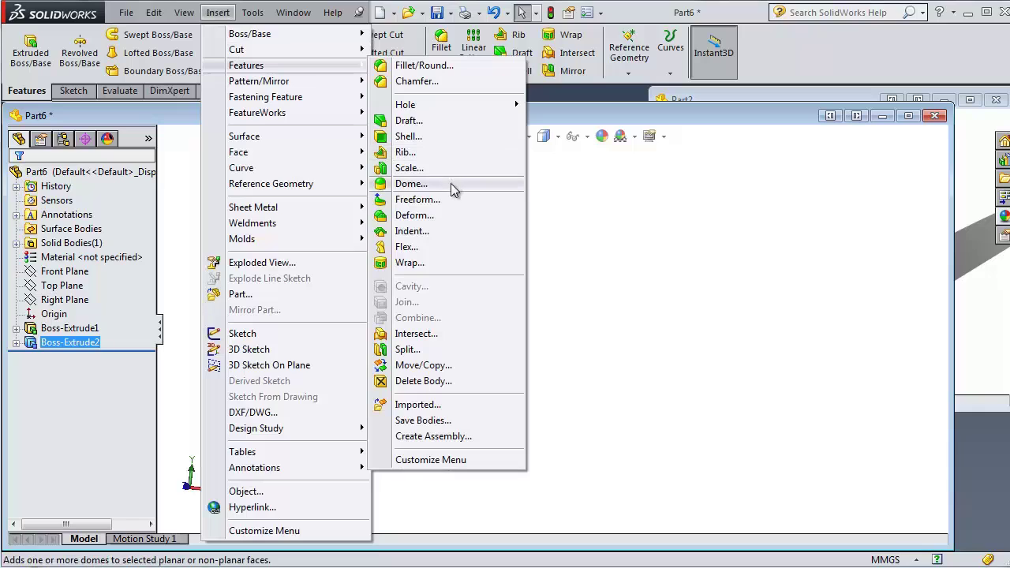
pyautogui.click(450, 187)
pyautogui.click(405, 405)
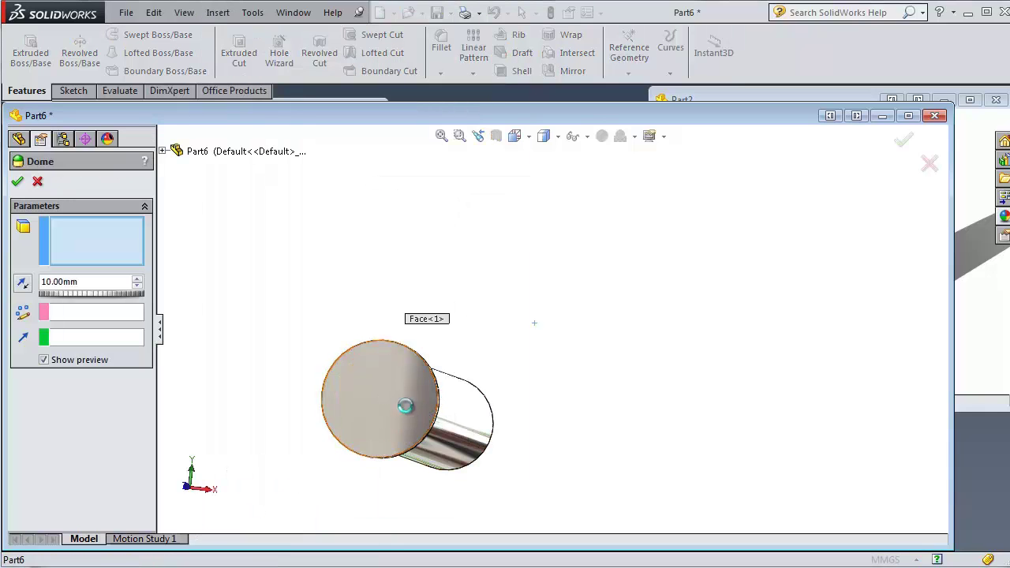
pyautogui.moveTo(504, 365); pyautogui.dragTo(493, 276, button='middle')
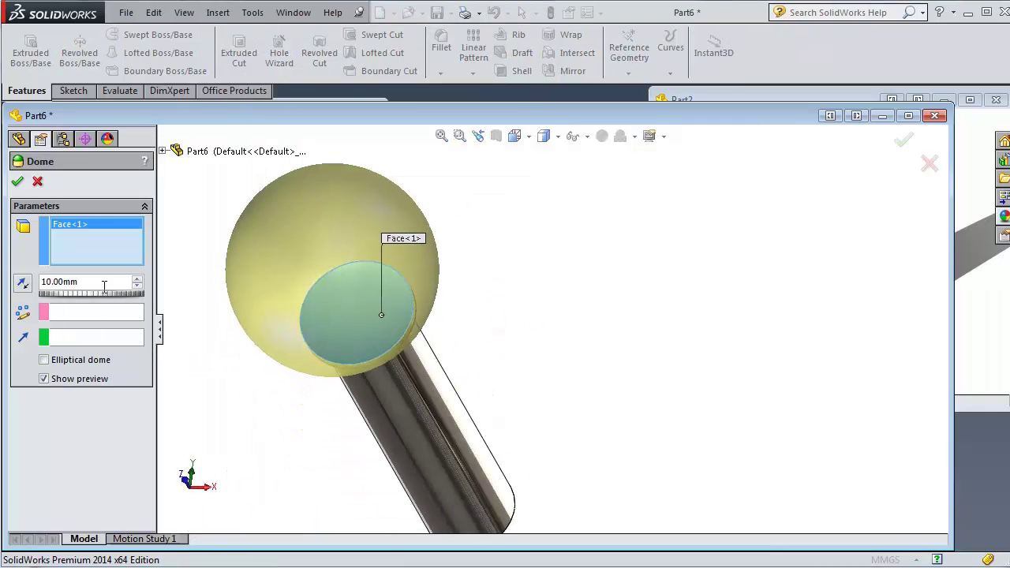
pyautogui.write('2')
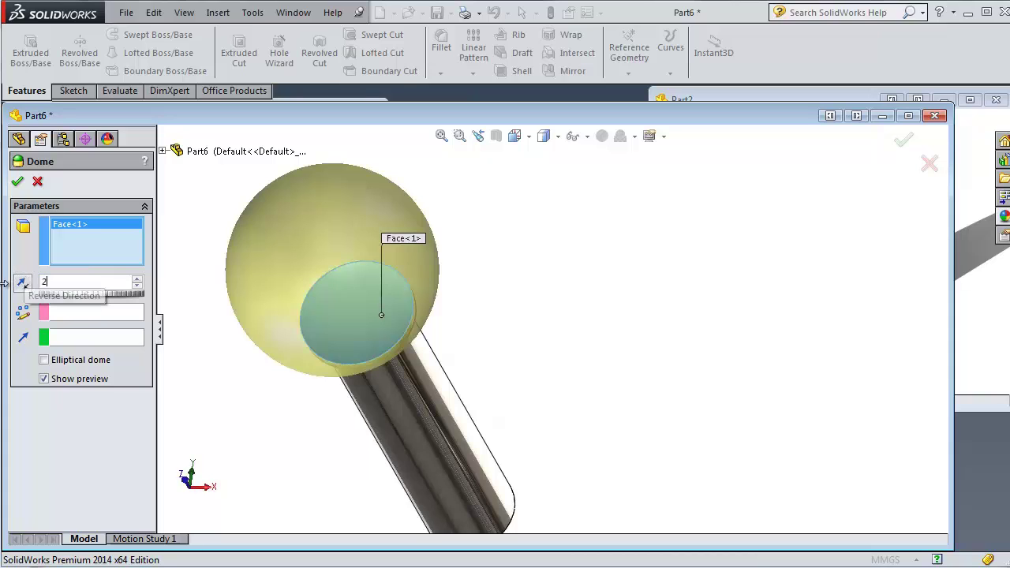
pyautogui.click(18, 182)
pyautogui.moveTo(373, 332)
pyautogui.mouseDown(button='middle')
pyautogui.moveTo(424, 295)
pyautogui.moveTo(410, 247)
pyautogui.moveTo(429, 361)
pyautogui.moveTo(429, 252)
pyautogui.mouseUp(button='middle')
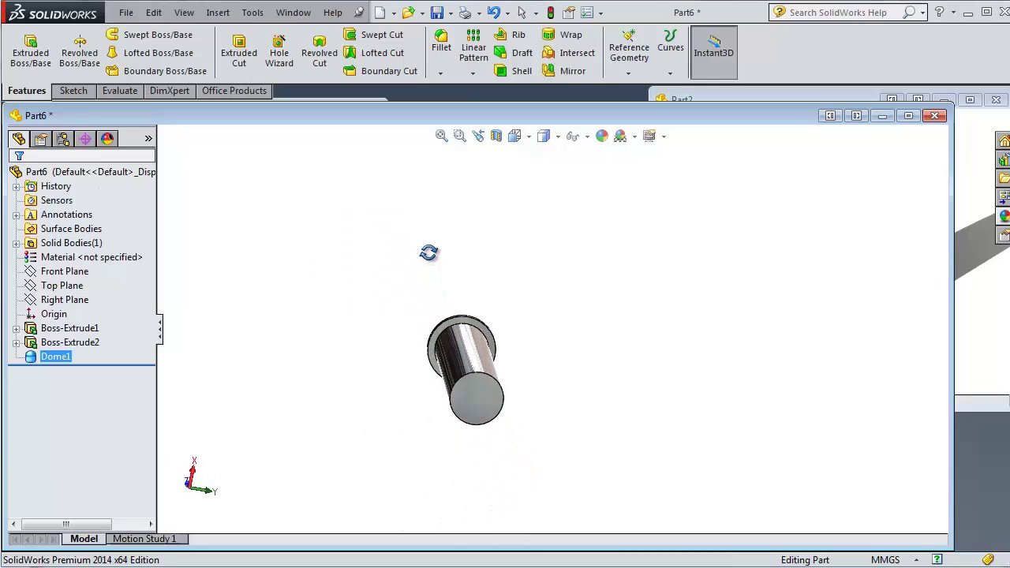
pyautogui.click(486, 405)
# Step: Sketch an 8 mm diameter circle centred on the rod's opposite end face
pyautogui.click(555, 365)
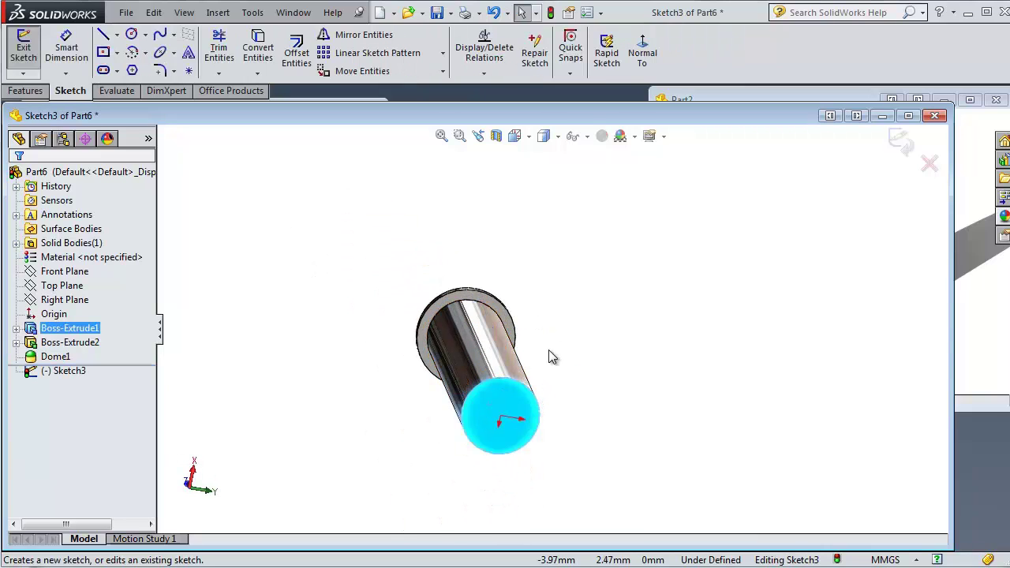
pyautogui.click(132, 37)
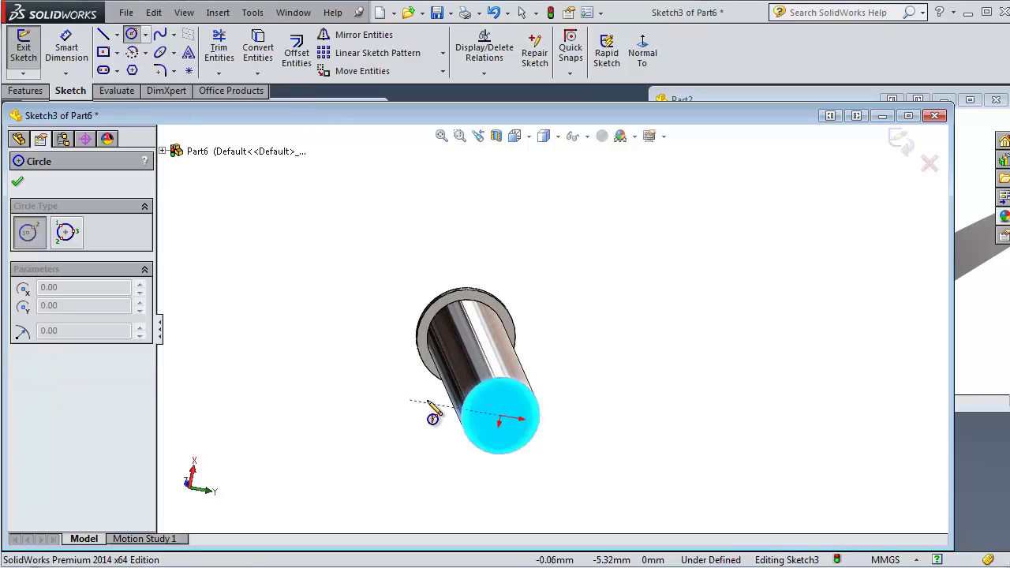
pyautogui.click(500, 416)
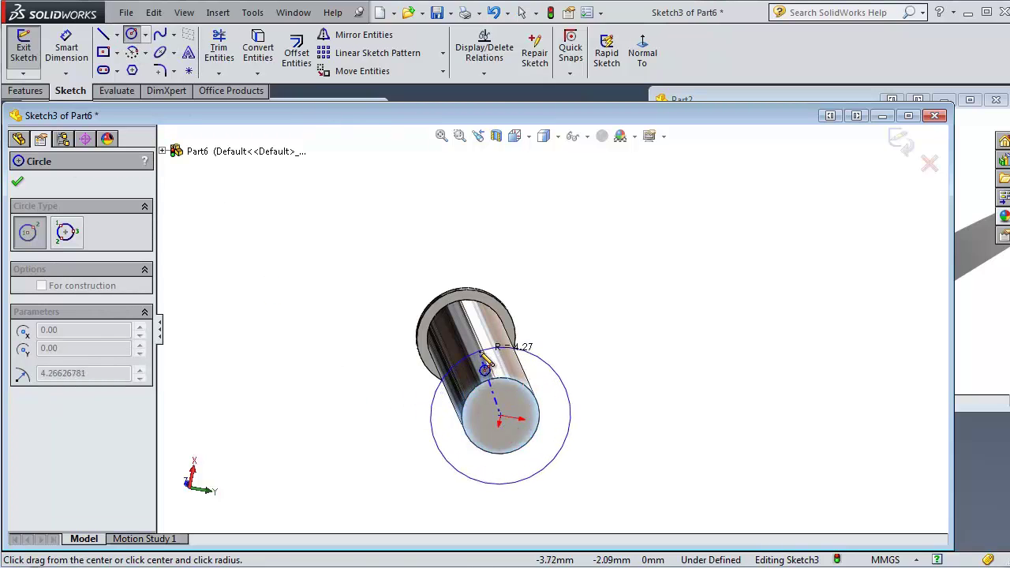
pyautogui.click(514, 348)
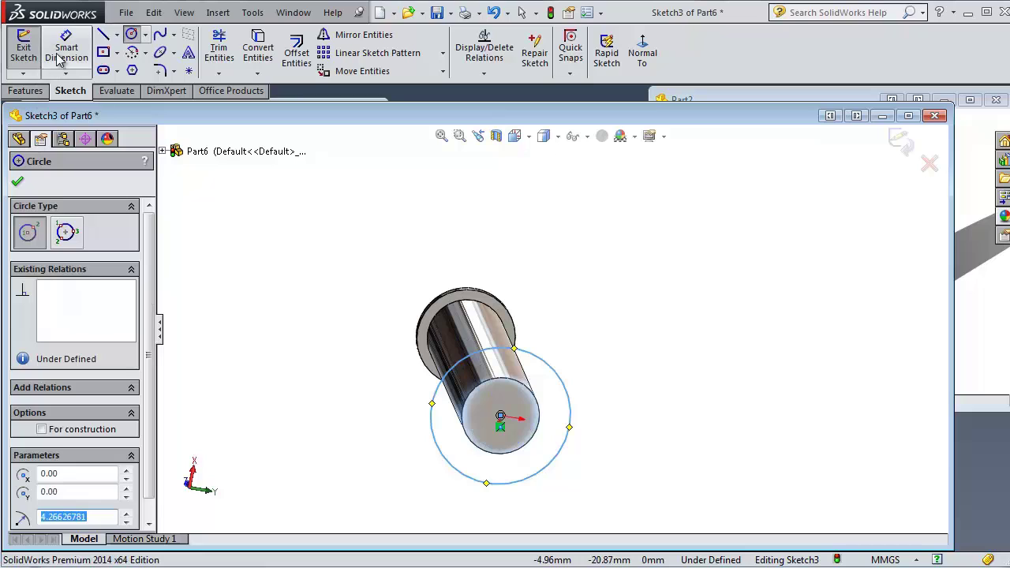
pyautogui.click(67, 47)
pyautogui.click(567, 383)
pyautogui.click(598, 369)
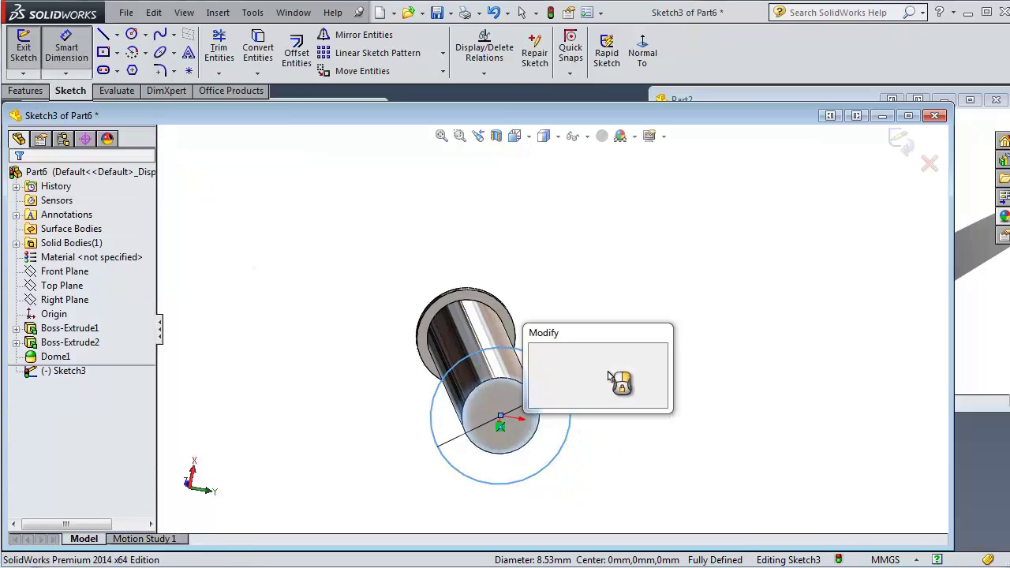
pyautogui.write('8.00mm')
pyautogui.press('Return')
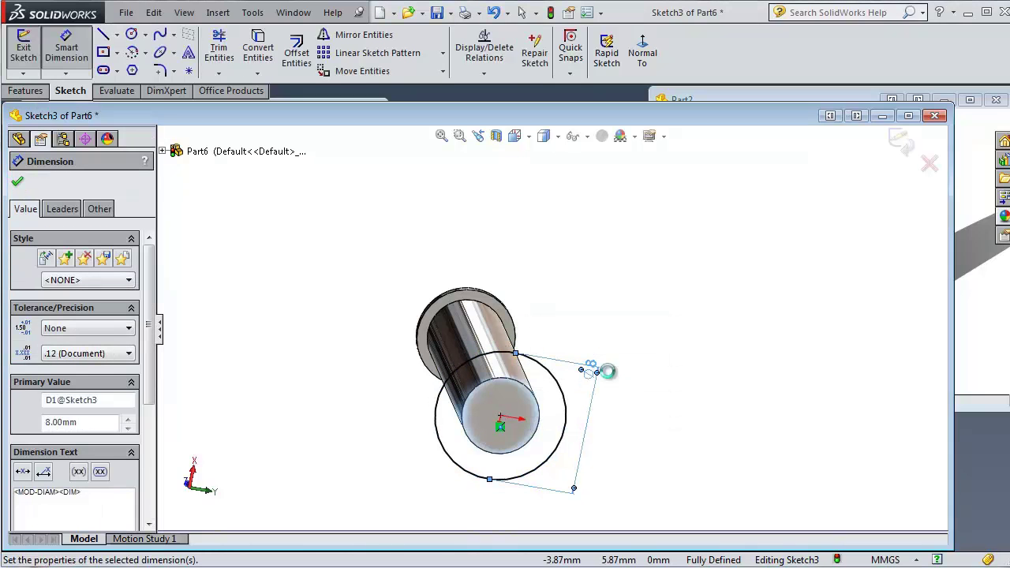
# Step: Extrude the 8 mm circle into a 0.5 mm thick disc, Boss-Extrude3
pyautogui.click(36, 92)
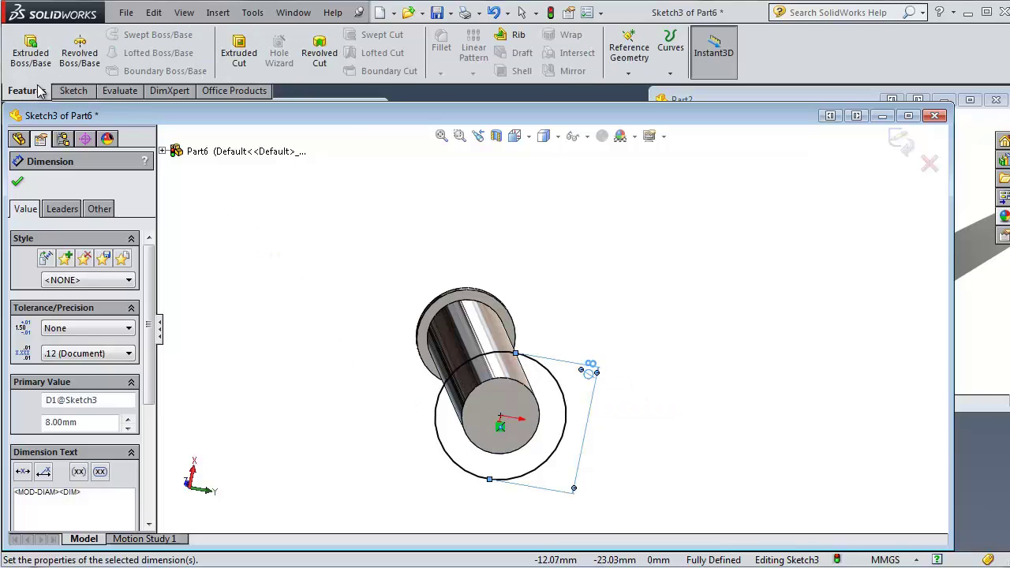
pyautogui.click(30, 52)
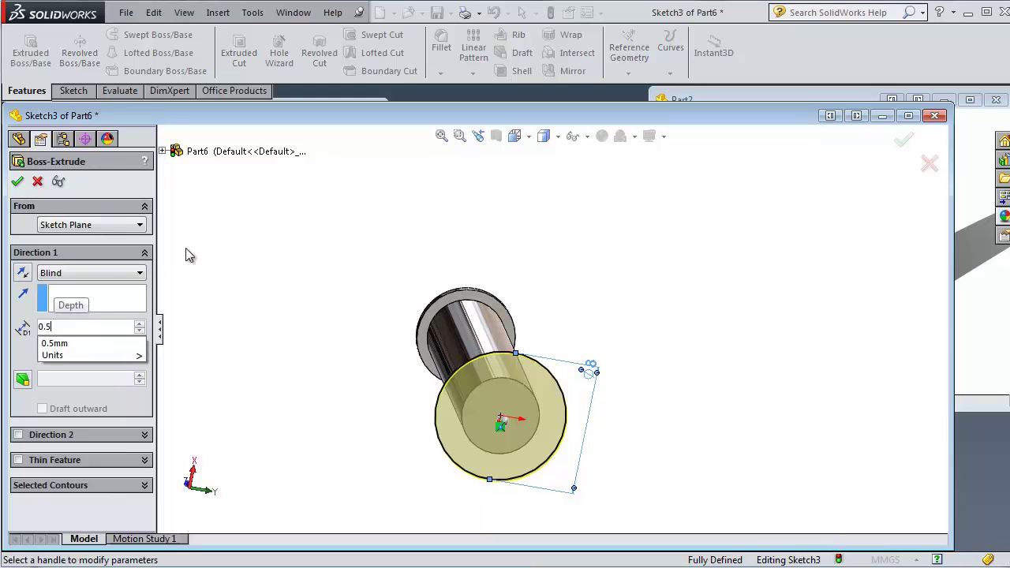
pyautogui.click(17, 182)
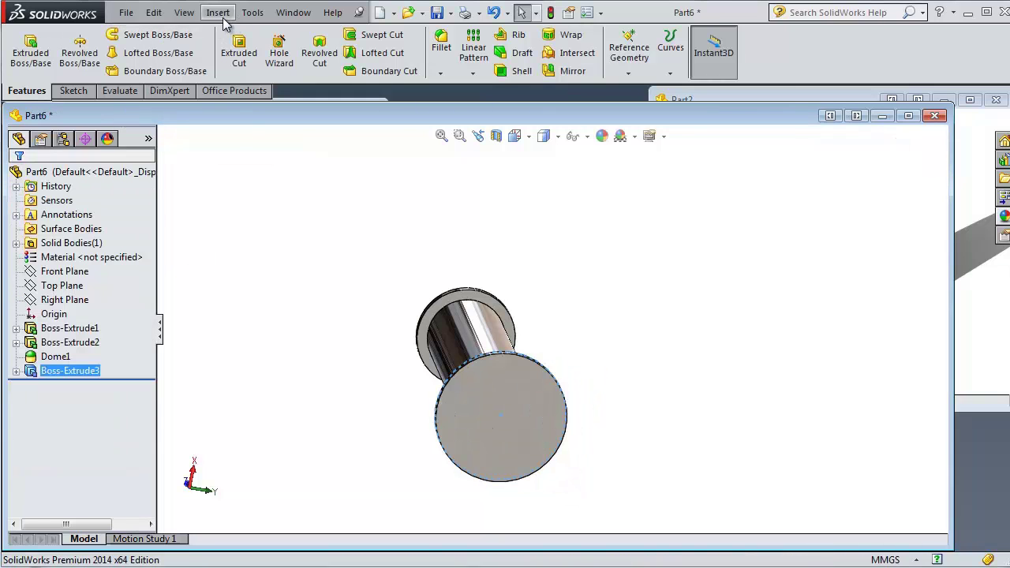
pyautogui.click(218, 13)
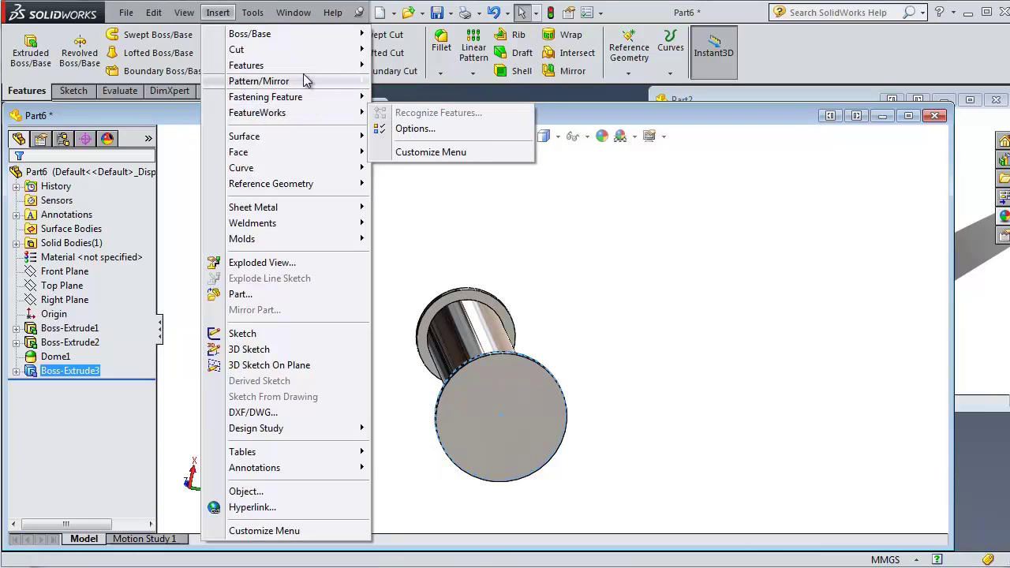
pyautogui.moveTo(247, 65)
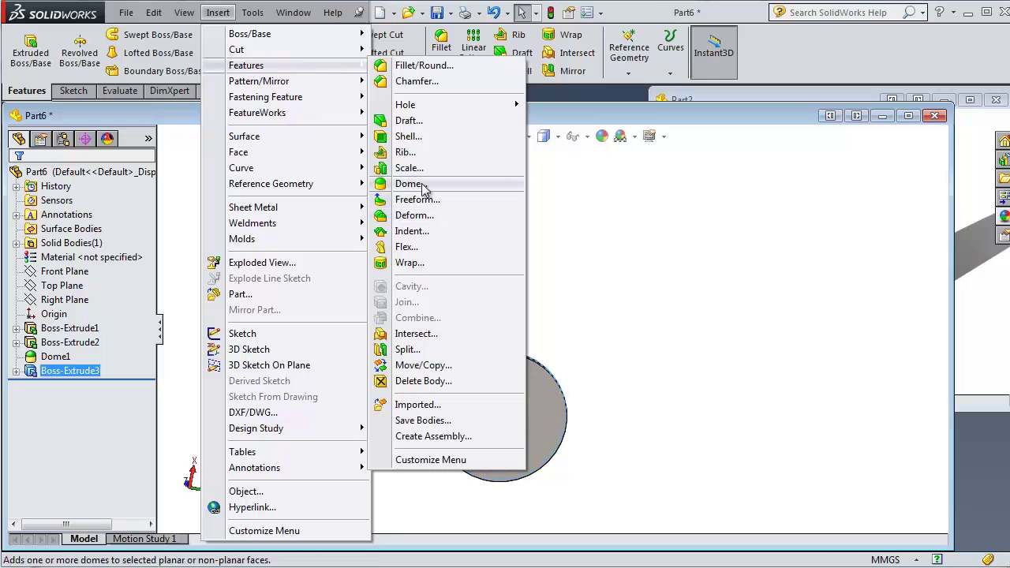
# Step: Dome the second disc face by 3 mm and save the rod as Part6 in wrench
pyautogui.click(418, 183)
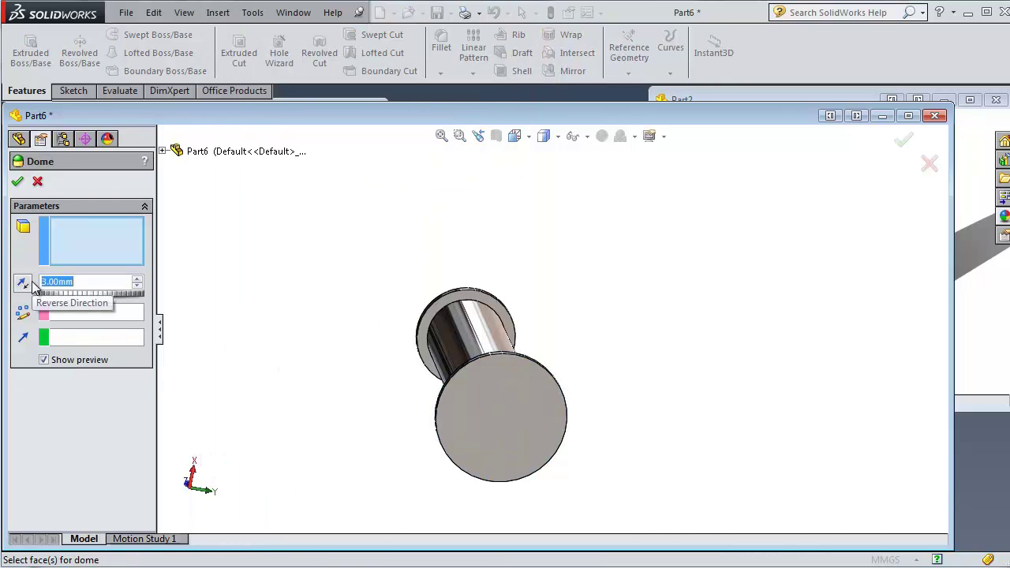
pyautogui.click(496, 413)
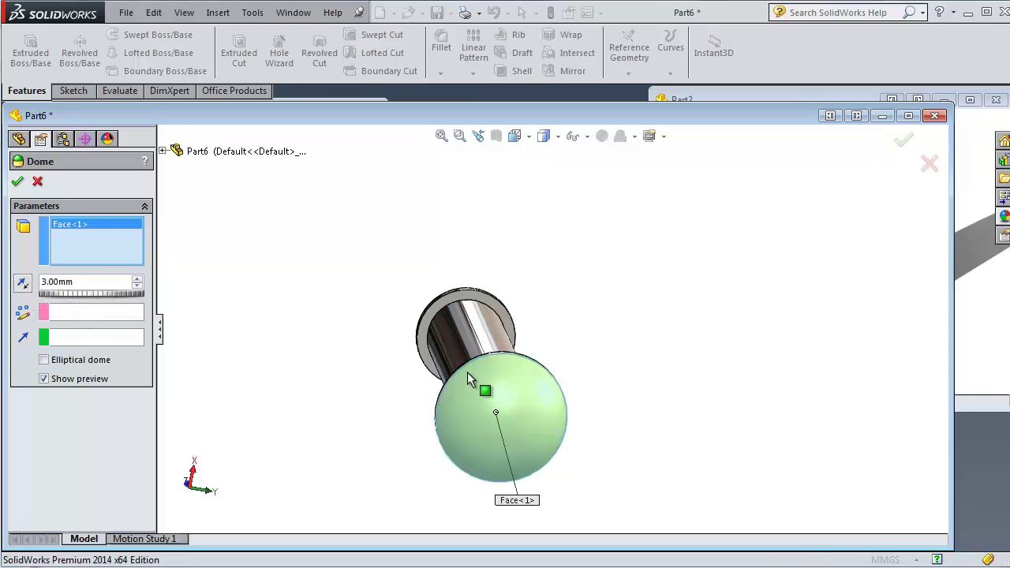
pyautogui.click(17, 185)
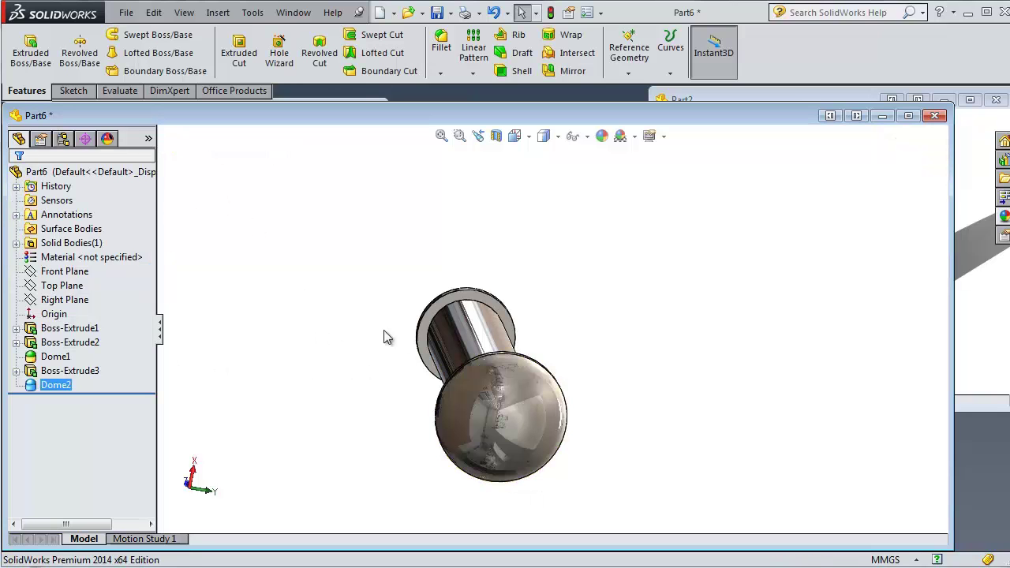
pyautogui.moveTo(384, 330)
pyautogui.mouseDown(button='middle')
pyautogui.moveTo(551, 322)
pyautogui.moveTo(564, 334)
pyautogui.moveTo(548, 350)
pyautogui.mouseUp(button='middle')
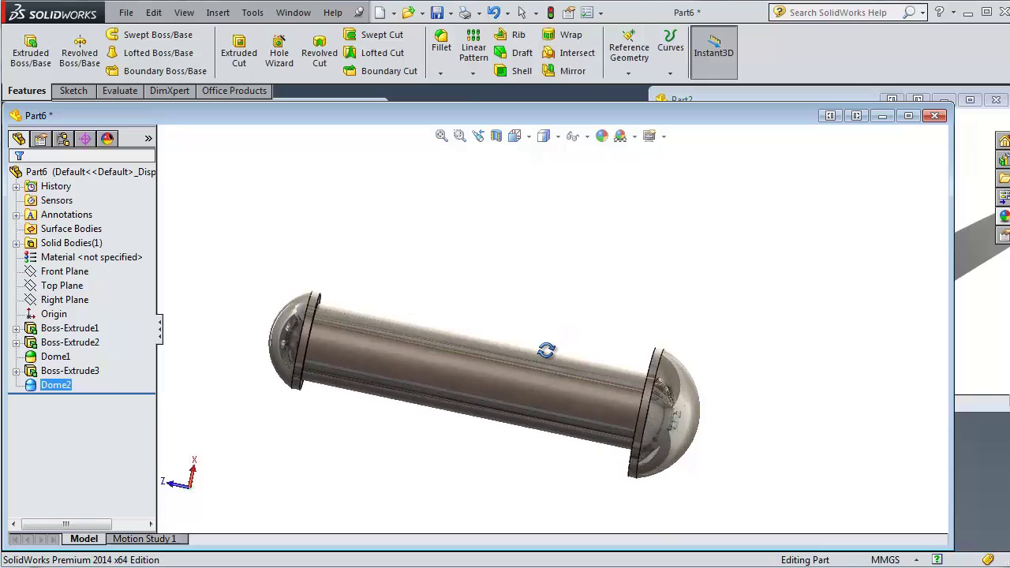
pyautogui.click(437, 13)
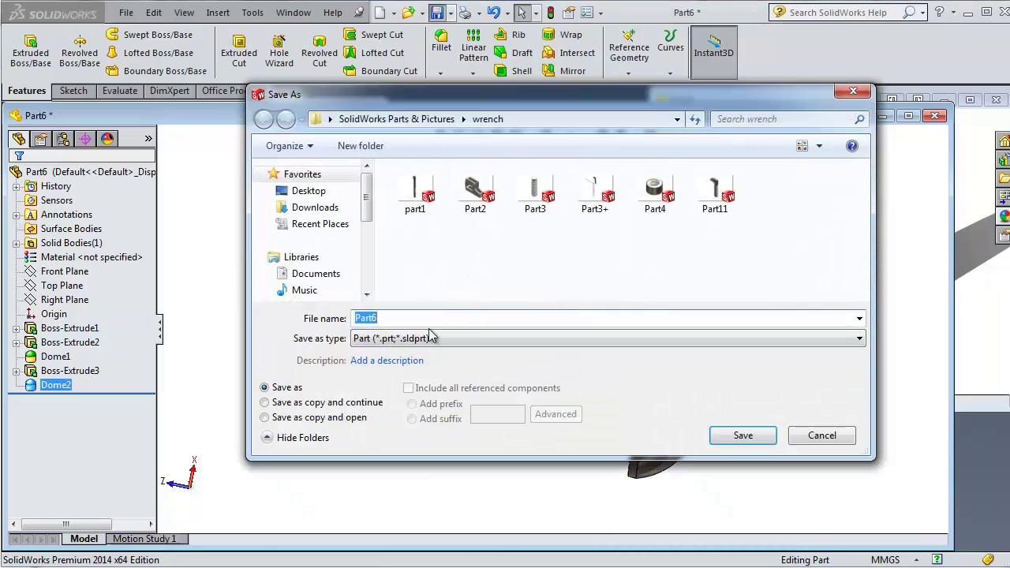
pyautogui.click(746, 439)
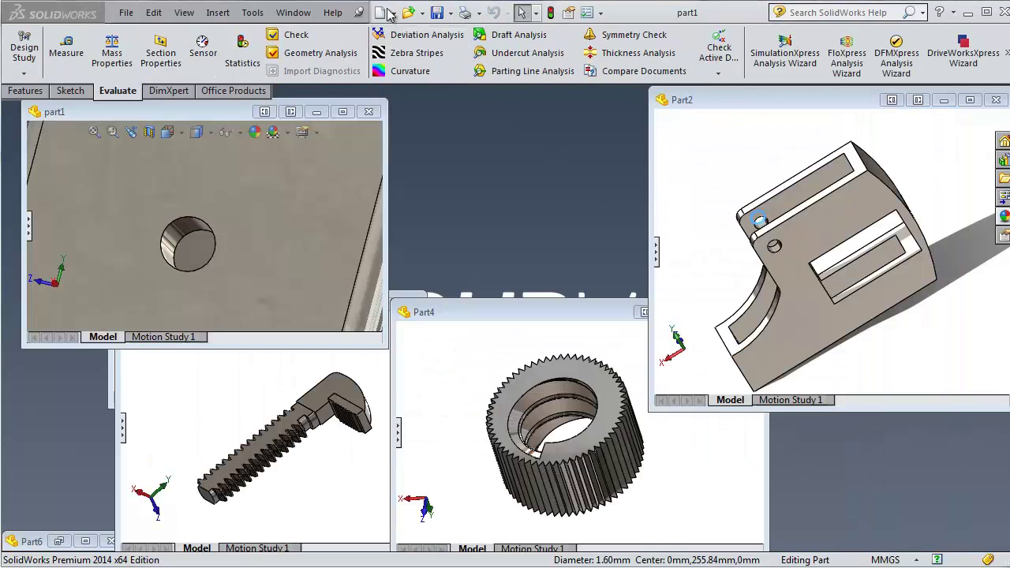
# Step: Create a new part and draw a circle at the origin on the Right Plane
pyautogui.click(380, 13)
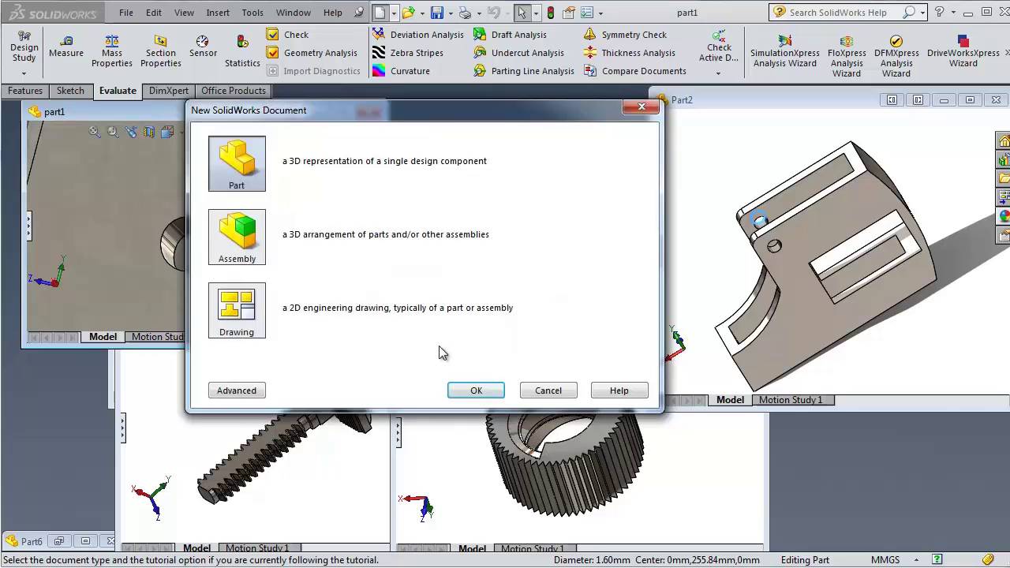
pyautogui.click(472, 390)
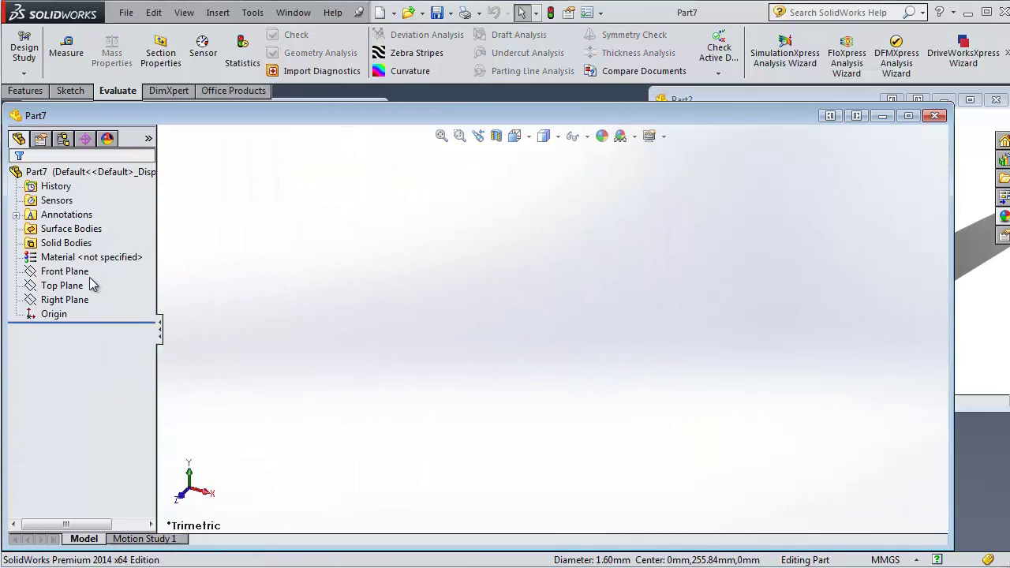
pyautogui.click(73, 286)
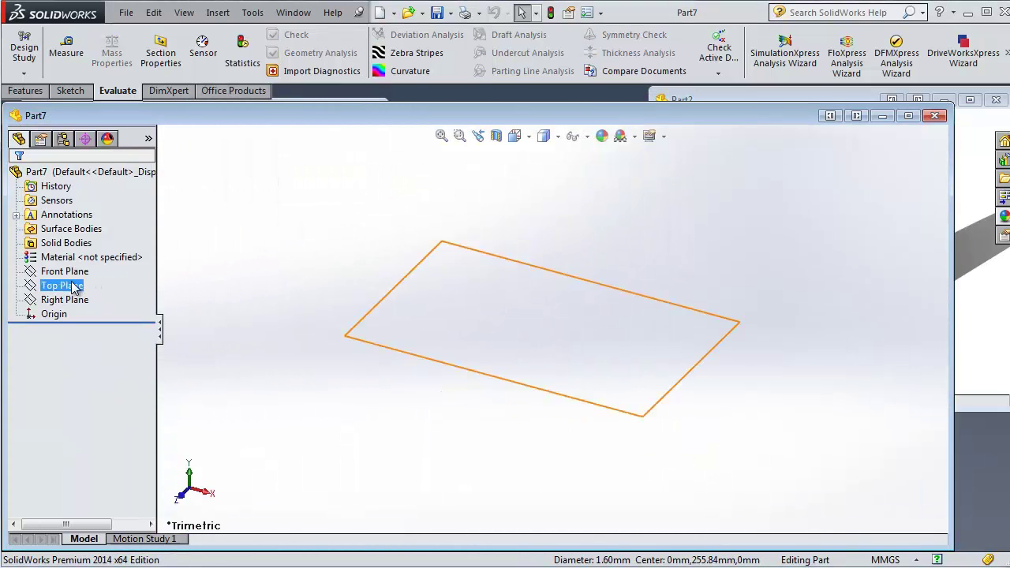
pyautogui.click(73, 301)
pyautogui.click(84, 269)
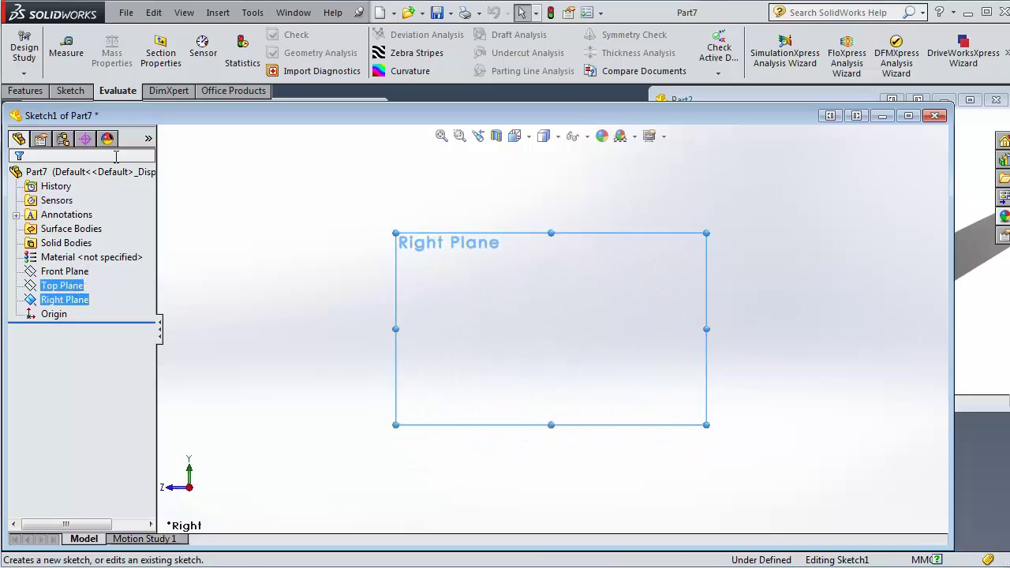
pyautogui.click(131, 35)
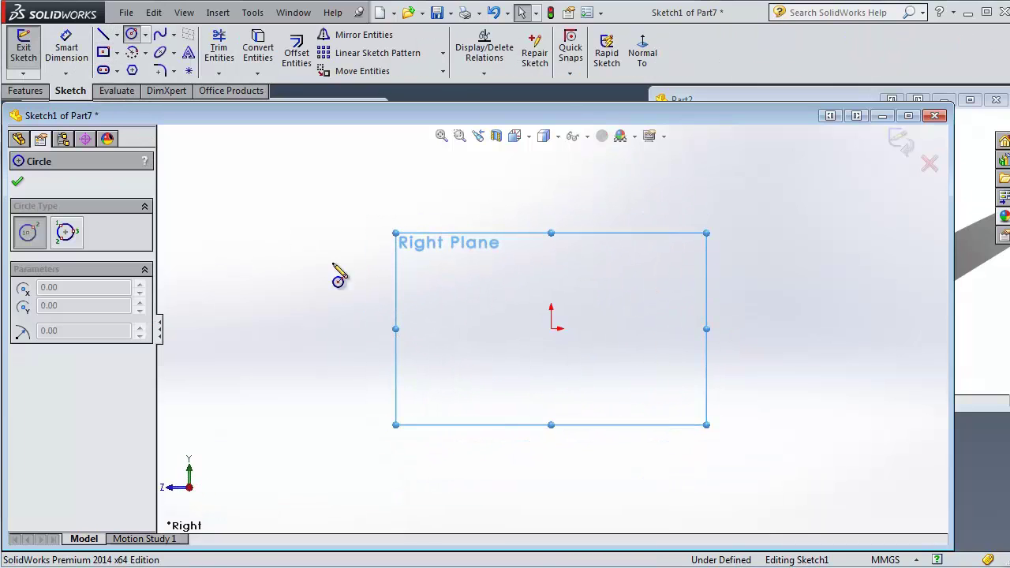
pyautogui.click(551, 329)
pyautogui.click(559, 333)
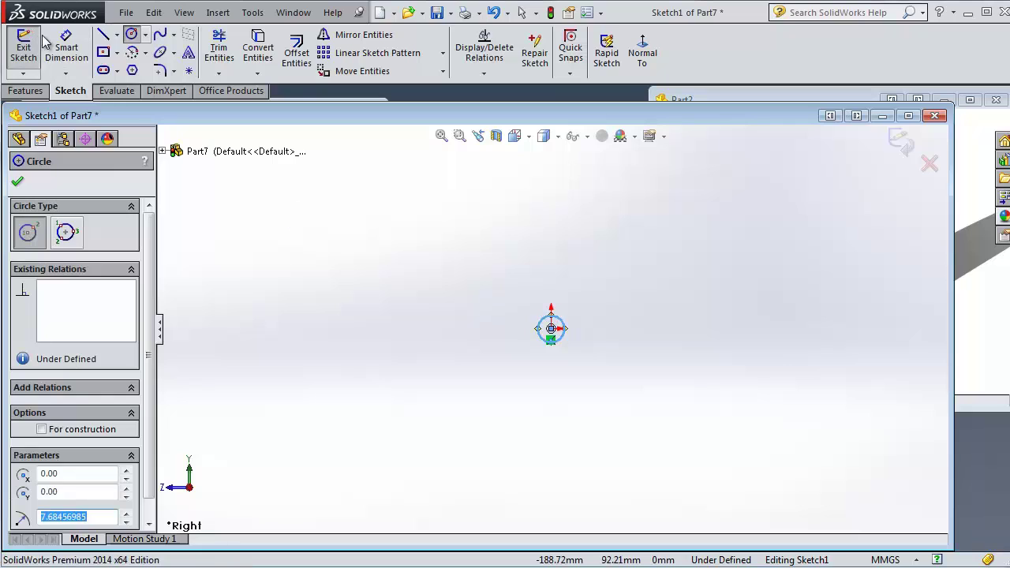
# Step: Dimension the circle to a 1.5 mm diameter
pyautogui.click(66, 47)
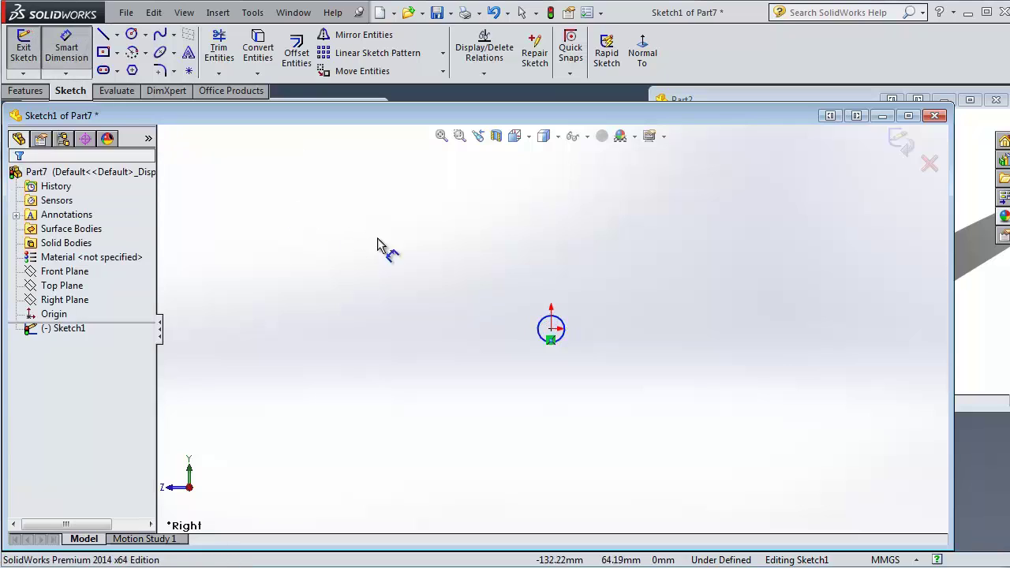
pyautogui.click(553, 320)
pyautogui.click(603, 314)
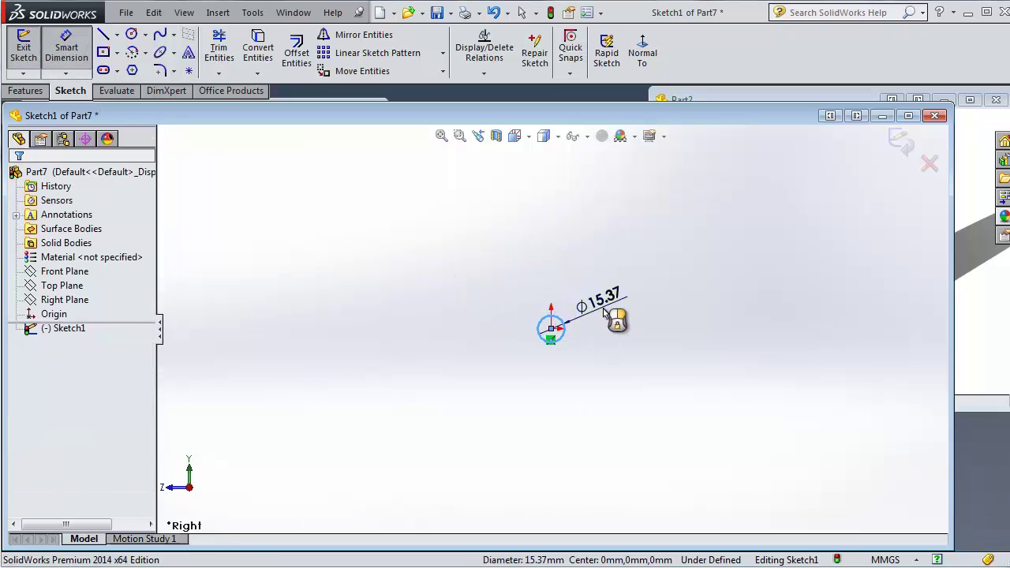
pyautogui.write('1.')
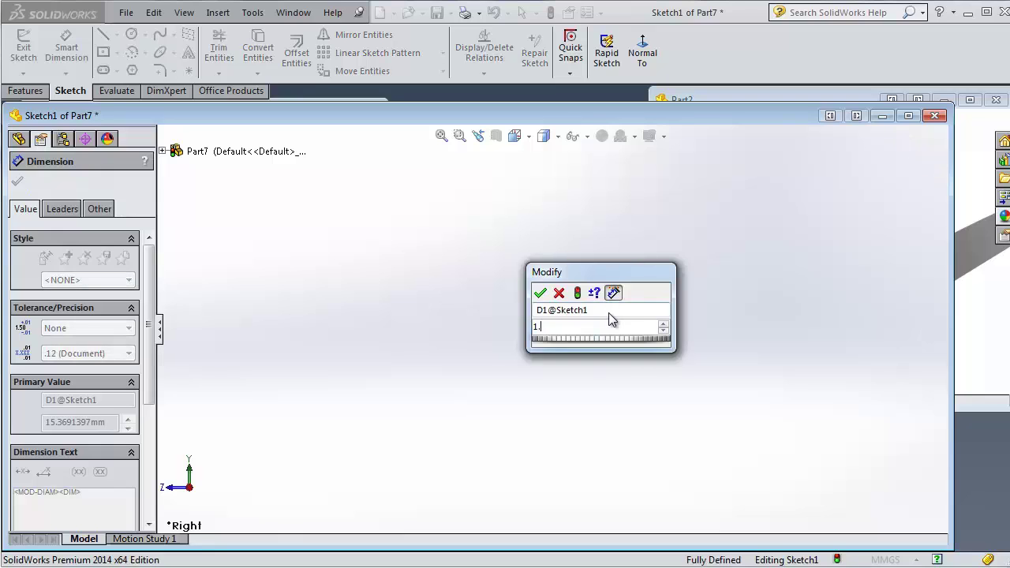
pyautogui.write('5')
pyautogui.press('Return')
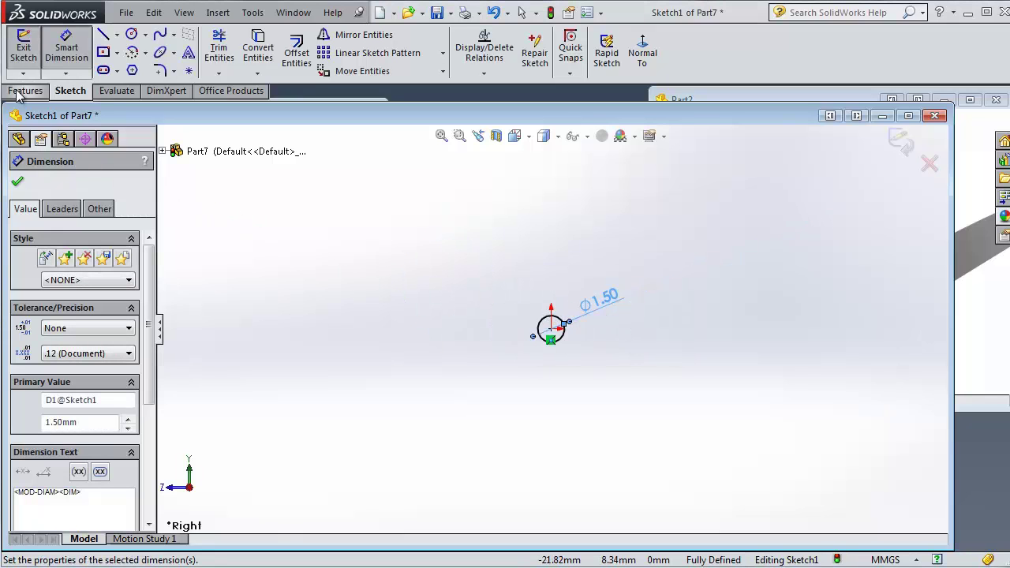
# Step: Extrude the 1.5 mm circle 5 mm into a thin pin
pyautogui.click(25, 91)
pyautogui.click(32, 55)
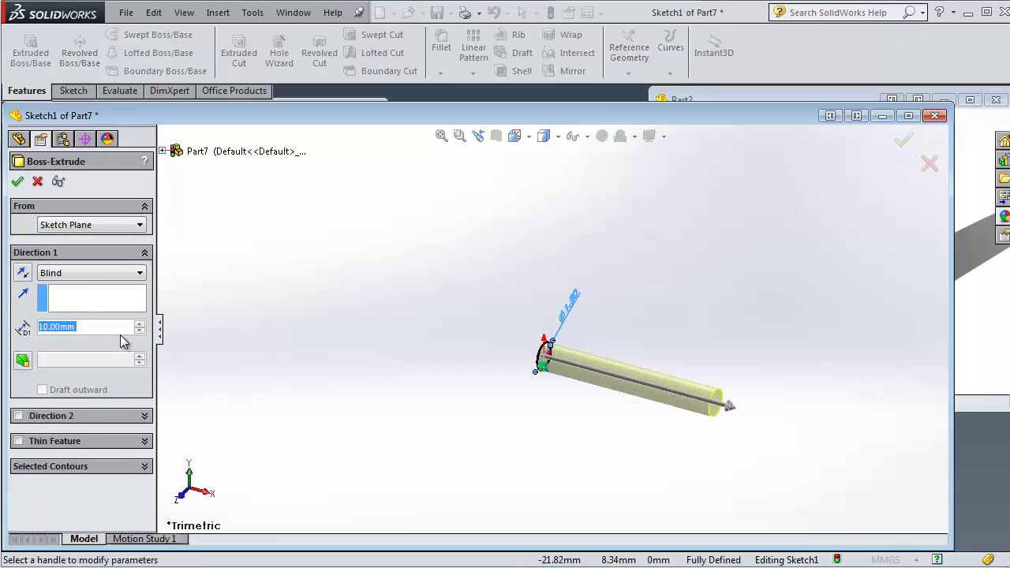
pyautogui.write('5')
pyautogui.press('Return')
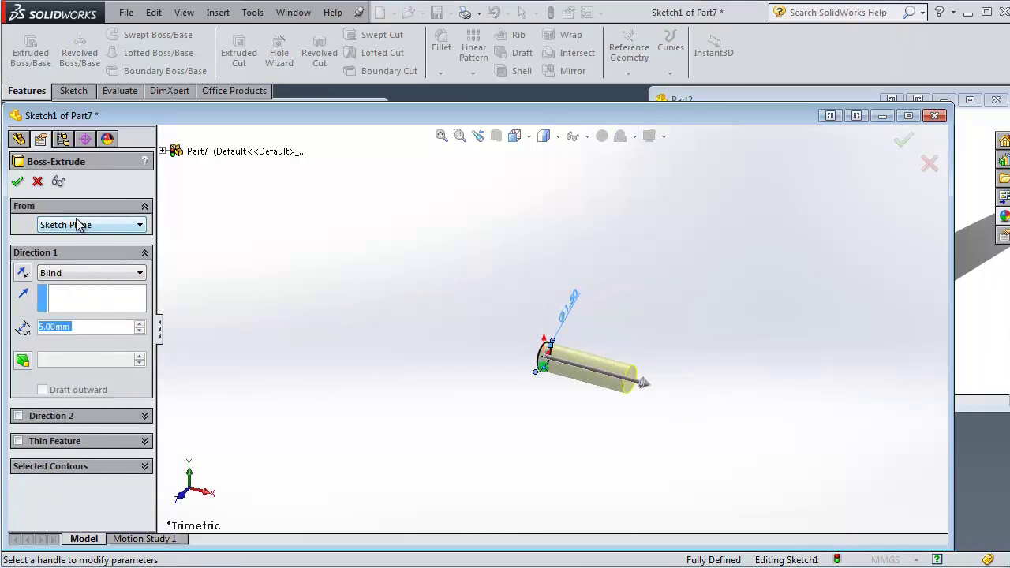
pyautogui.press('Return')
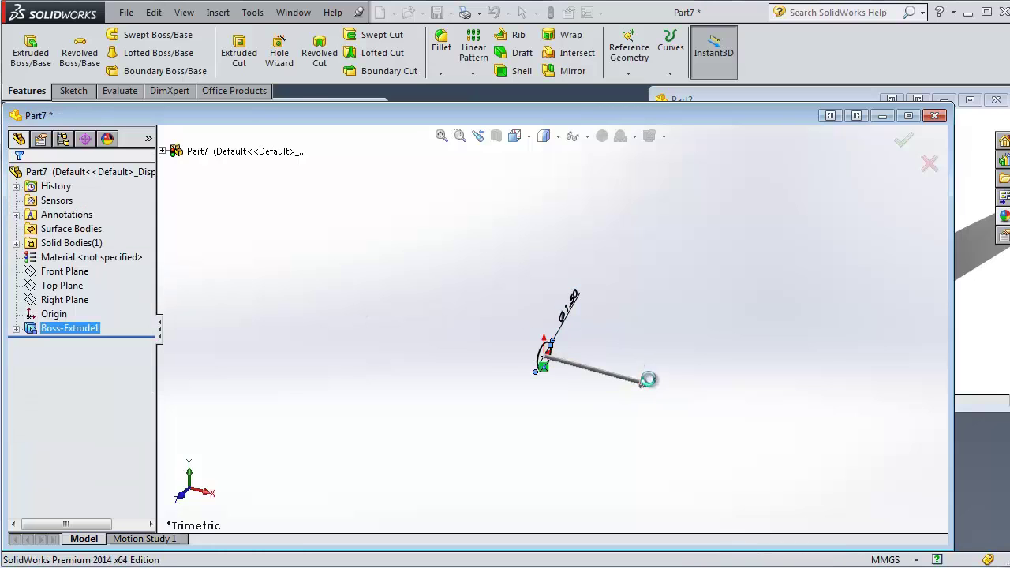
# Step: Sketch a 2.5 mm diameter circle centred on the pin's end face
pyautogui.click(609, 369)
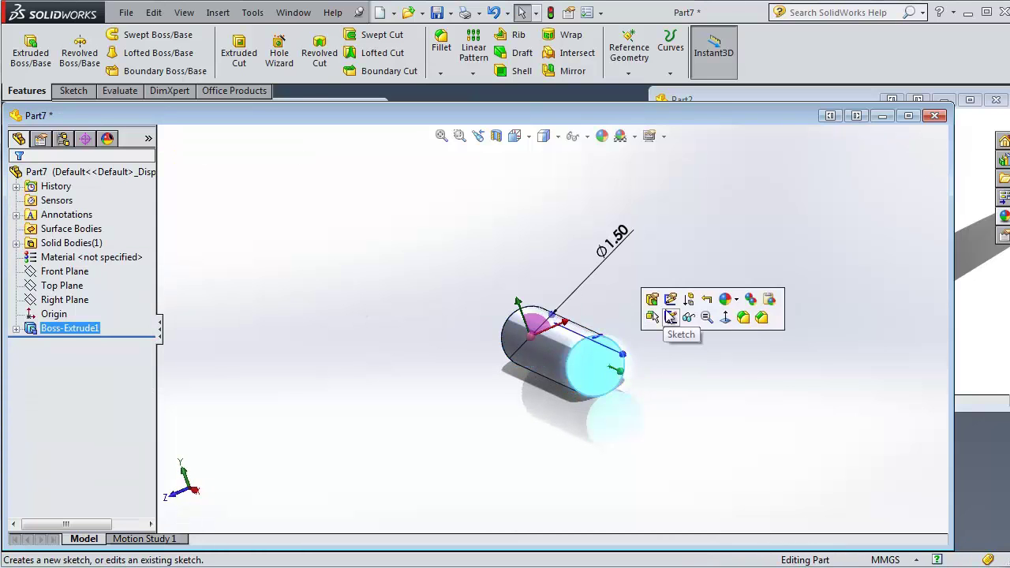
pyautogui.click(671, 317)
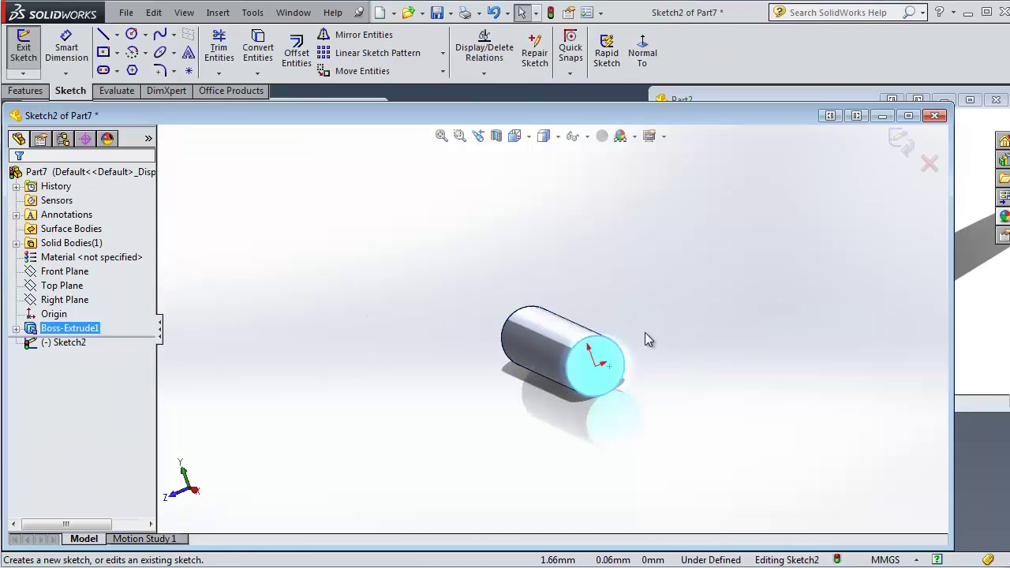
pyautogui.click(131, 34)
pyautogui.click(596, 365)
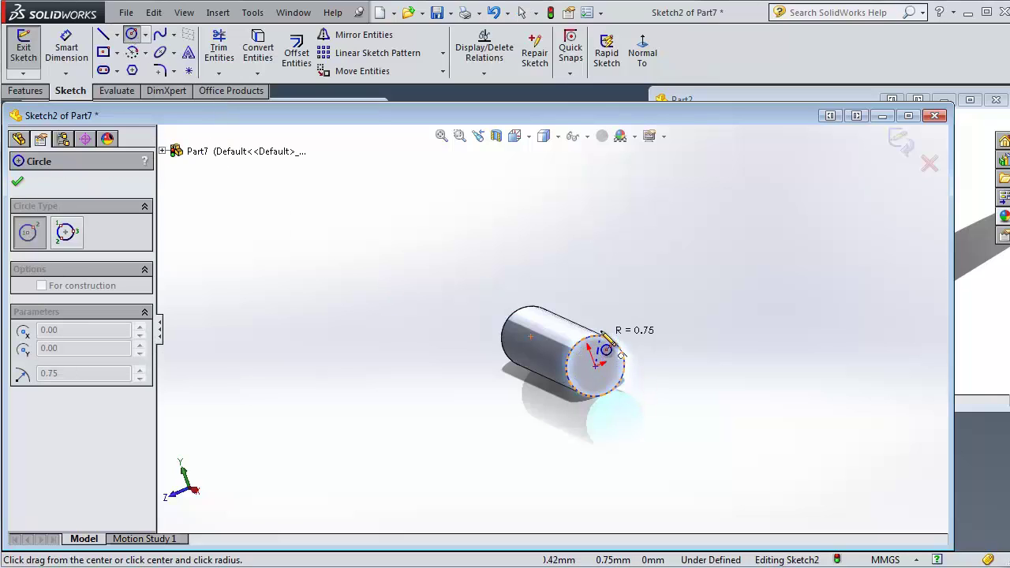
pyautogui.click(579, 323)
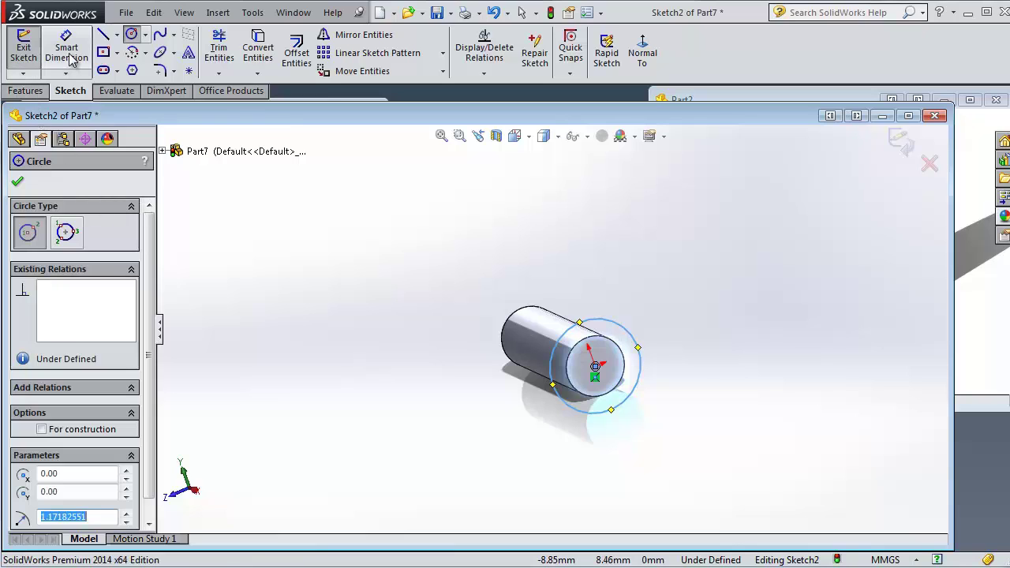
pyautogui.click(66, 49)
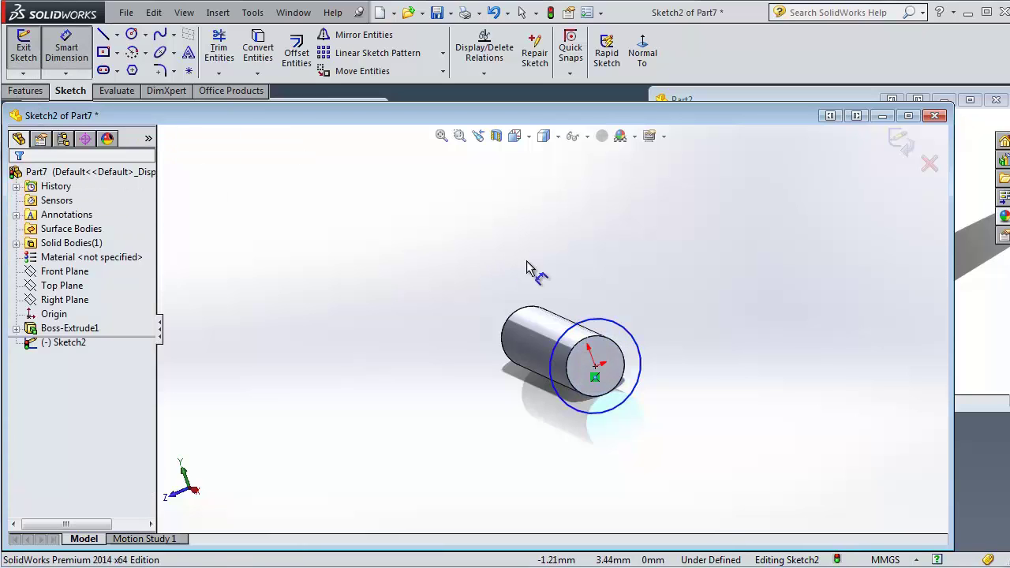
pyautogui.click(624, 325)
pyautogui.click(680, 385)
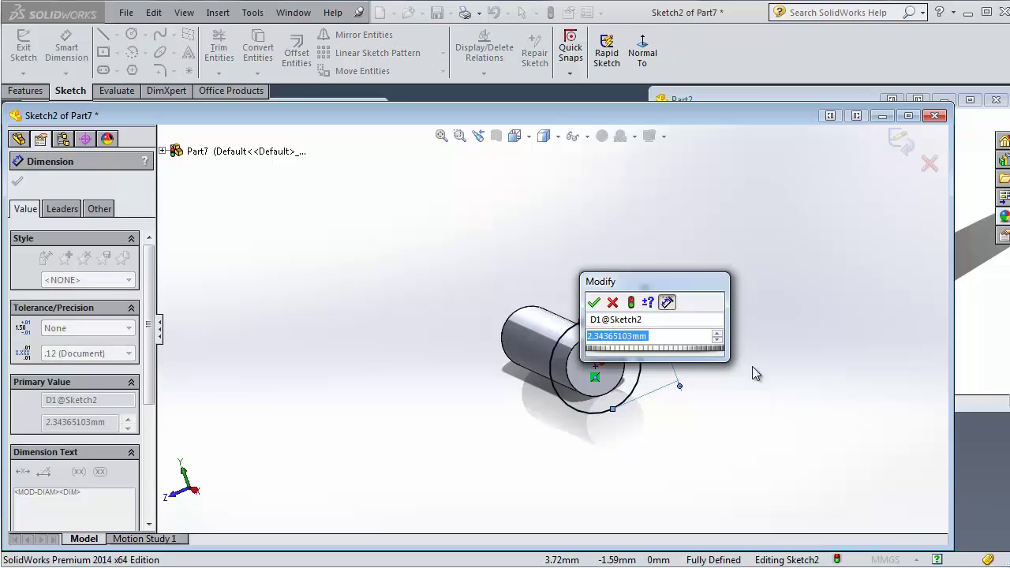
pyautogui.write('2.5')
pyautogui.press('Return')
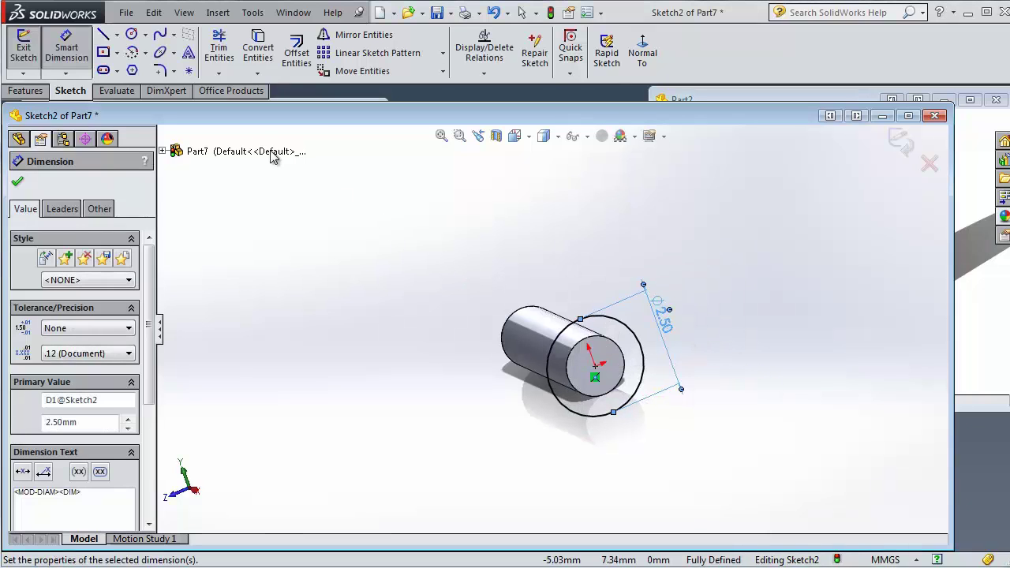
# Step: Extrude the 2.5 mm circle 0.2 mm into a thin disc, Boss-Extrude2
pyautogui.click(26, 92)
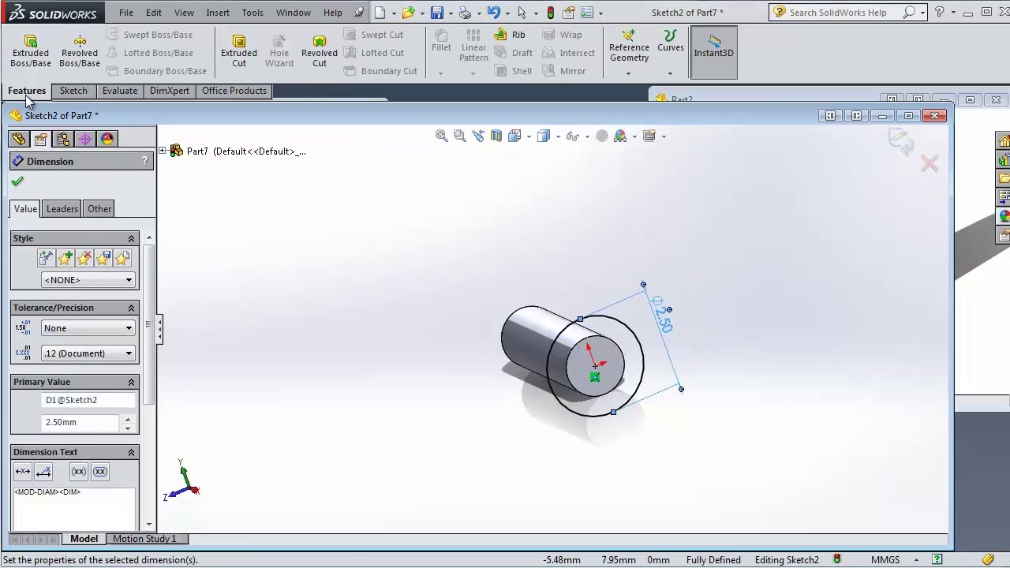
pyautogui.click(30, 47)
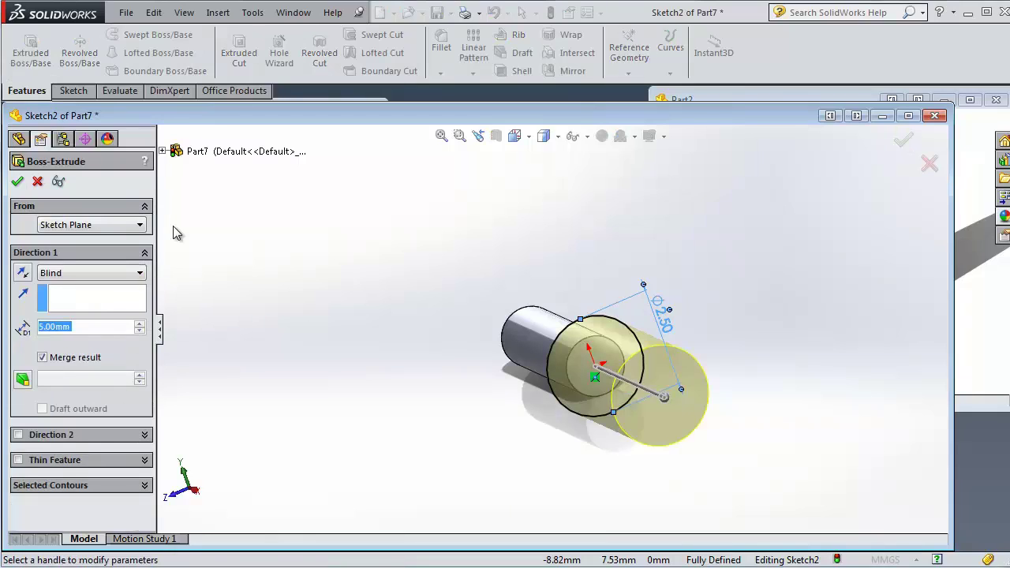
pyautogui.write('0.2')
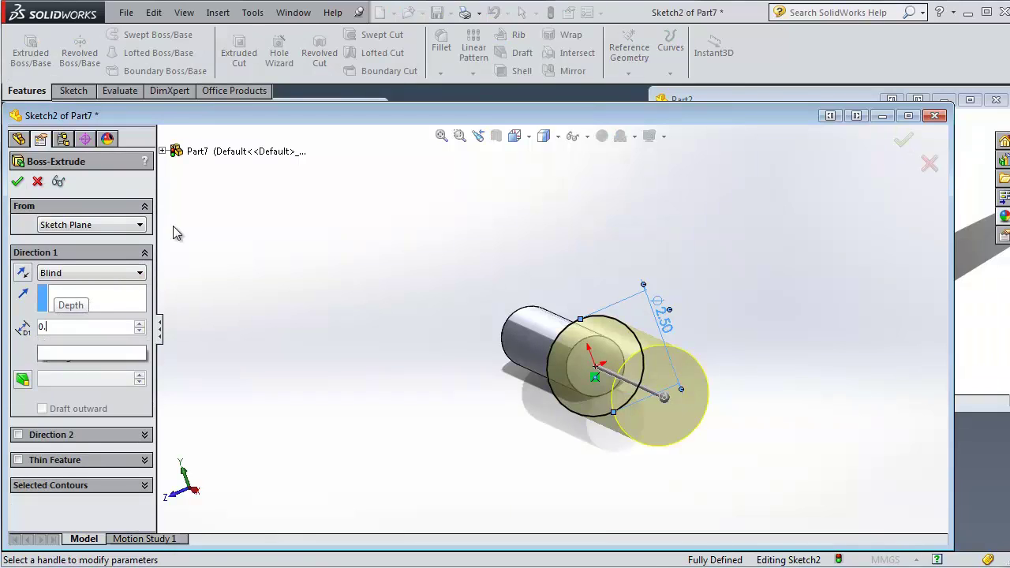
pyautogui.press('Return')
pyautogui.click(16, 182)
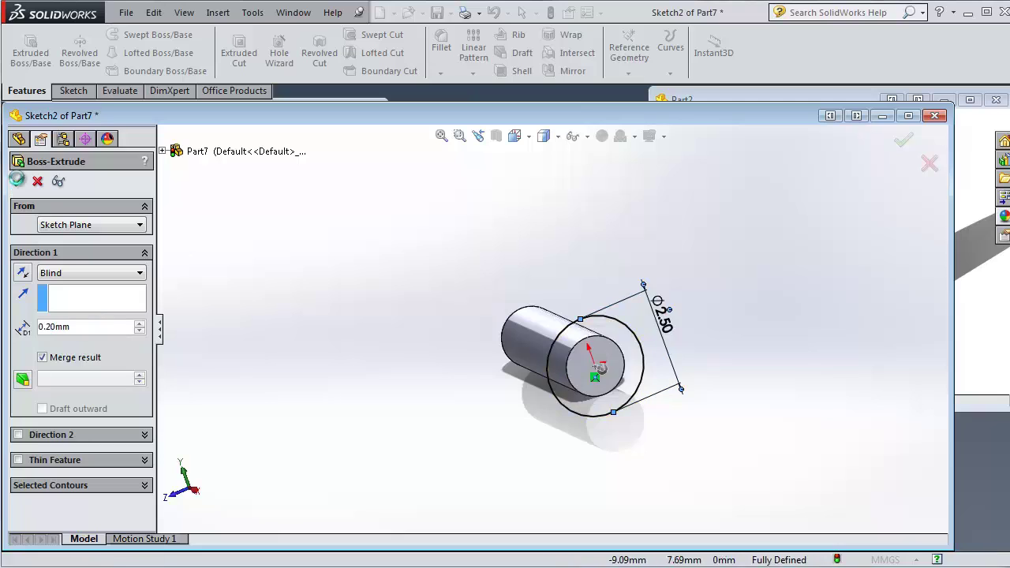
pyautogui.click(218, 12)
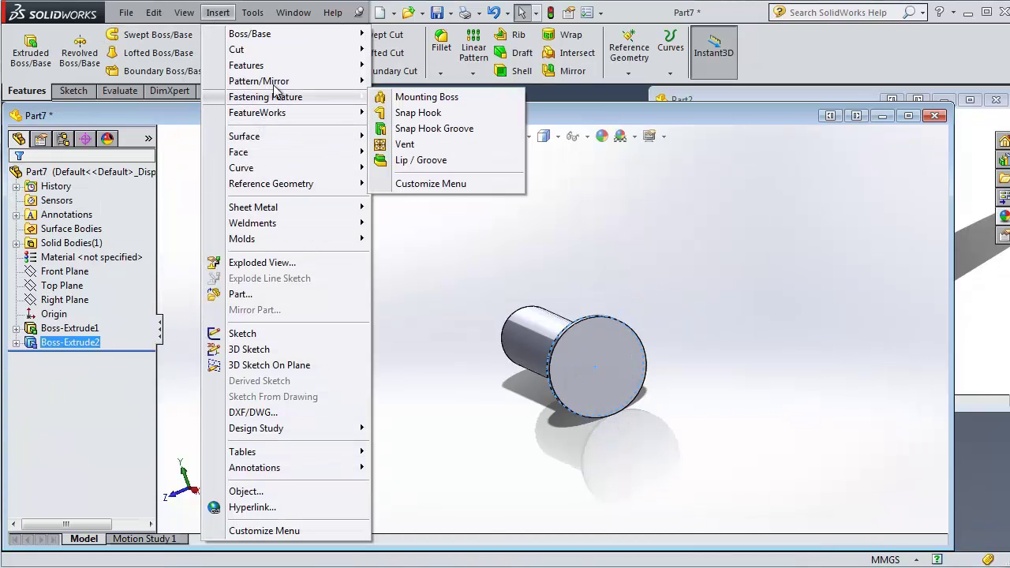
pyautogui.moveTo(246, 65)
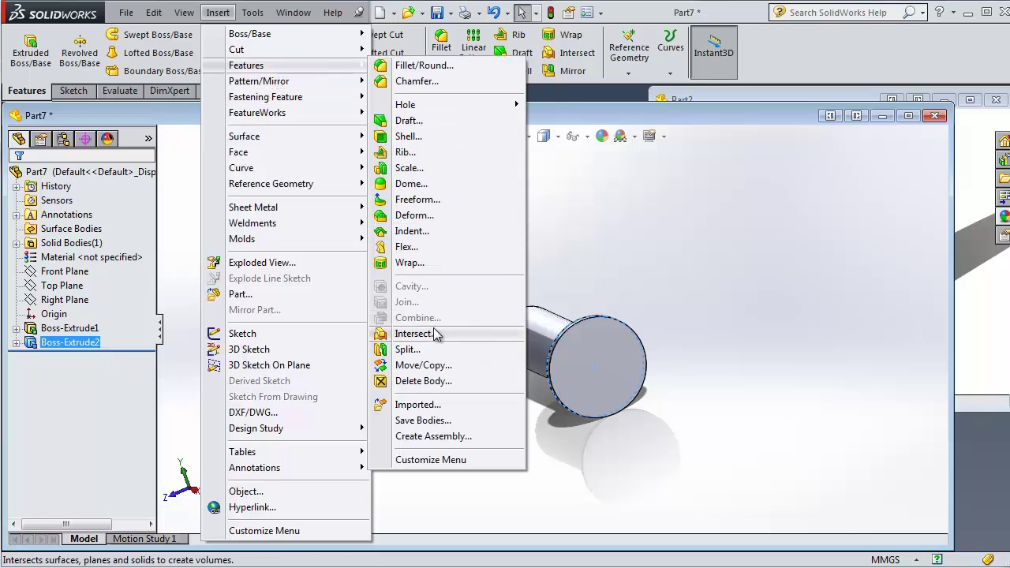
# Step: Add a 1.00 mm dome to the disc's end face
pyautogui.click(412, 184)
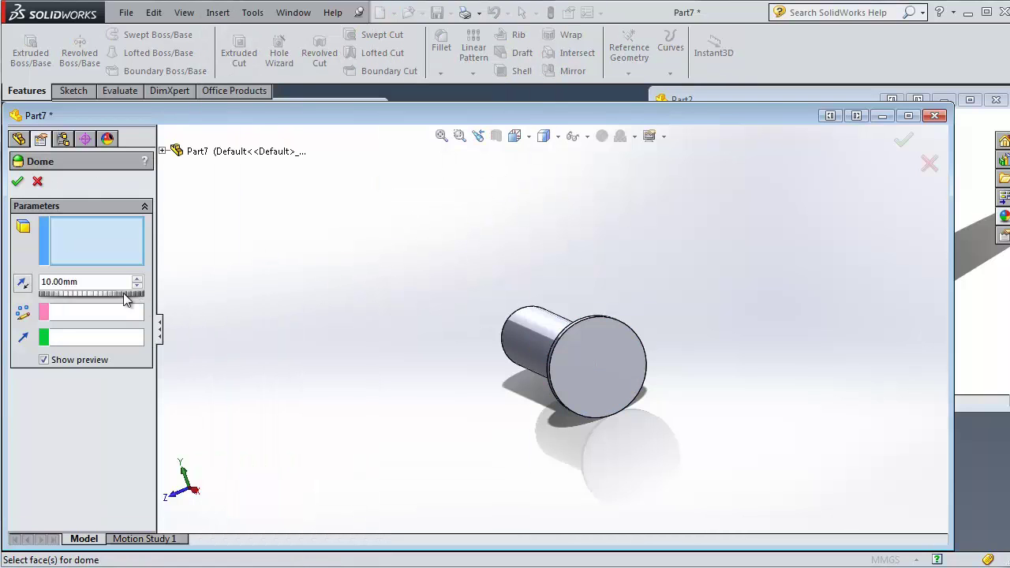
pyautogui.write('1')
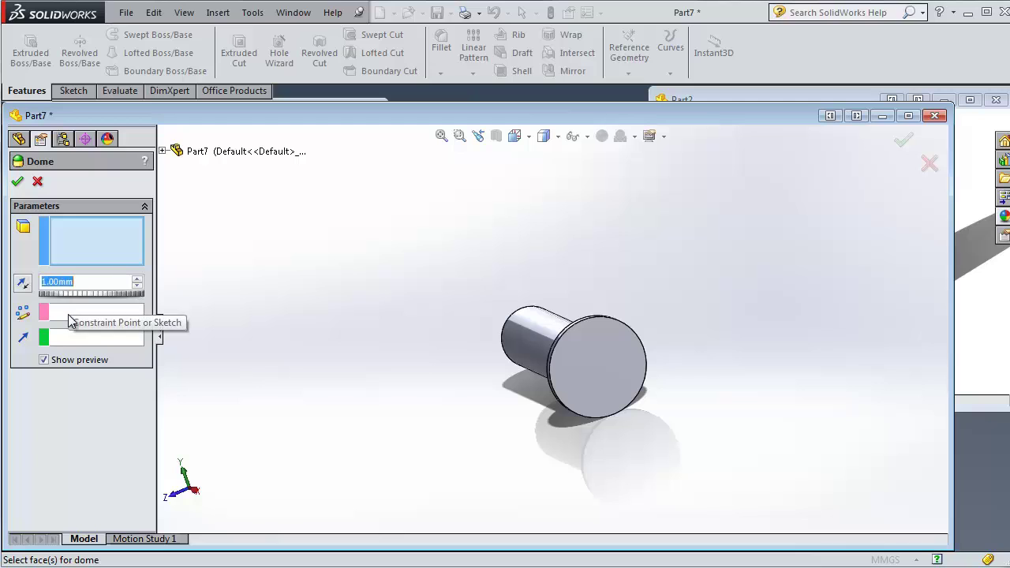
pyautogui.press('Return')
pyautogui.click(612, 374)
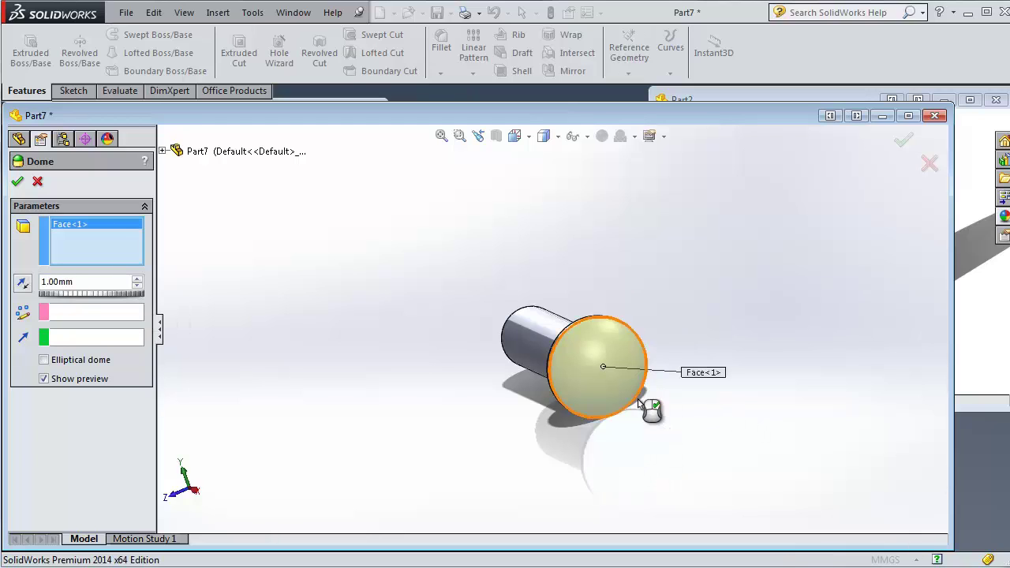
pyautogui.click(18, 182)
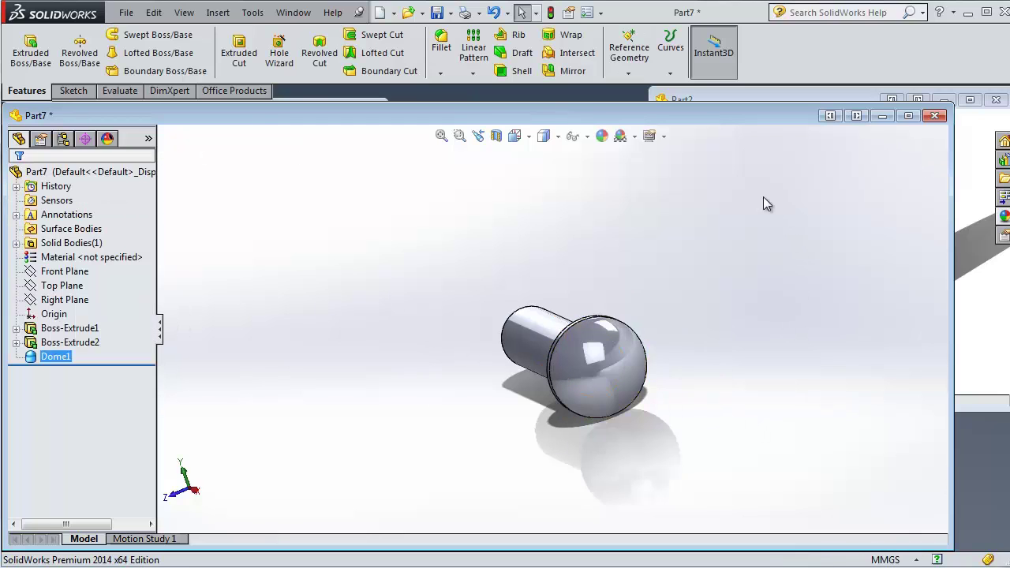
# Step: Save the part as Part7 and bring up the new-document choices
pyautogui.click(437, 16)
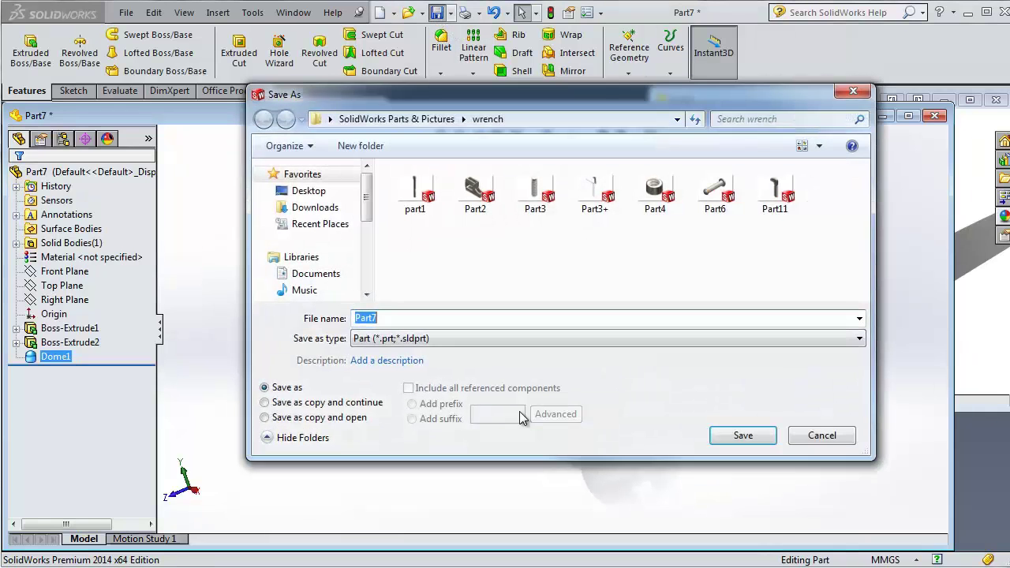
pyautogui.click(743, 435)
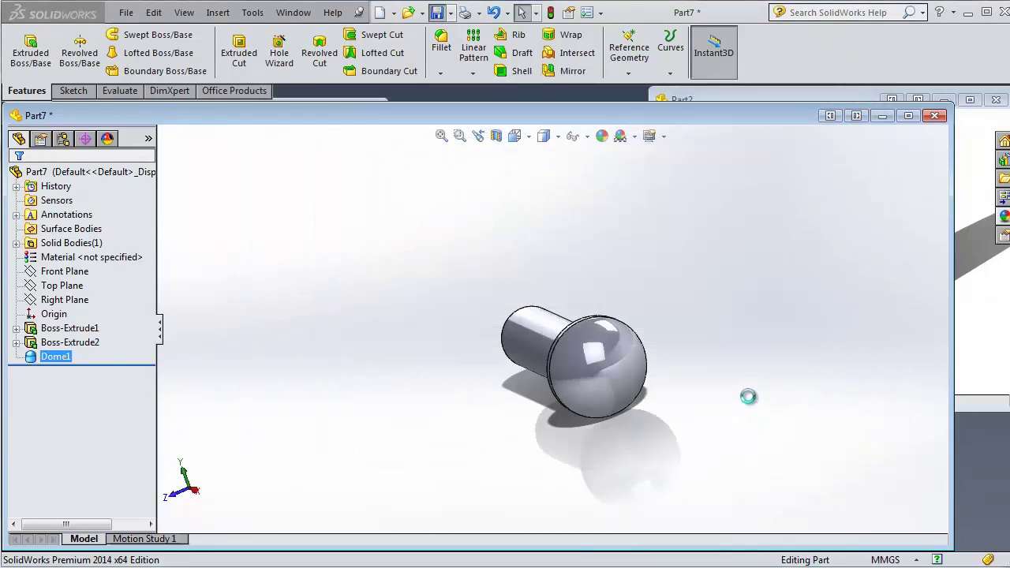
pyautogui.click(382, 13)
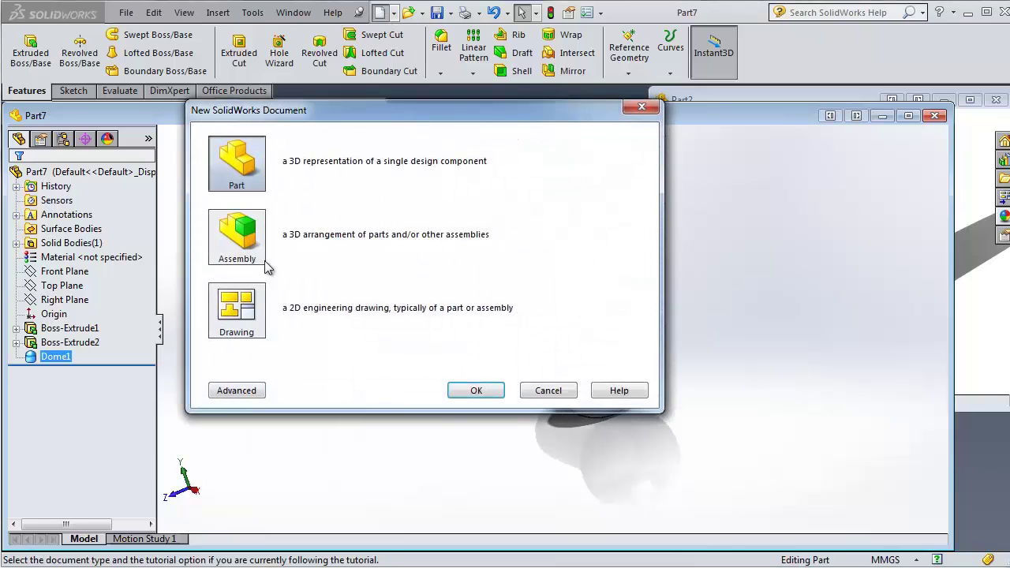
# Step: Create a blank new part, Part8, and display the Surfaces toolbar
pyautogui.click(482, 391)
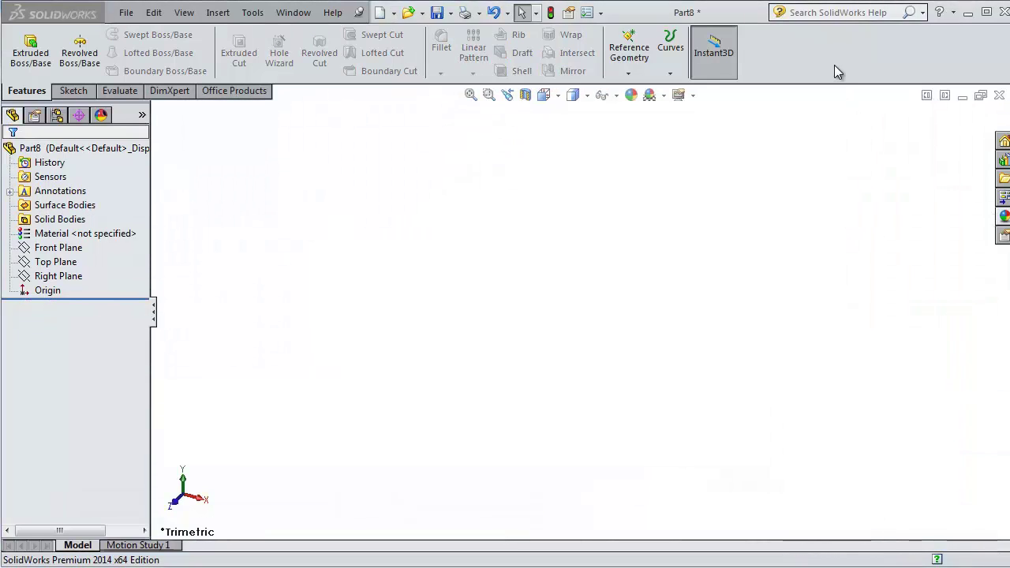
pyautogui.rightClick(834, 67)
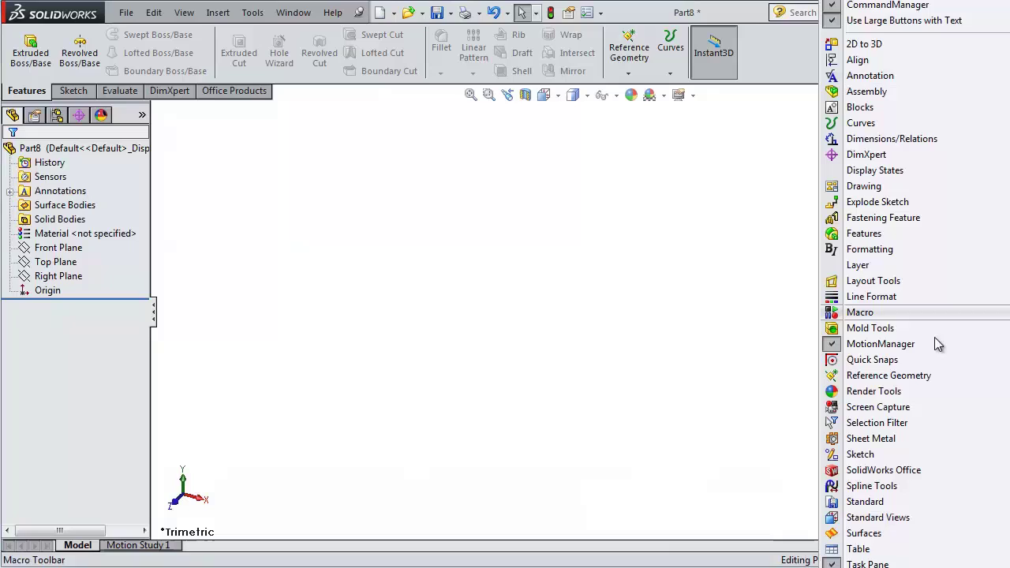
pyautogui.click(864, 534)
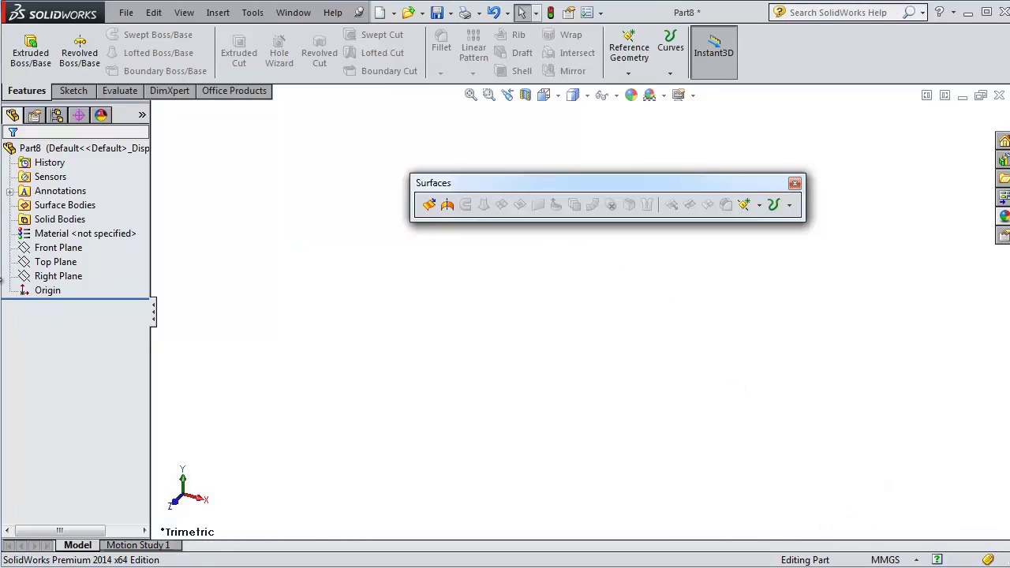
# Step: On the Front Plane, sketch a slanted line from the origin topped by a short vertical segment
pyautogui.click(56, 248)
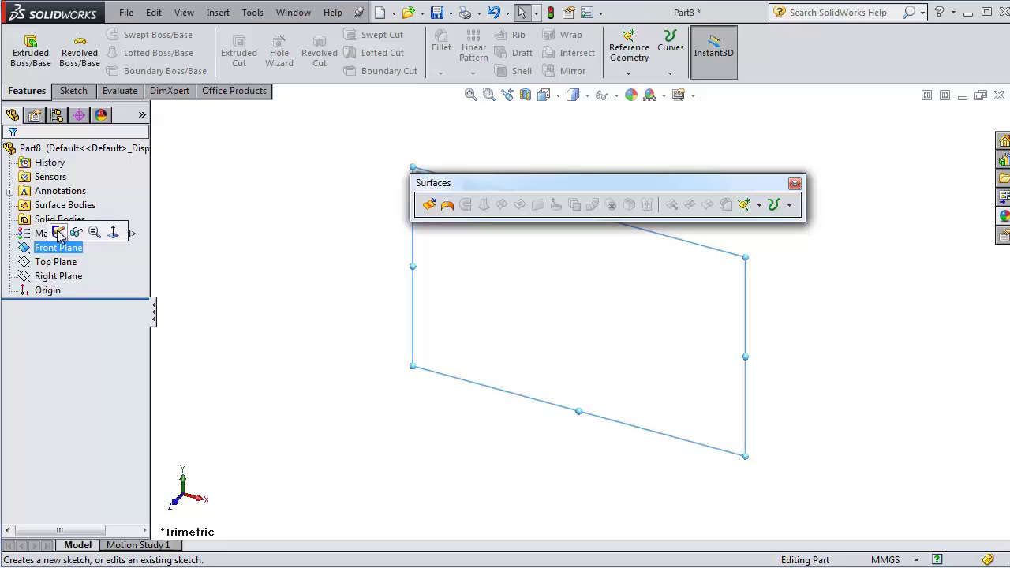
pyautogui.click(58, 233)
pyautogui.click(103, 35)
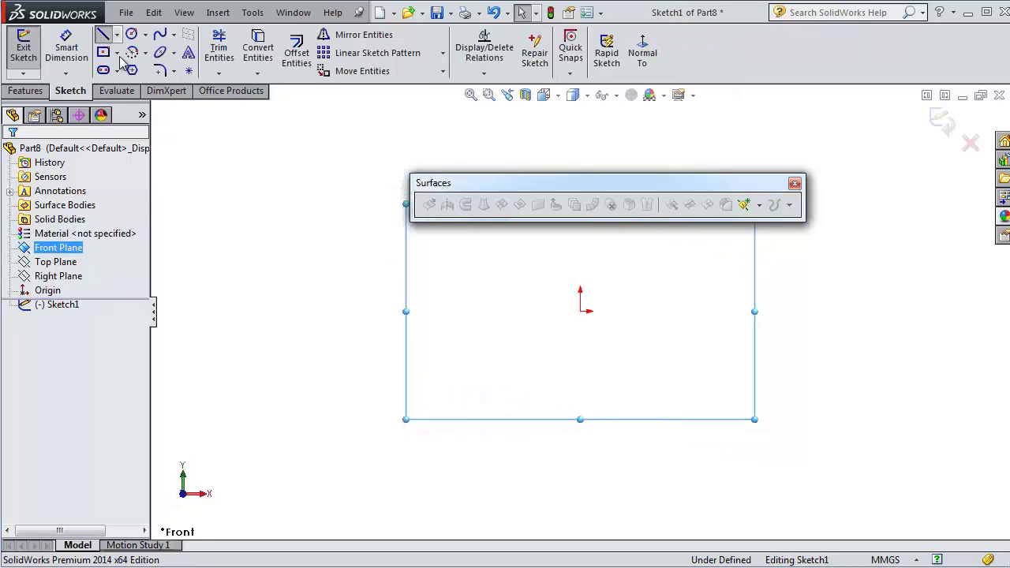
pyautogui.moveTo(667, 180); pyautogui.dragTo(845, 104)
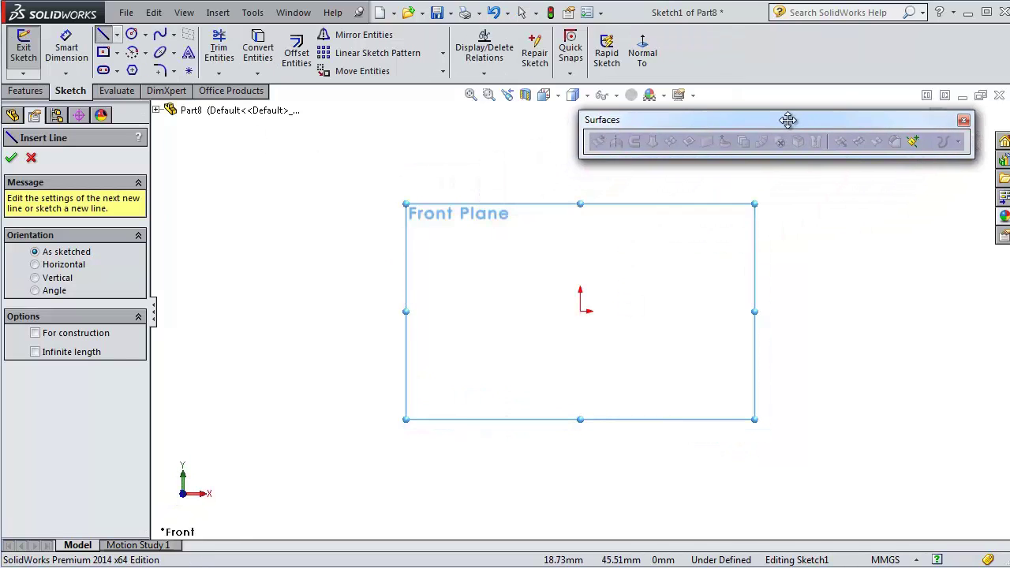
pyautogui.scroll(-2, 583, 310)
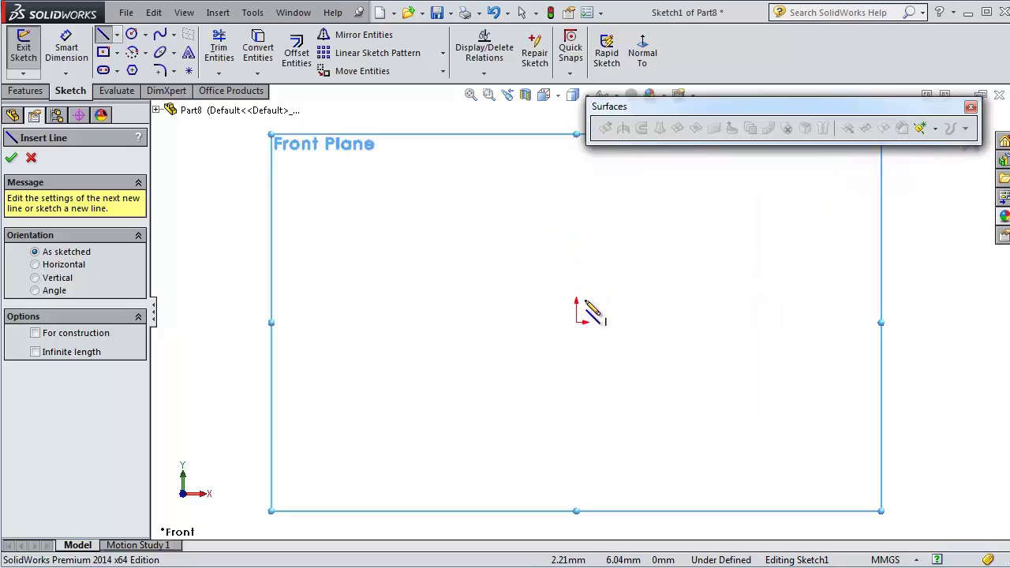
pyautogui.scroll(-2, 584, 308)
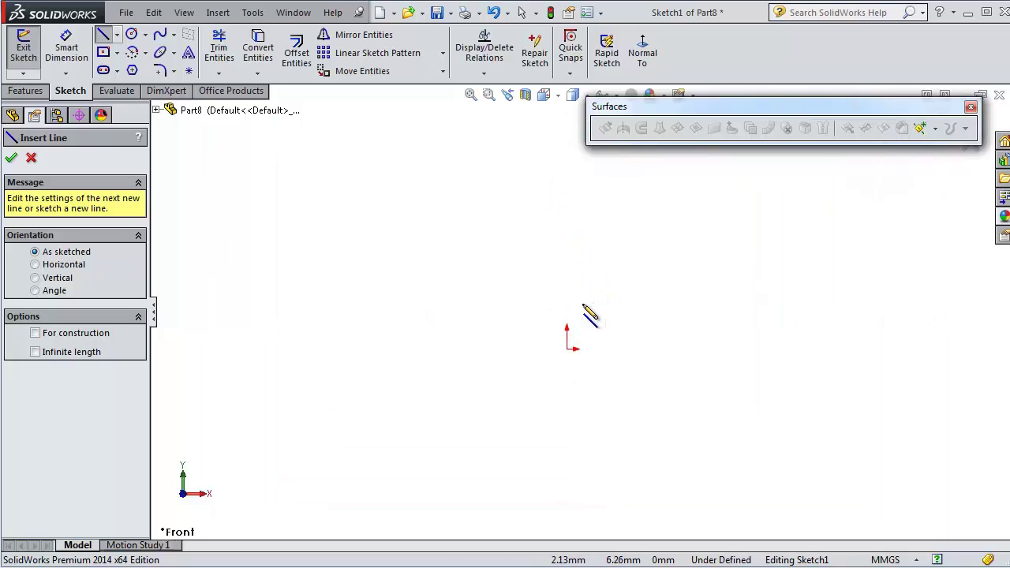
pyautogui.click(568, 349)
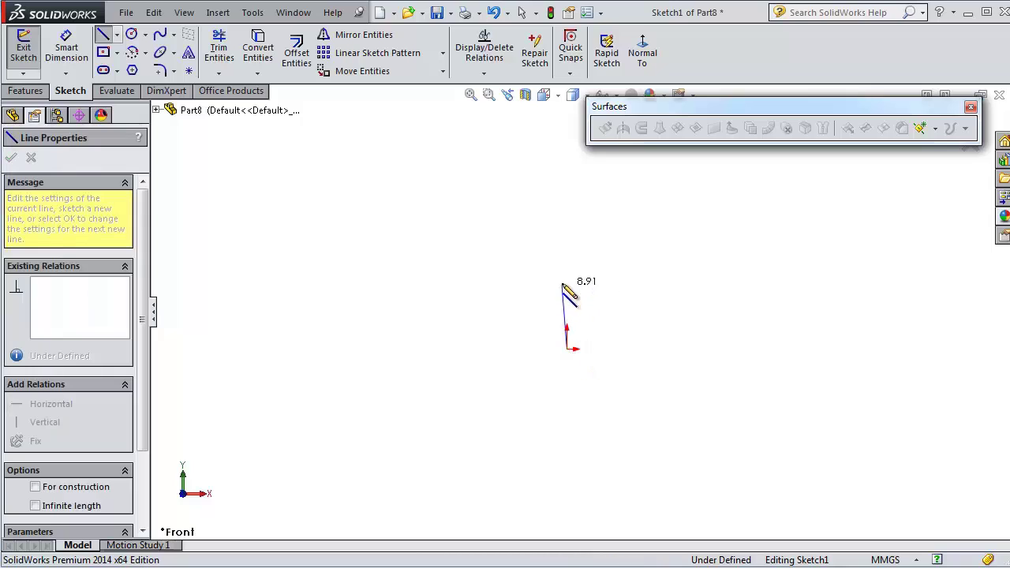
pyautogui.click(547, 150)
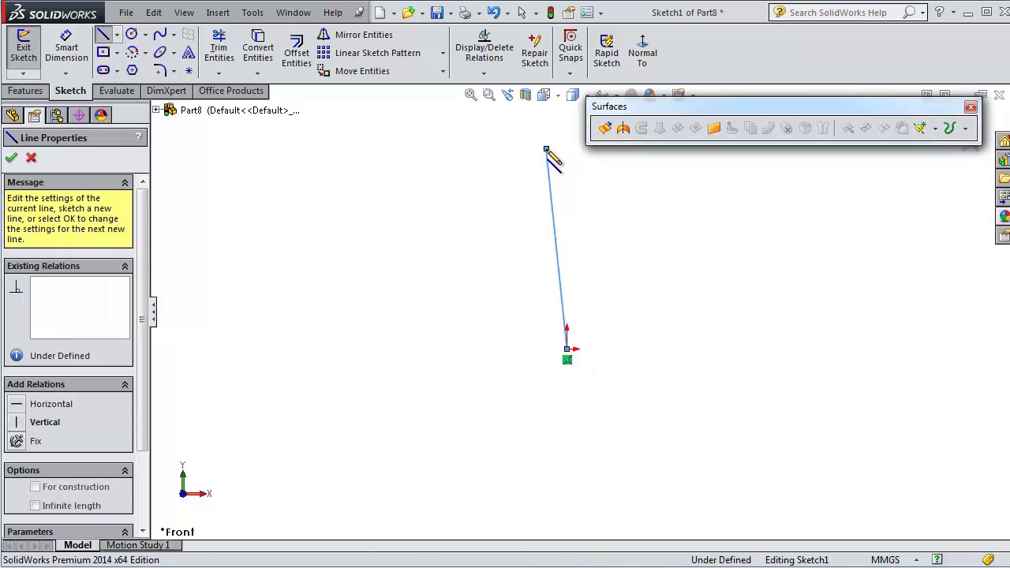
pyautogui.click(546, 111)
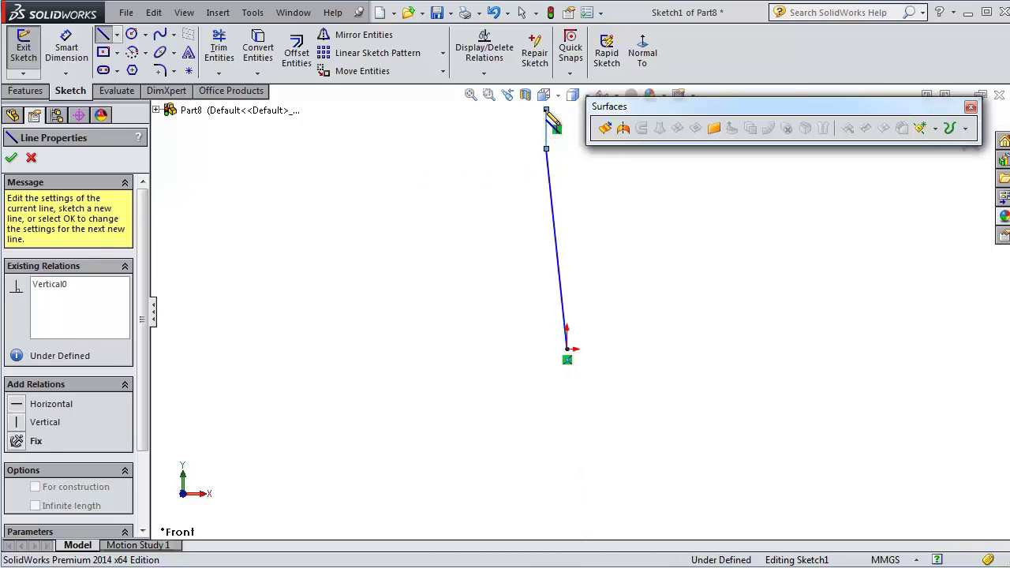
# Step: Dimension the slanted line to 33 mm and the vertical segment to 12.70 mm
pyautogui.click(66, 49)
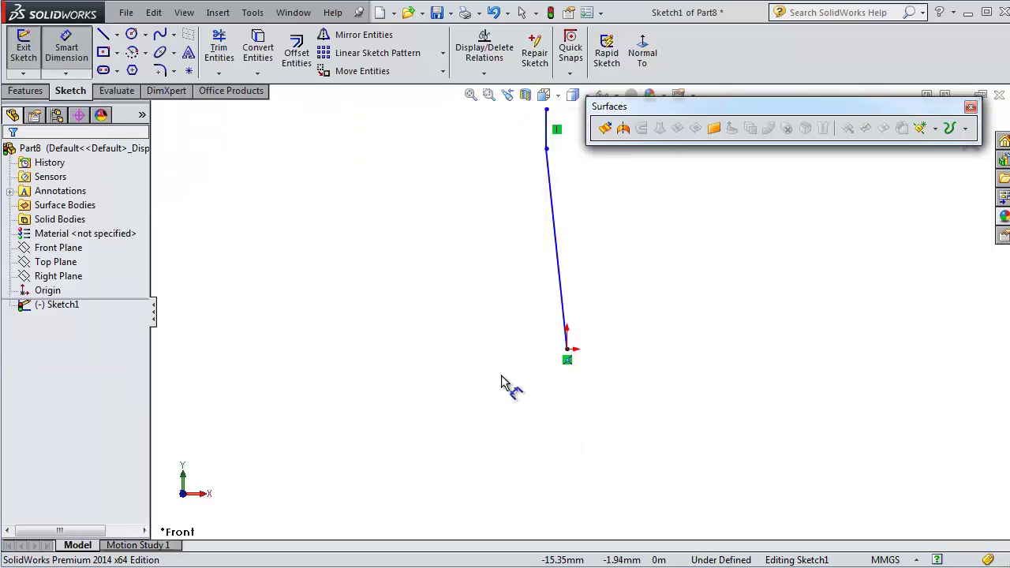
pyautogui.click(562, 298)
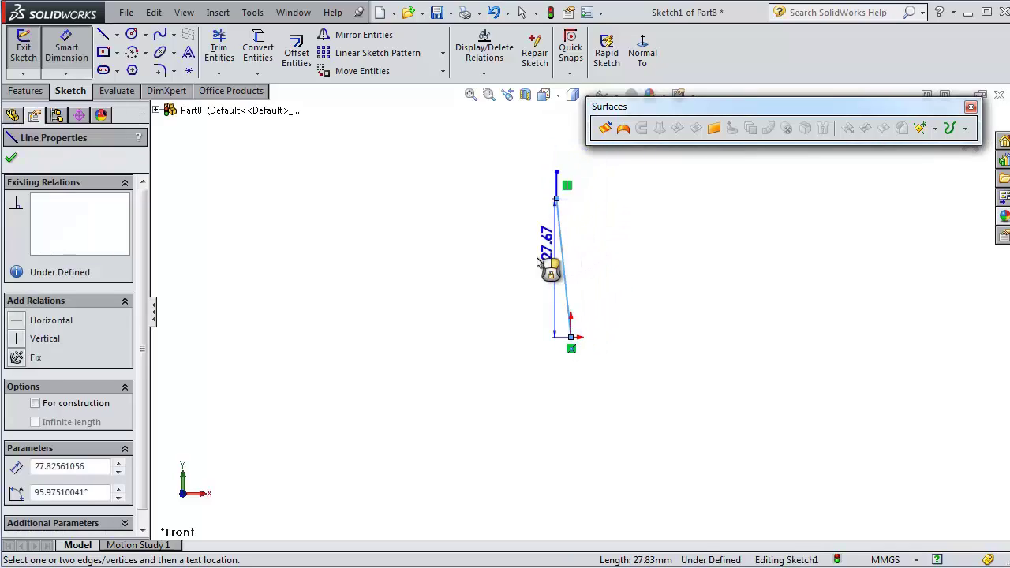
pyautogui.scroll(-1, 539, 263)
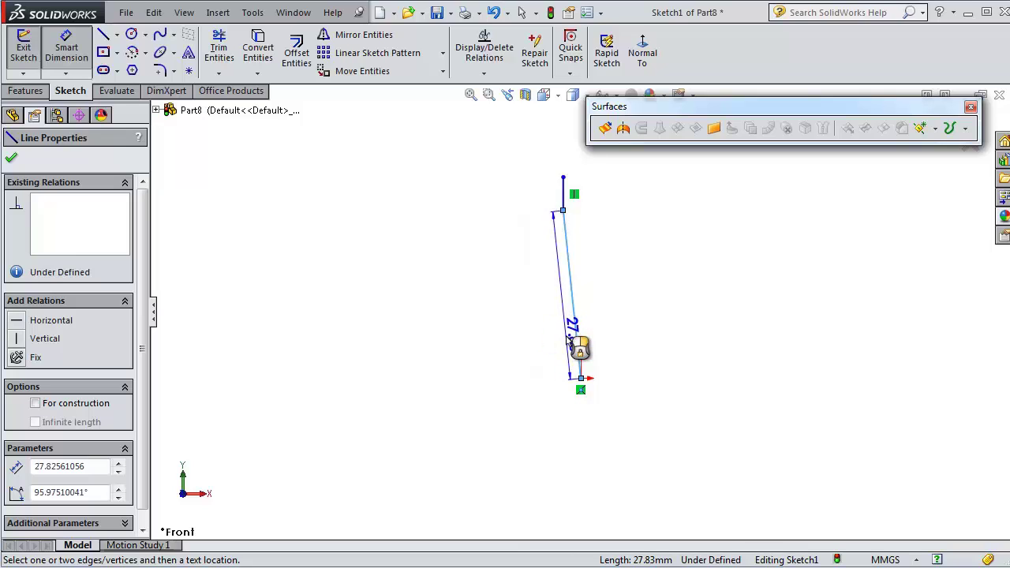
pyautogui.click(568, 340)
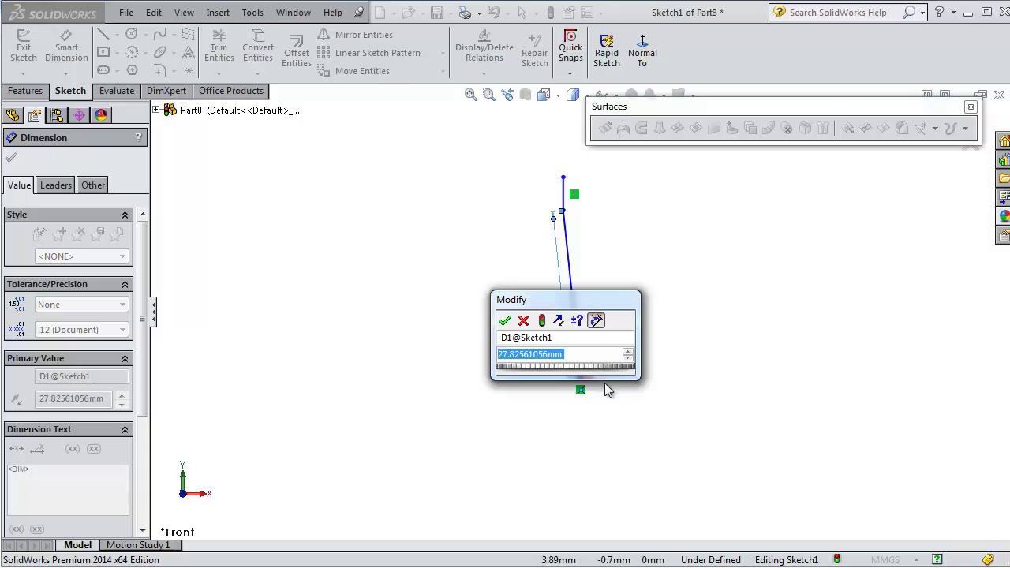
pyautogui.write('33')
pyautogui.press('Return')
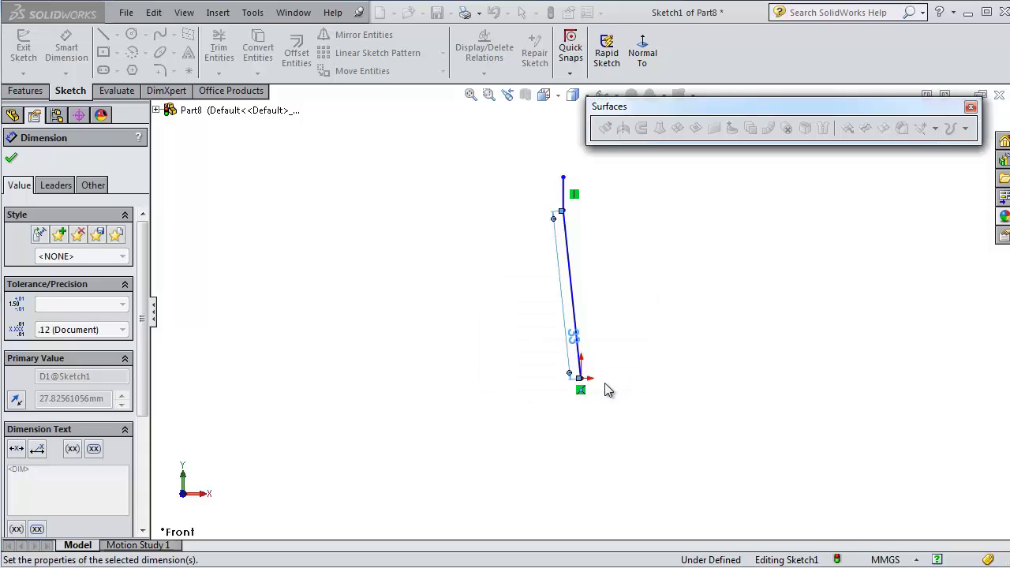
pyautogui.click(564, 198)
pyautogui.click(551, 203)
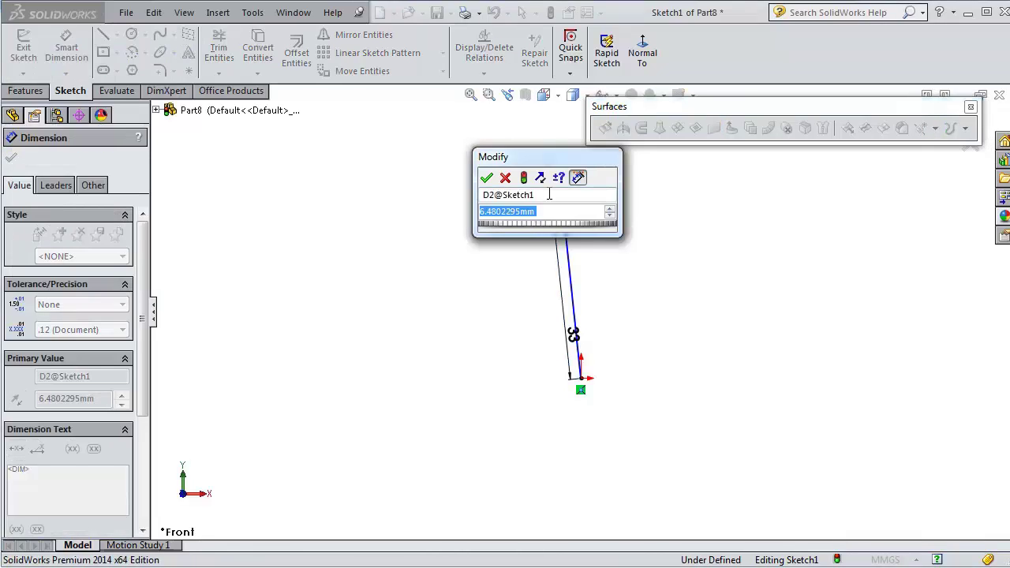
pyautogui.write('12.7')
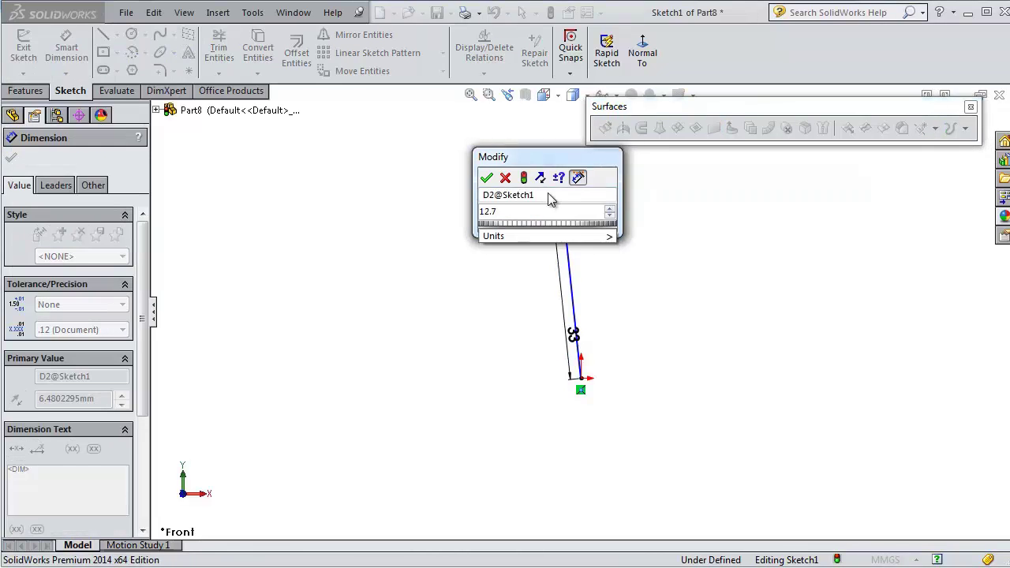
pyautogui.press('Return')
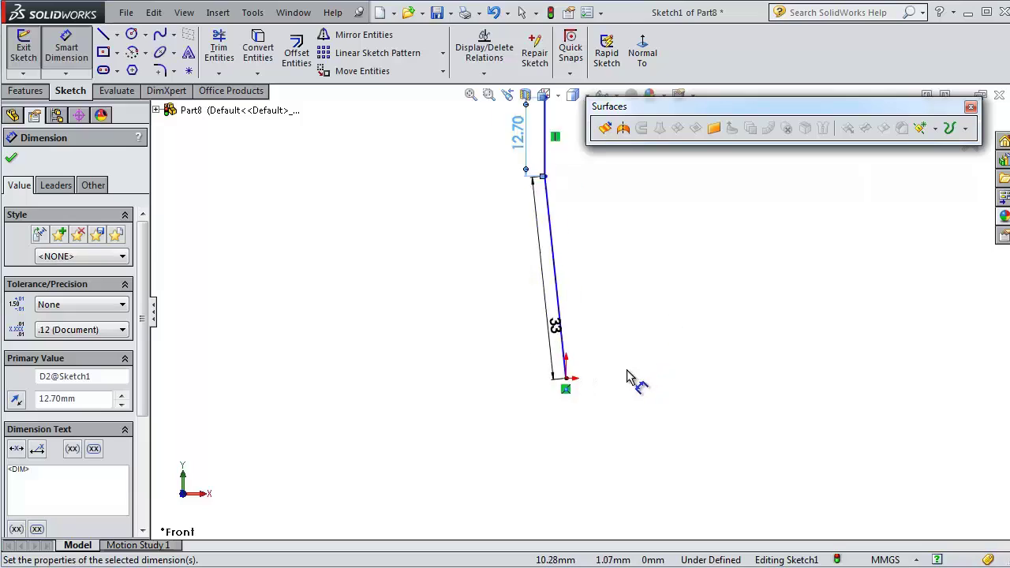
pyautogui.scroll(-2, 629, 377)
# Step: Draw a horizontal centerline leftward from the slanted line's bottom end
pyautogui.click(117, 36)
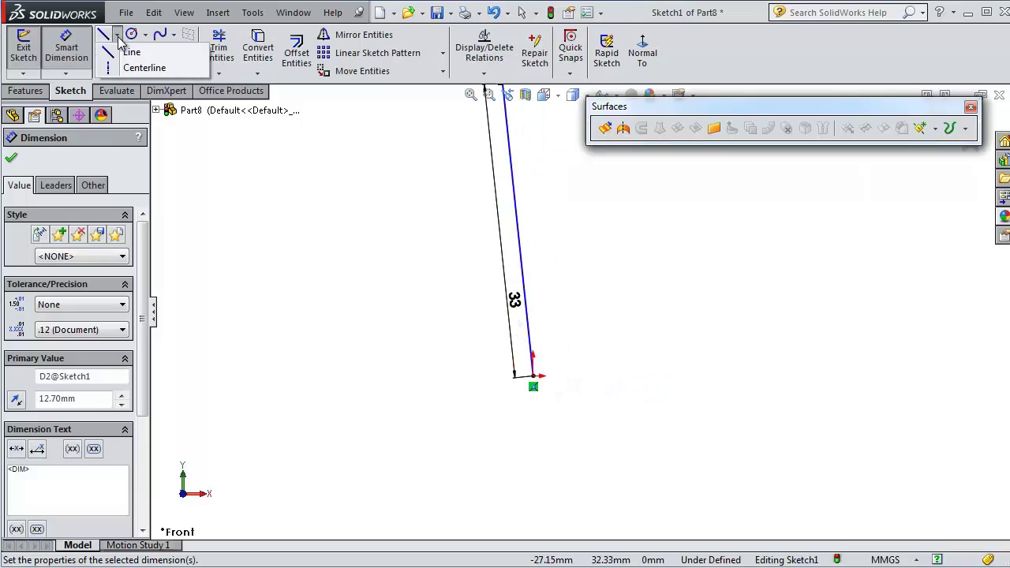
pyautogui.click(138, 68)
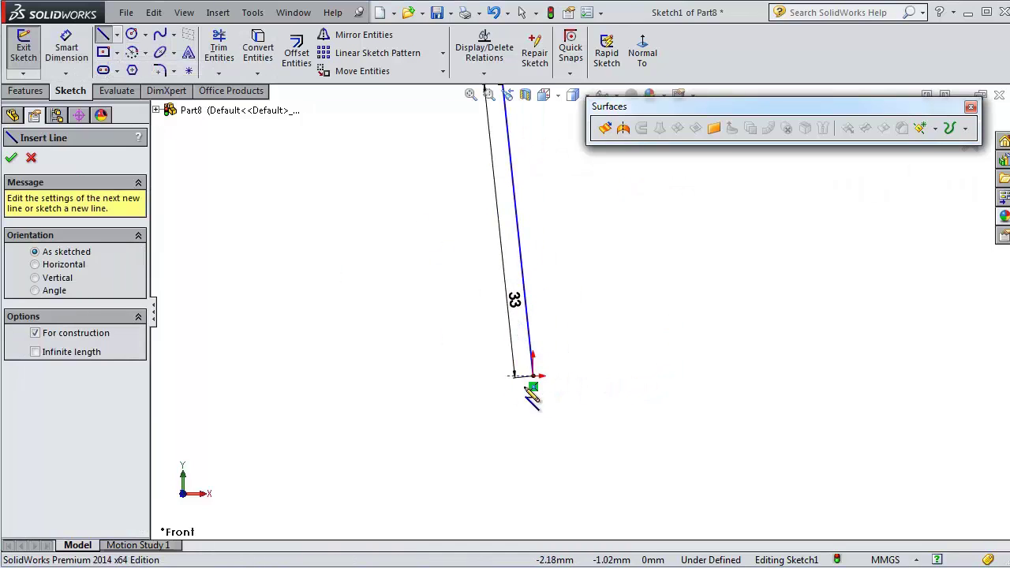
pyautogui.click(534, 377)
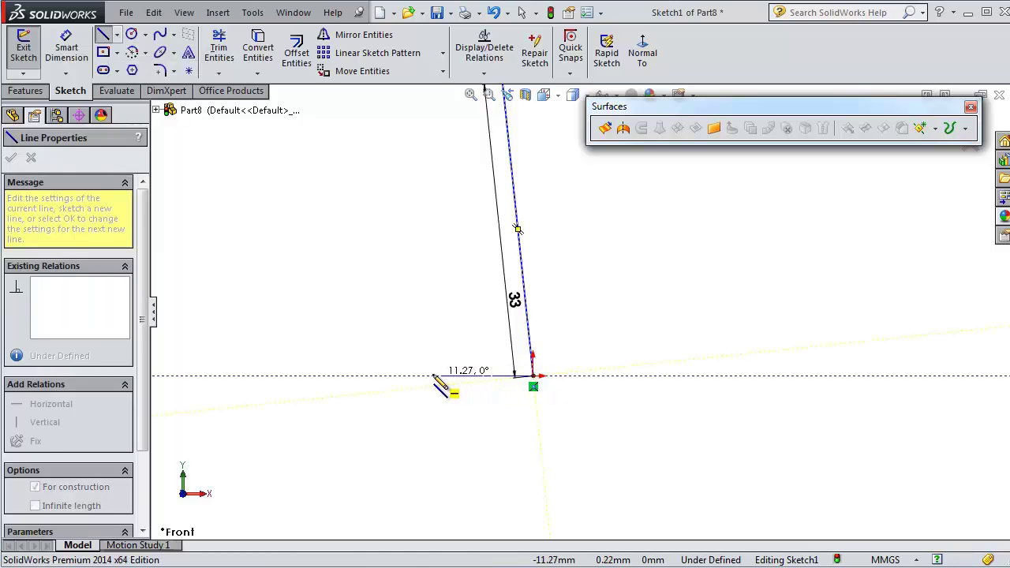
pyautogui.click(433, 376)
pyautogui.press('Escape')
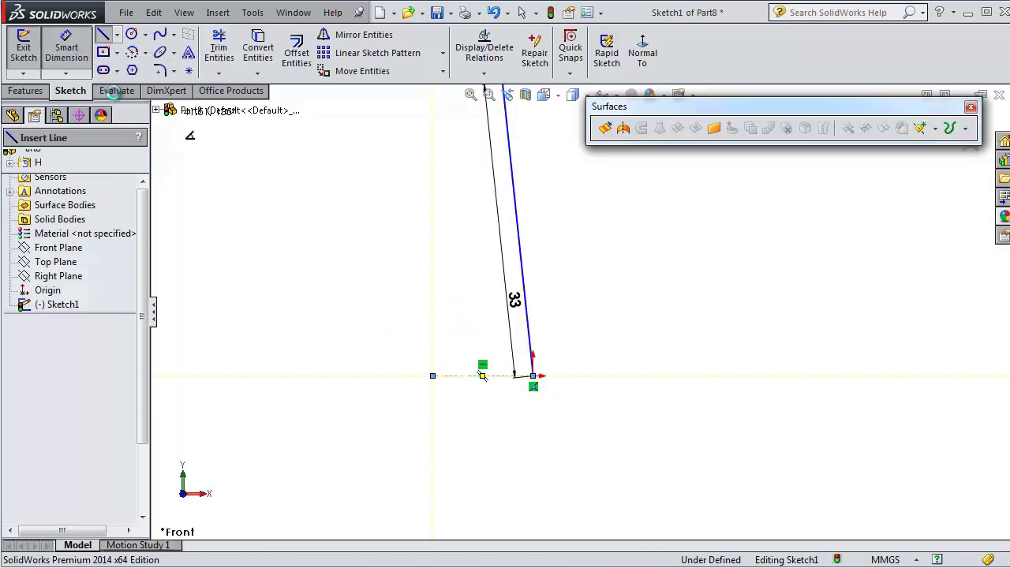
# Step: Dimension the angle between the slanted line and the centerline as 88.46°
pyautogui.click(66, 47)
pyautogui.click(523, 262)
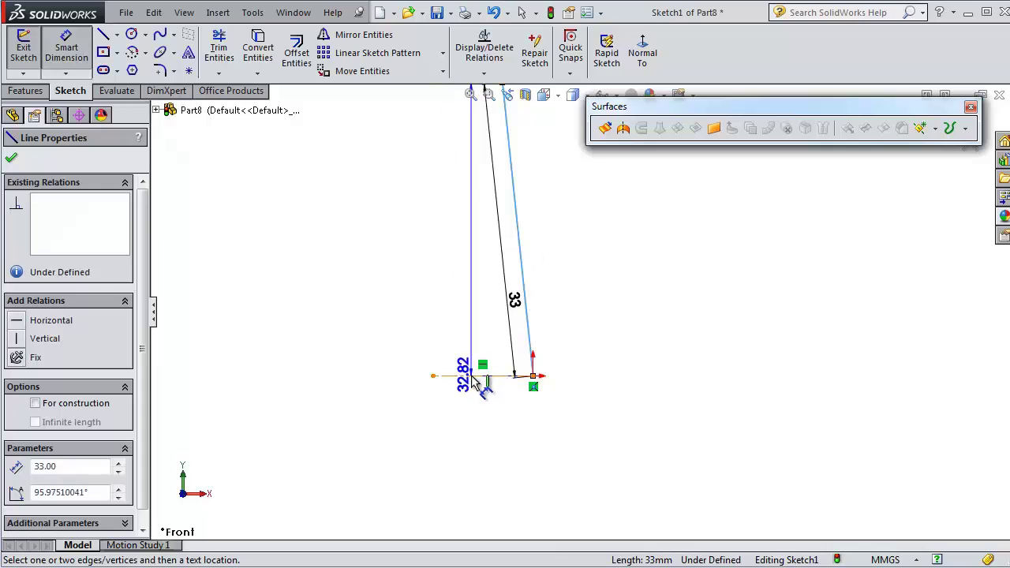
pyautogui.click(470, 376)
pyautogui.click(474, 356)
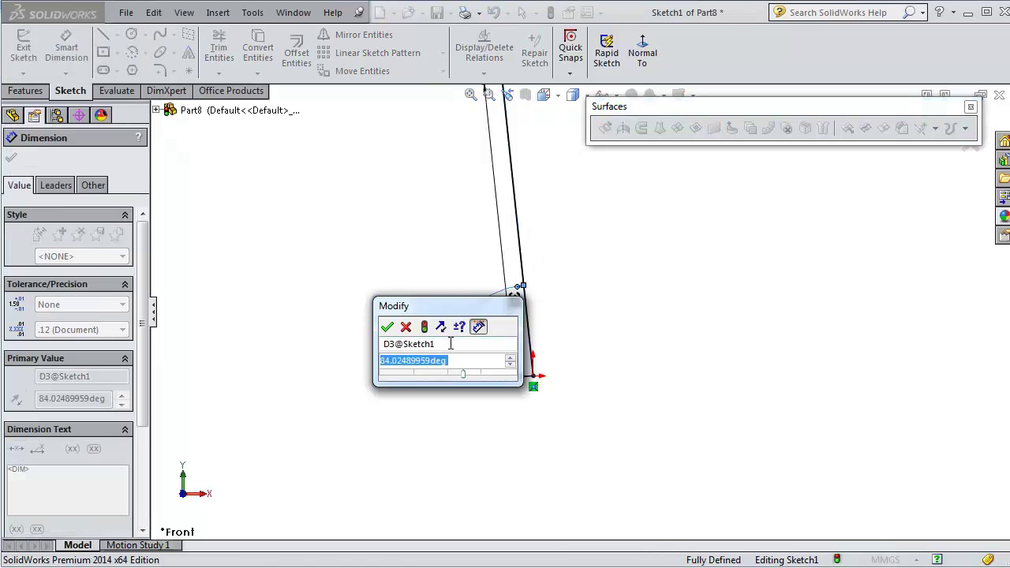
pyautogui.write('88')
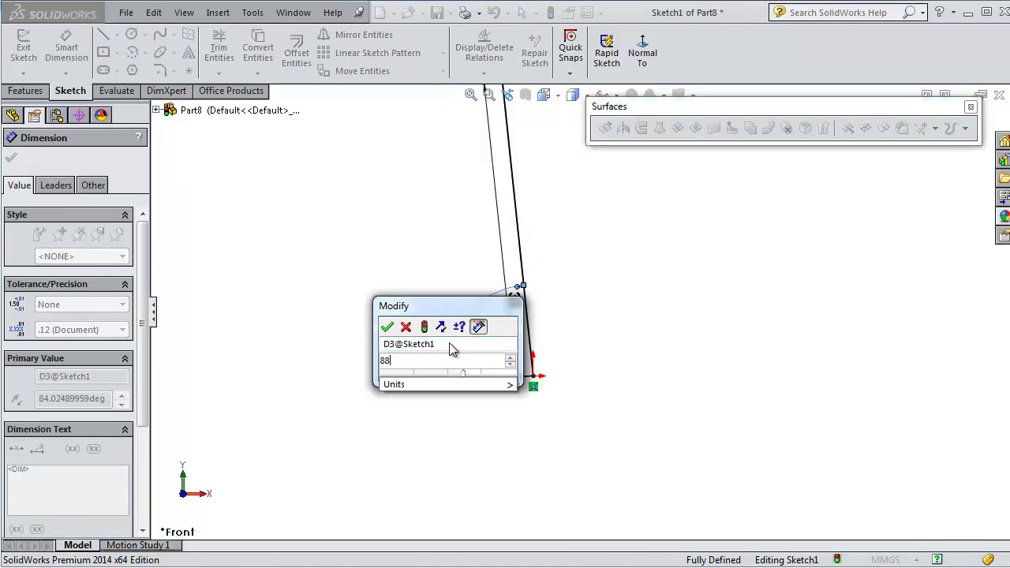
pyautogui.write('.46')
pyautogui.press('Return')
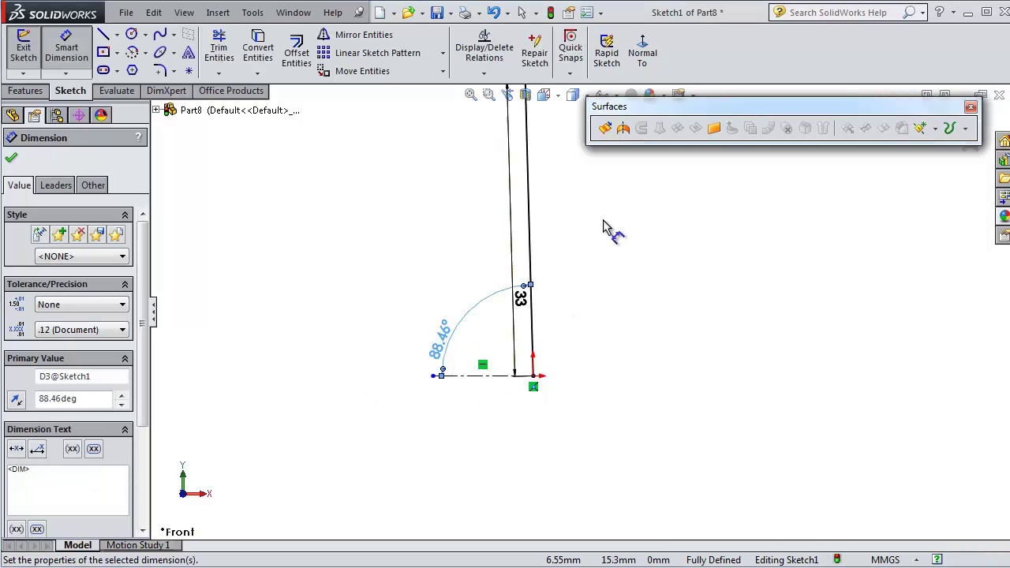
pyautogui.scroll(-1, 561, 209)
pyautogui.scroll(-1, 564, 202)
pyautogui.scroll(-1, 567, 221)
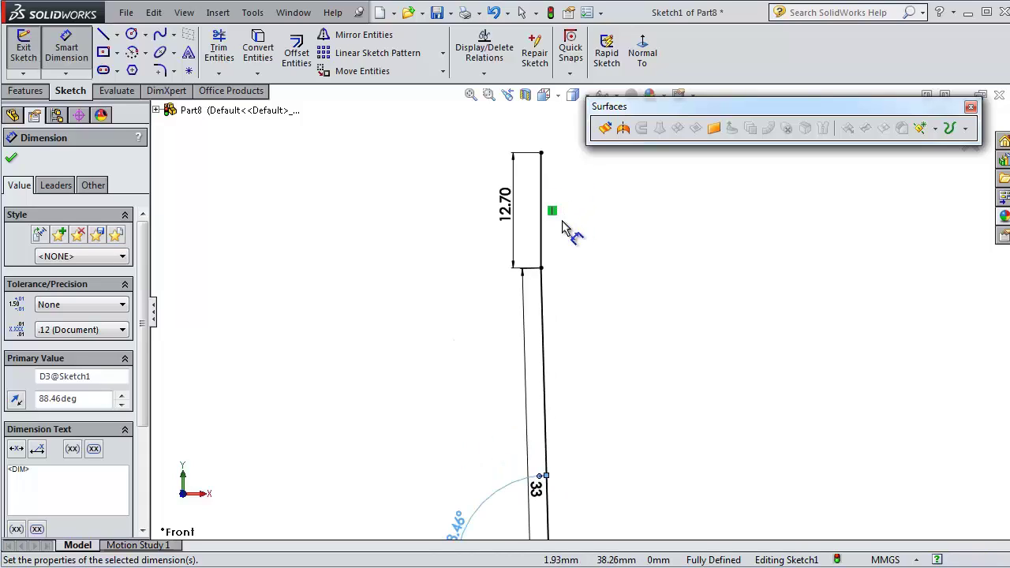
pyautogui.click(12, 162)
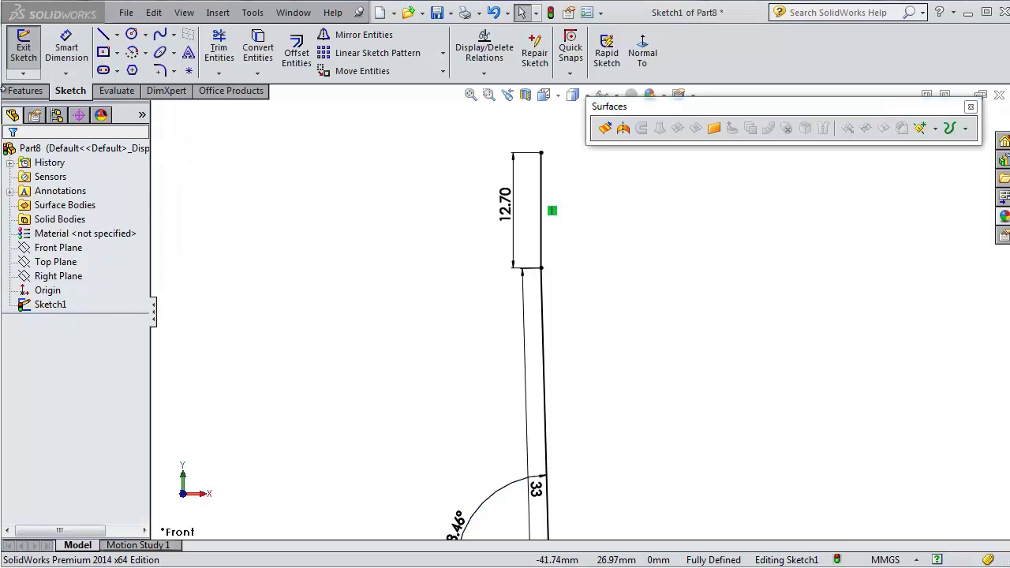
# Step: Extrude Sketch1 as a surface to a depth of 10.30 mm
pyautogui.click(606, 128)
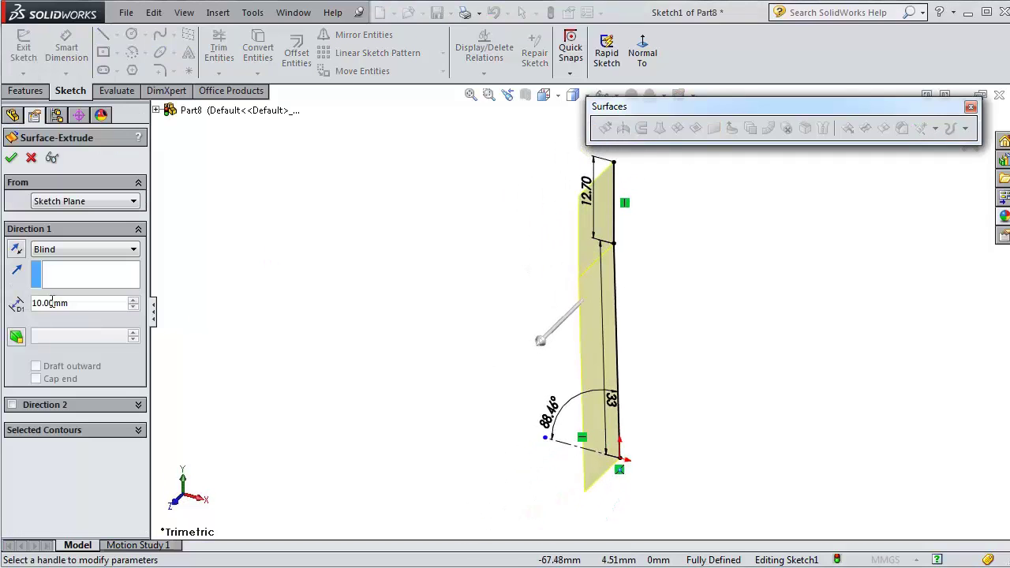
pyautogui.moveTo(46, 303); pyautogui.dragTo(131, 305)
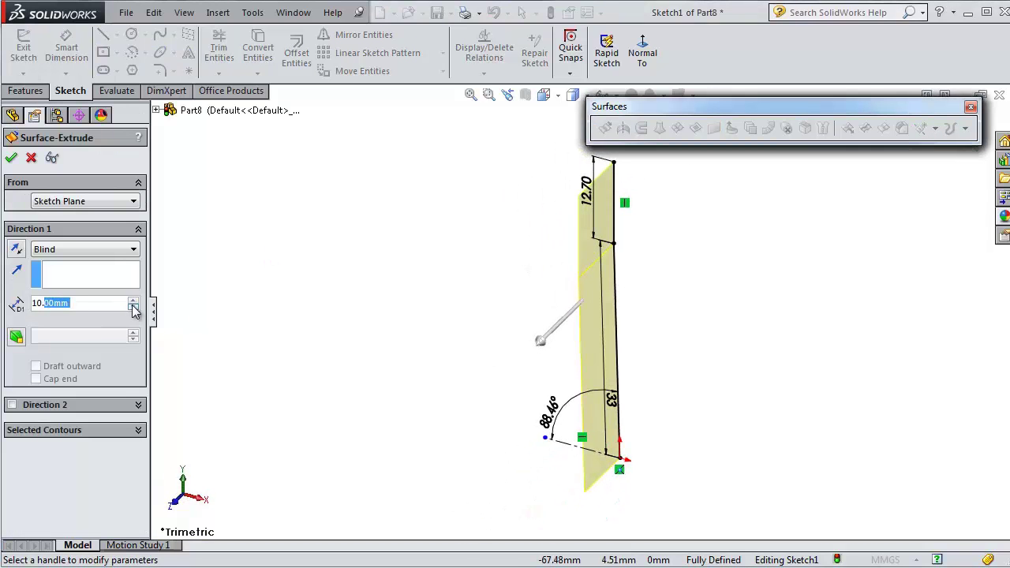
pyautogui.write('3')
pyautogui.press('Return')
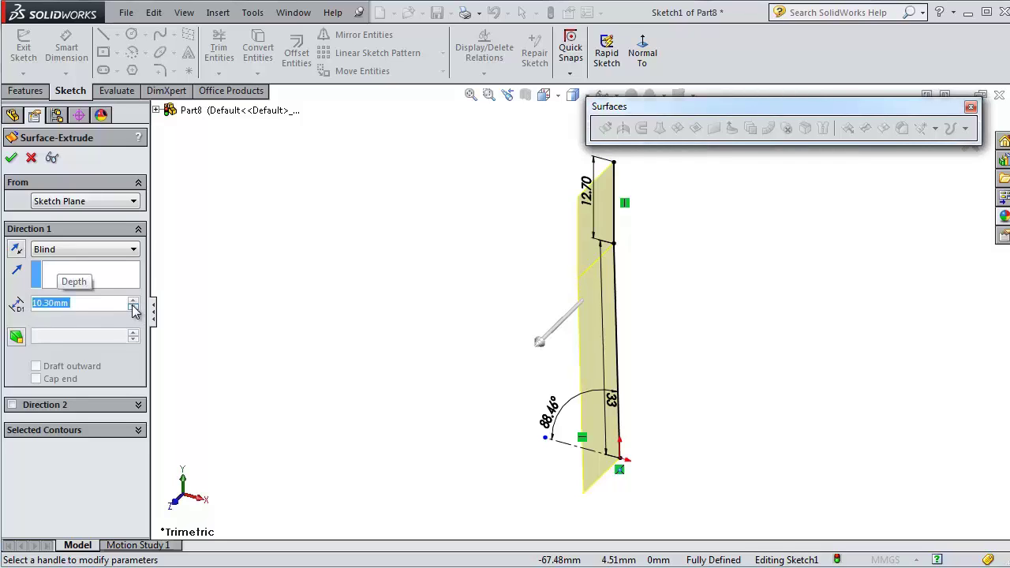
pyautogui.click(11, 157)
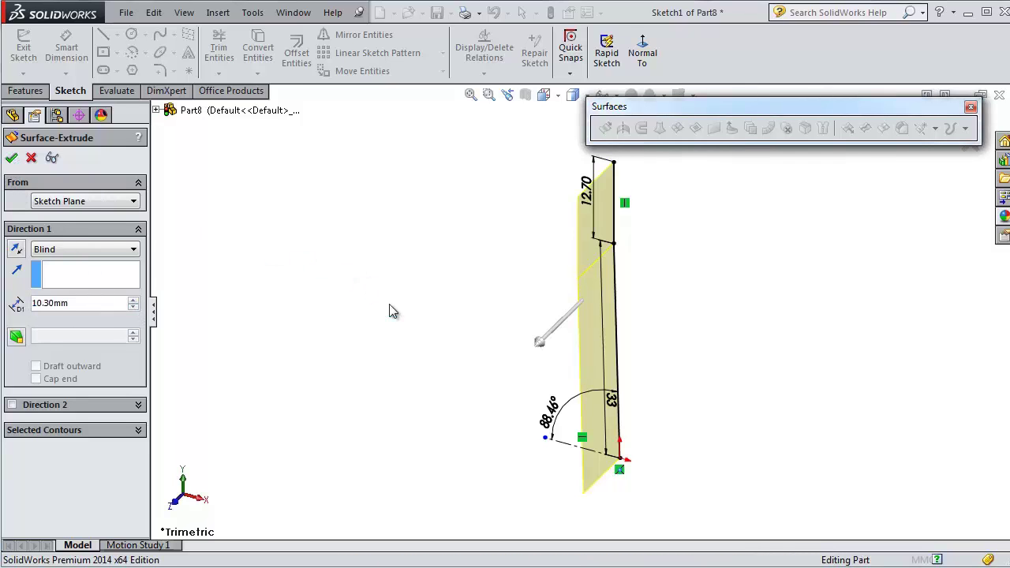
# Step: Thicken Surface-Extrude1 by 0.80 mm into a solid strip
pyautogui.click(218, 12)
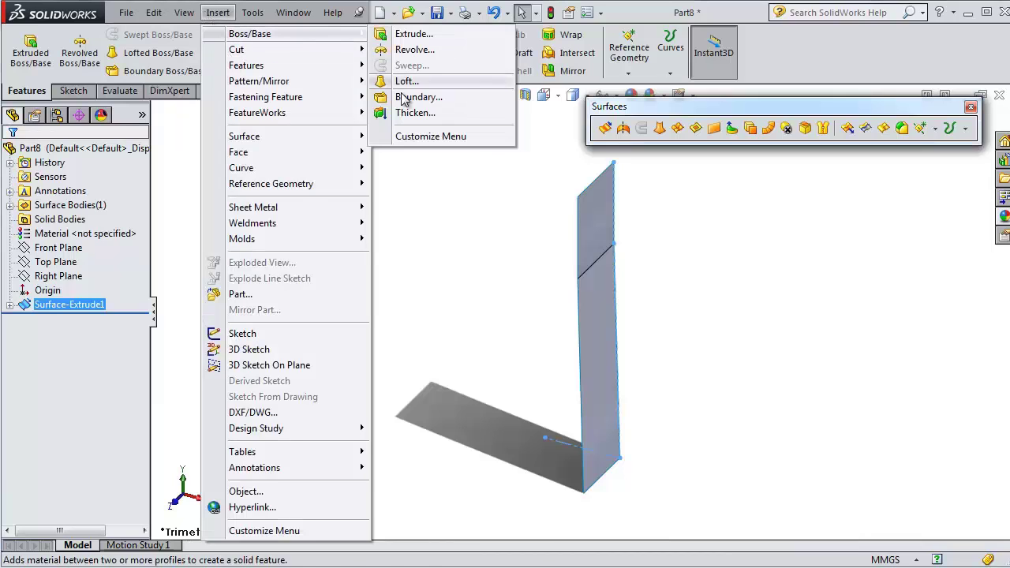
pyautogui.click(426, 123)
pyautogui.write('0.8')
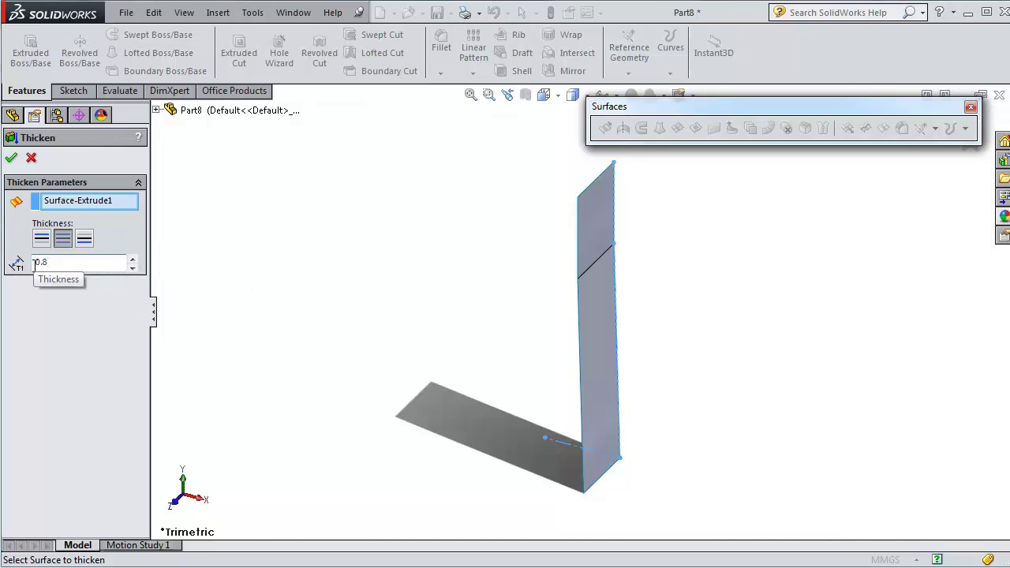
pyautogui.press('Return')
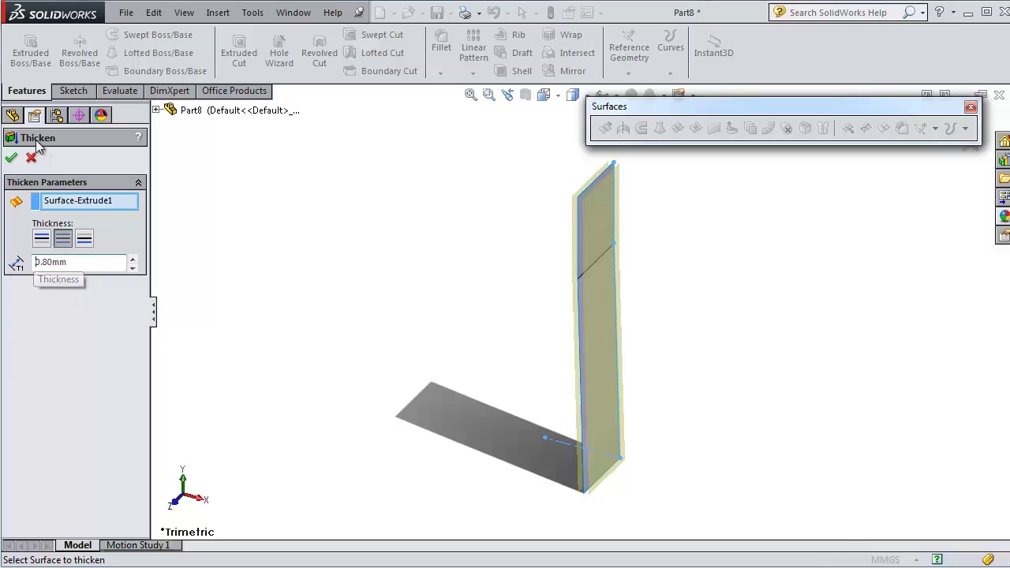
pyautogui.click(12, 159)
pyautogui.moveTo(697, 420)
pyautogui.mouseDown(button='middle')
pyautogui.moveTo(697, 329)
pyautogui.moveTo(663, 302)
pyautogui.moveTo(518, 293)
pyautogui.moveTo(600, 230)
pyautogui.moveTo(706, 304)
pyautogui.moveTo(774, 242)
pyautogui.moveTo(700, 259)
pyautogui.mouseUp(button='middle')
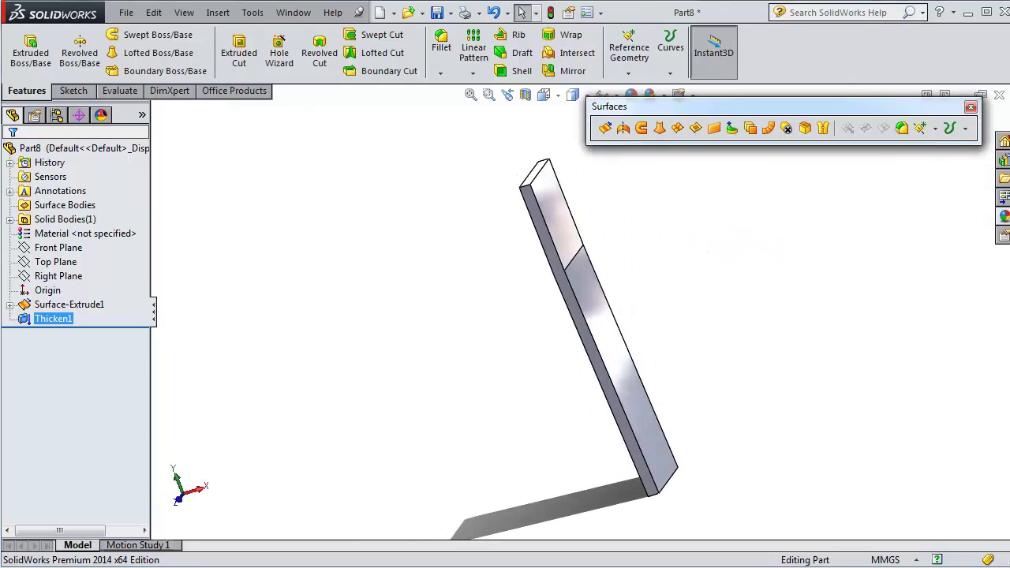
# Step: Start a sketch on the strip's top face and view it normal to the screen
pyautogui.click(584, 305)
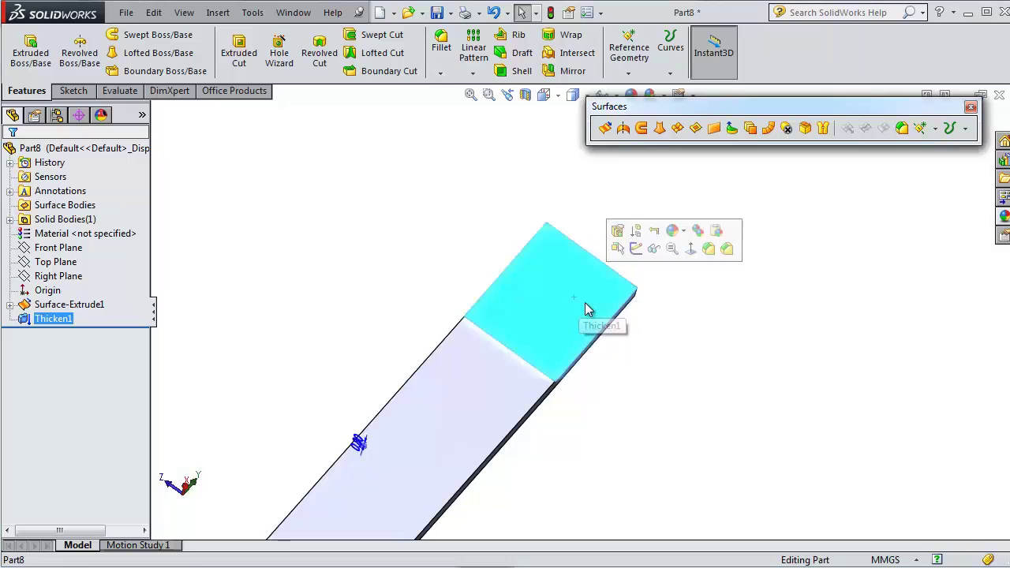
pyautogui.click(637, 249)
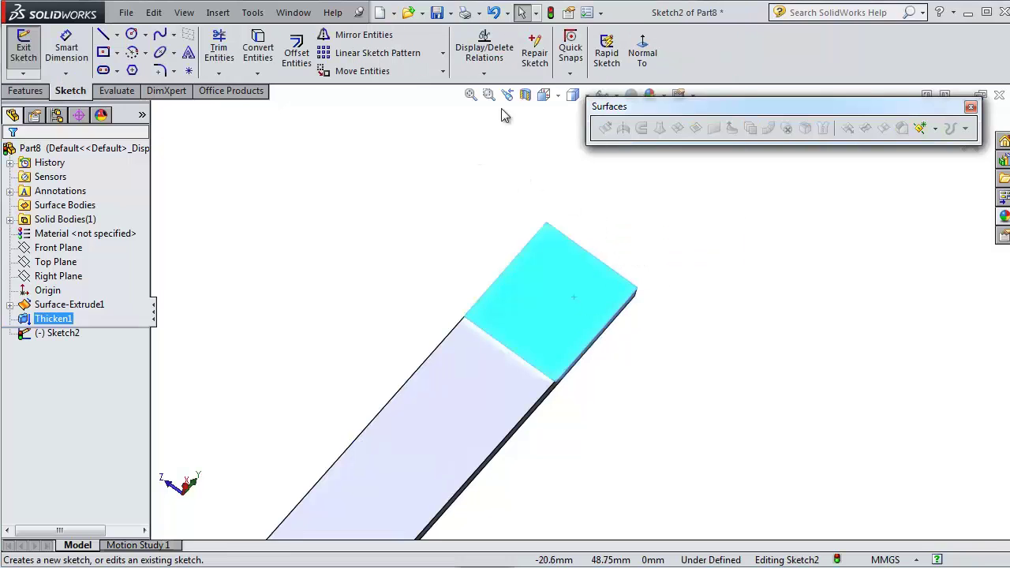
pyautogui.click(643, 49)
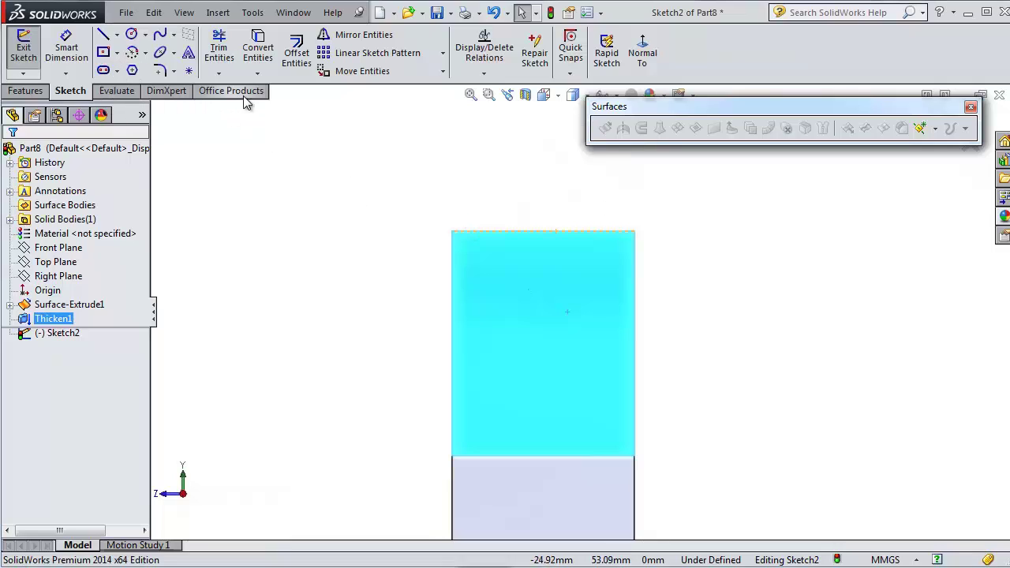
pyautogui.click(25, 91)
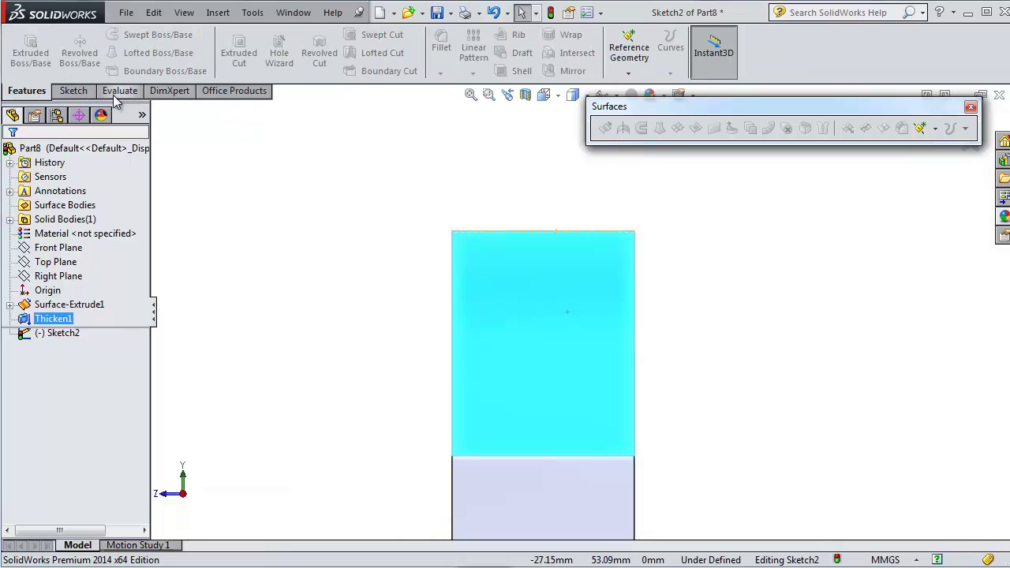
pyautogui.click(74, 92)
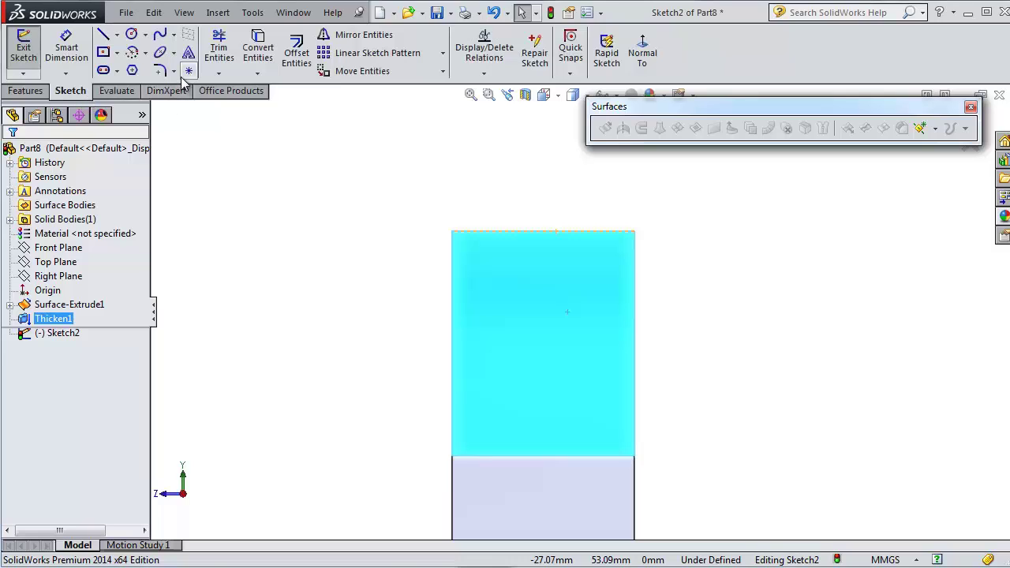
# Step: Draw a circle near the middle of the face and dimension its diameter to 1.5 mm
pyautogui.click(131, 34)
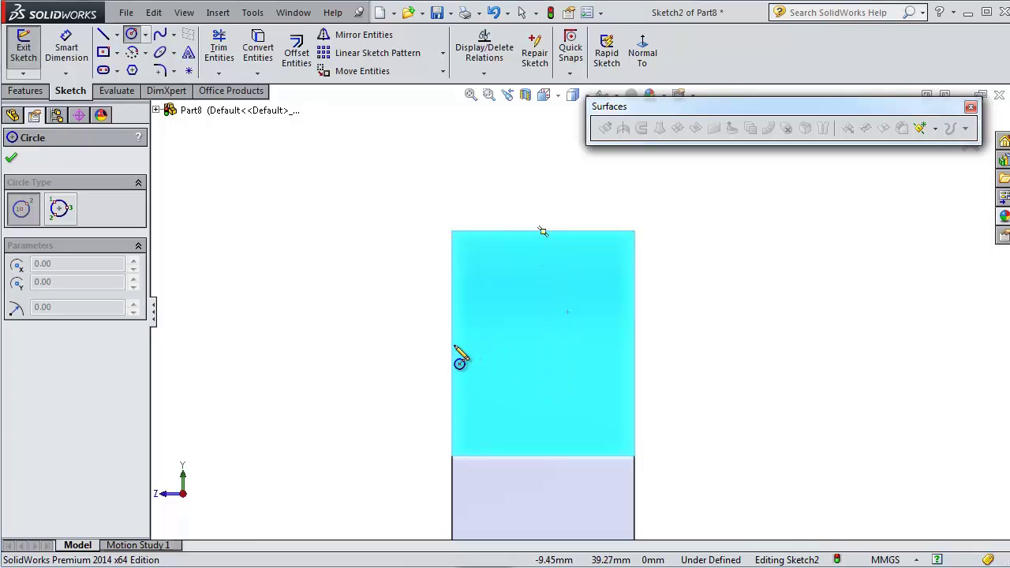
pyautogui.click(544, 343)
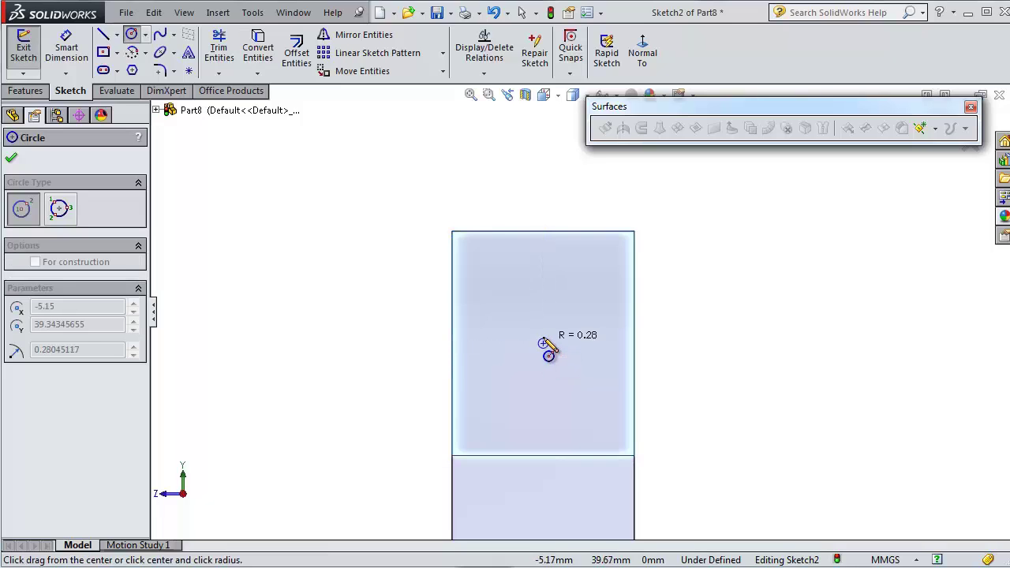
pyautogui.click(549, 345)
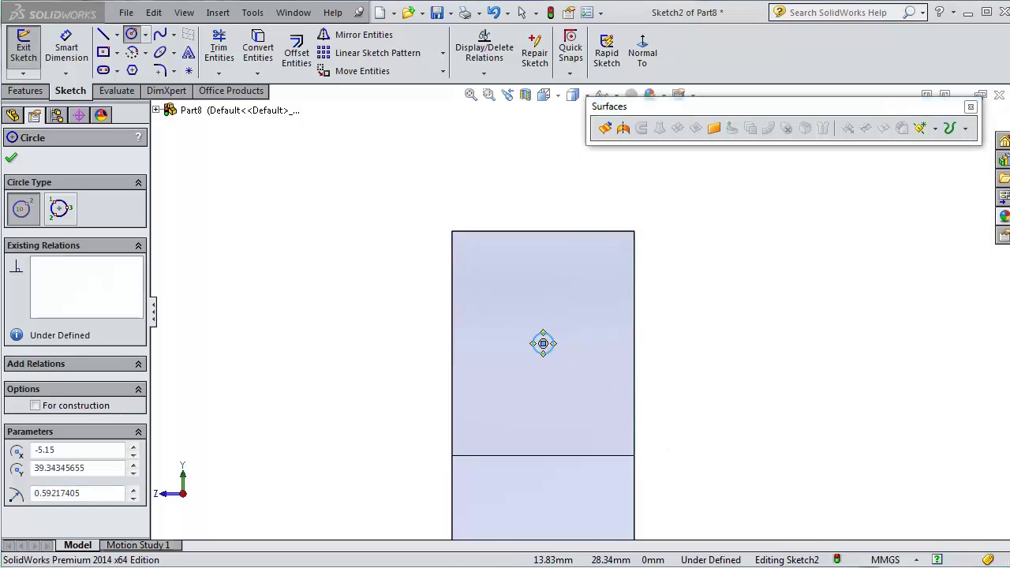
pyautogui.click(66, 49)
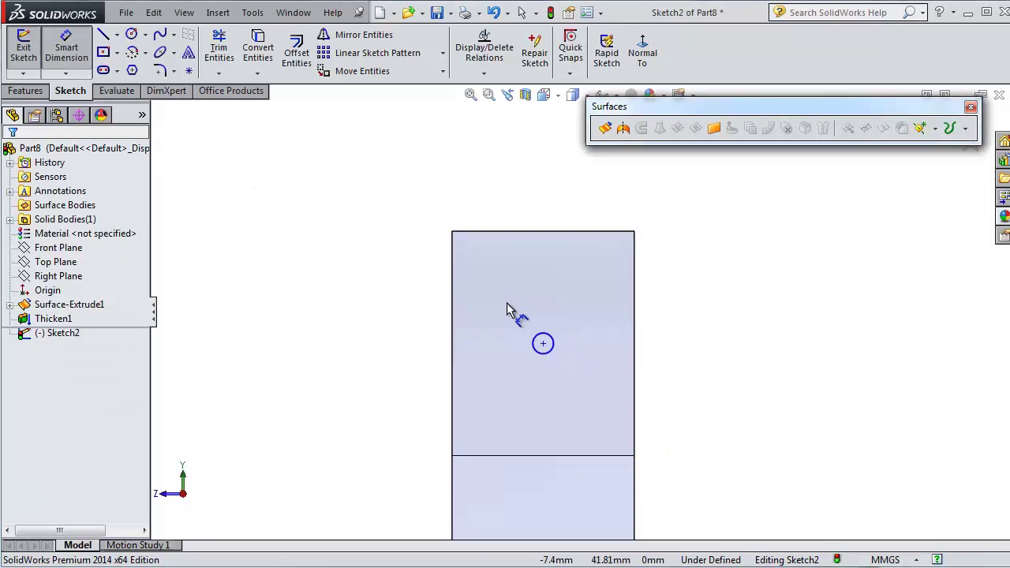
pyautogui.click(550, 344)
pyautogui.click(722, 346)
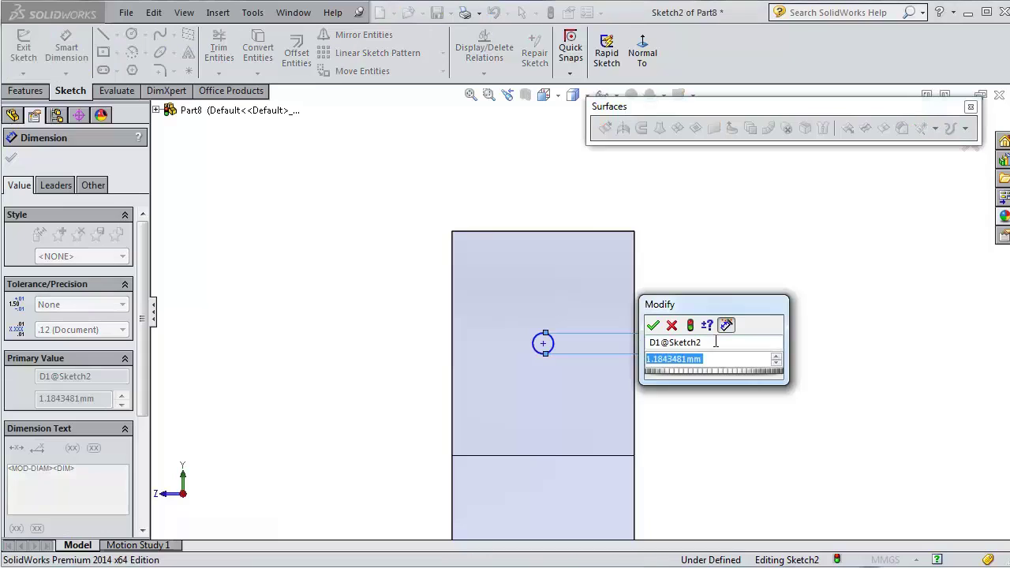
pyautogui.write('1.5')
pyautogui.press('Return')
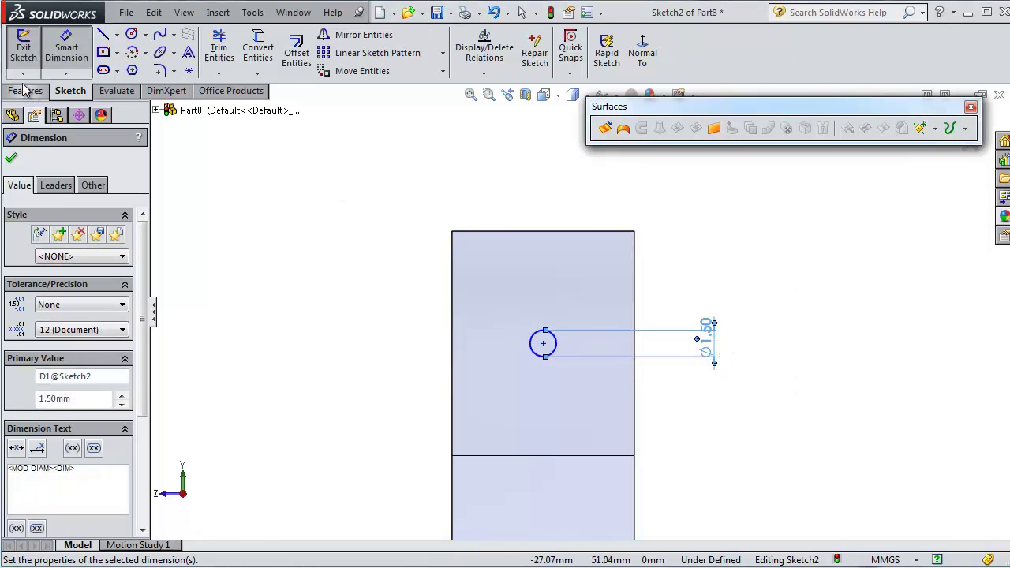
pyautogui.click(26, 91)
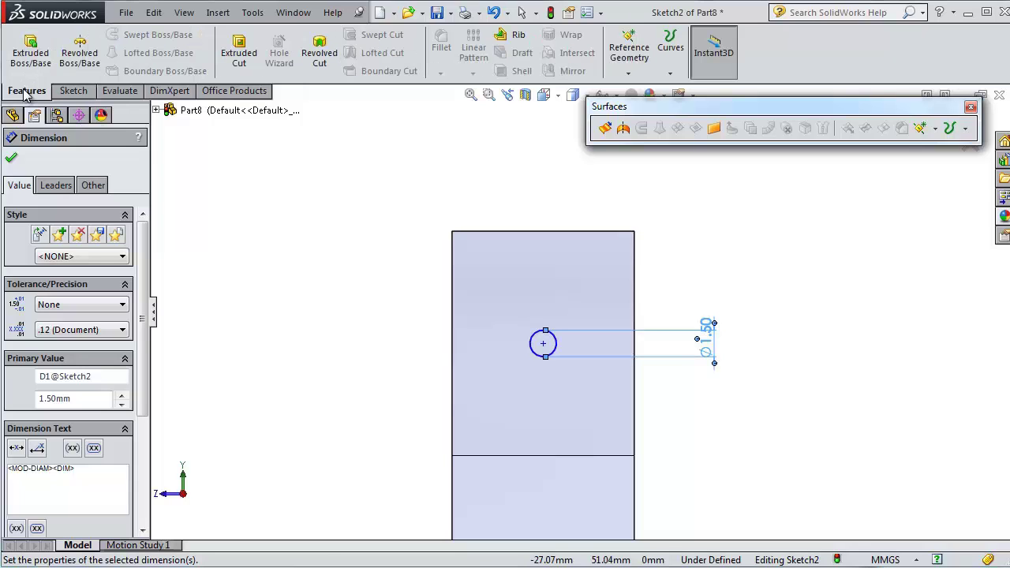
# Step: Cut the 1.5 mm circle Through All to make a hole in the strip
pyautogui.click(239, 53)
pyautogui.click(66, 251)
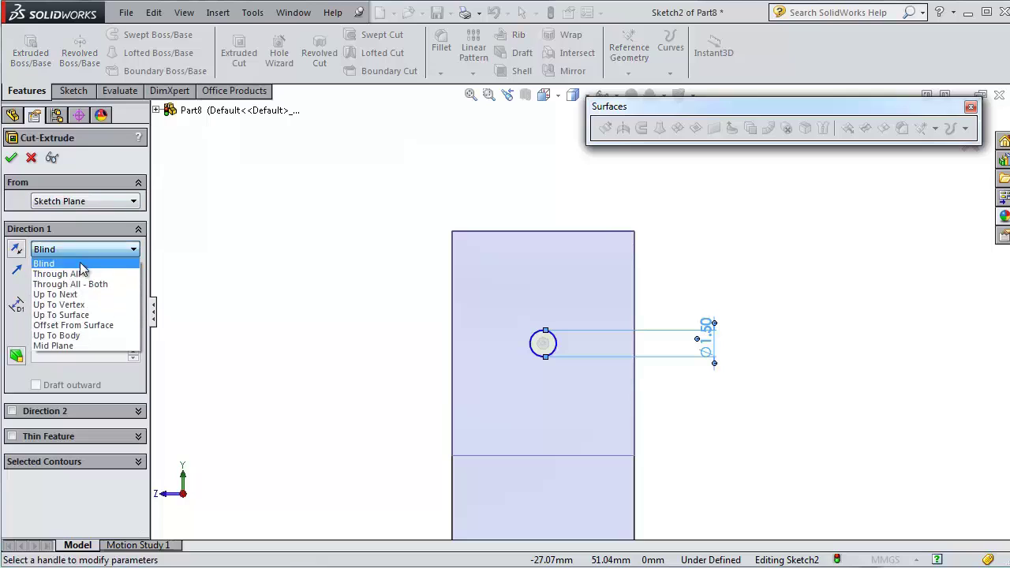
pyautogui.click(82, 277)
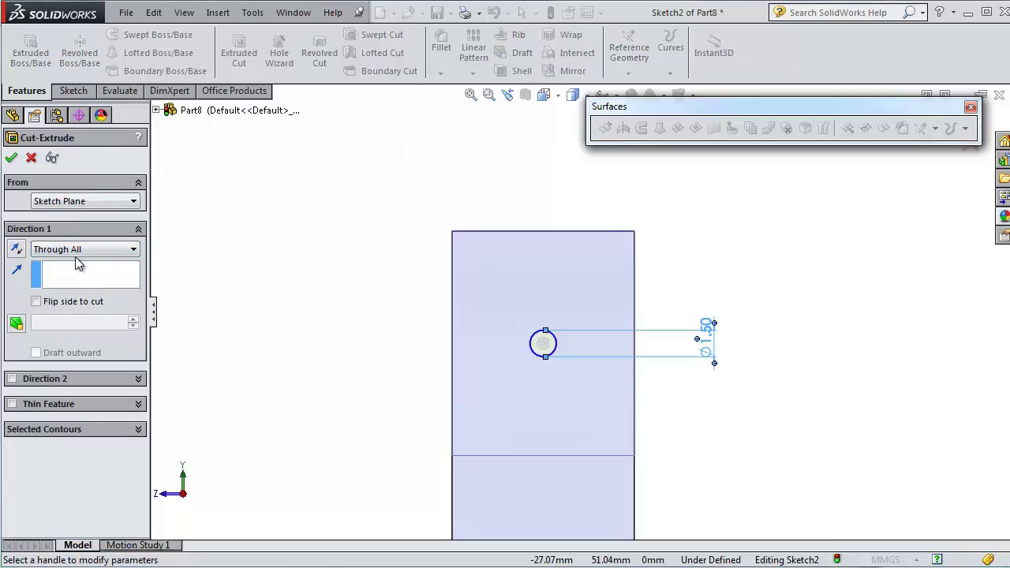
pyautogui.click(12, 159)
pyautogui.moveTo(615, 396)
pyautogui.mouseDown(button='middle')
pyautogui.moveTo(639, 397)
pyautogui.moveTo(650, 418)
pyautogui.moveTo(624, 429)
pyautogui.mouseUp(button='middle')
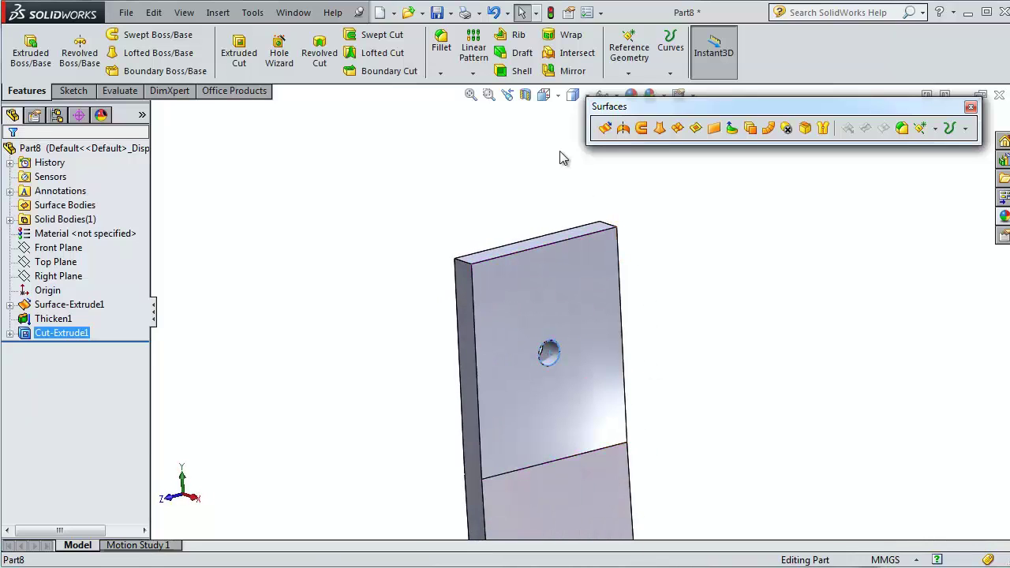
# Step: Save the part as Part8 in the wrench folder
pyautogui.click(435, 12)
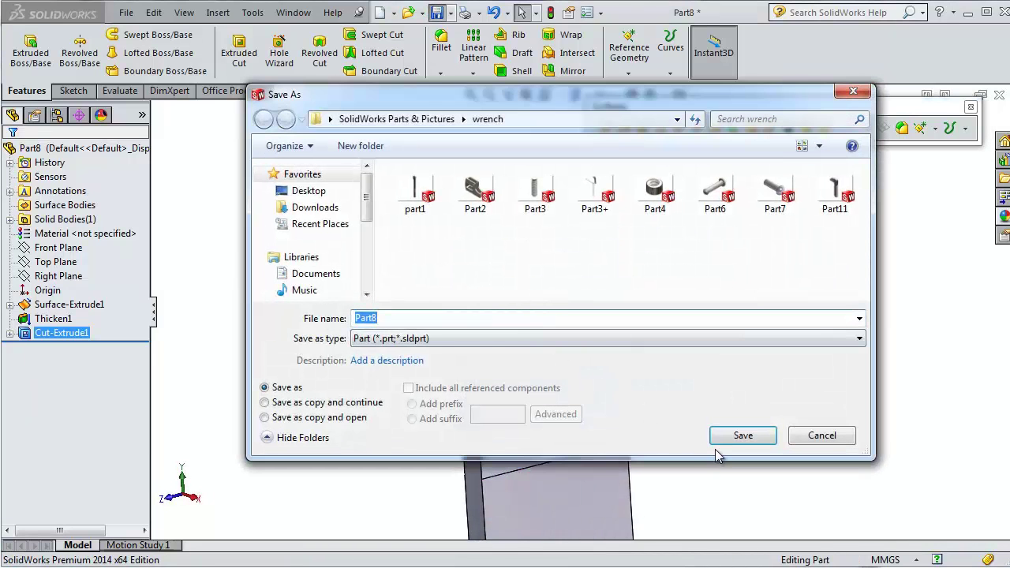
pyautogui.click(739, 439)
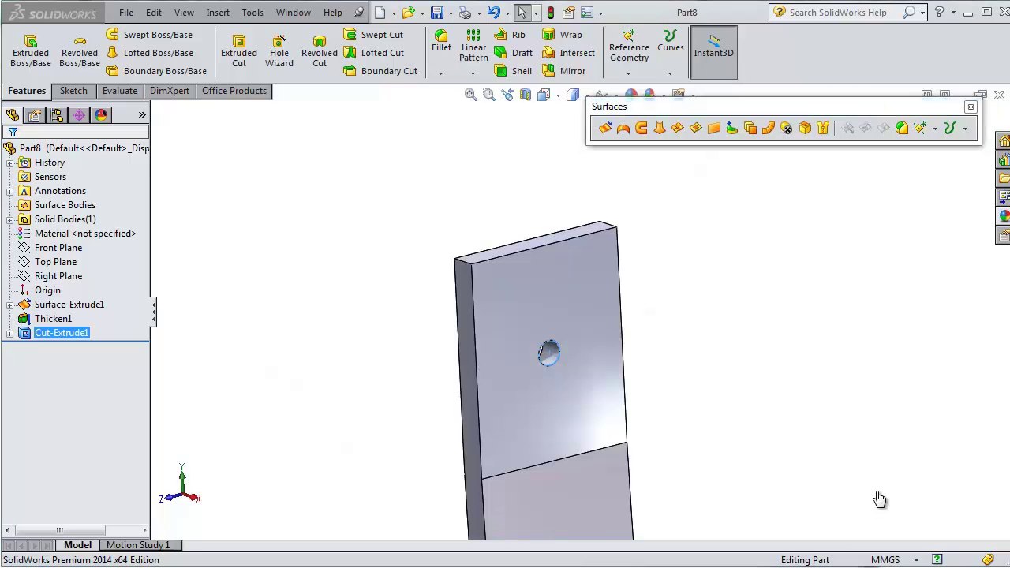
# Step: Create a new part and start a sketch on the Right Plane
pyautogui.click(379, 12)
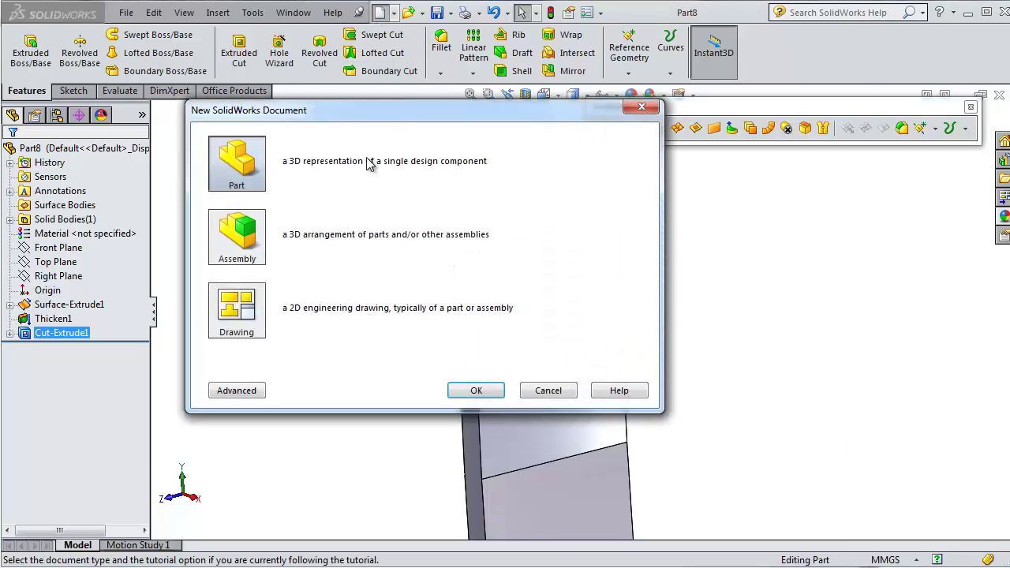
pyautogui.click(476, 390)
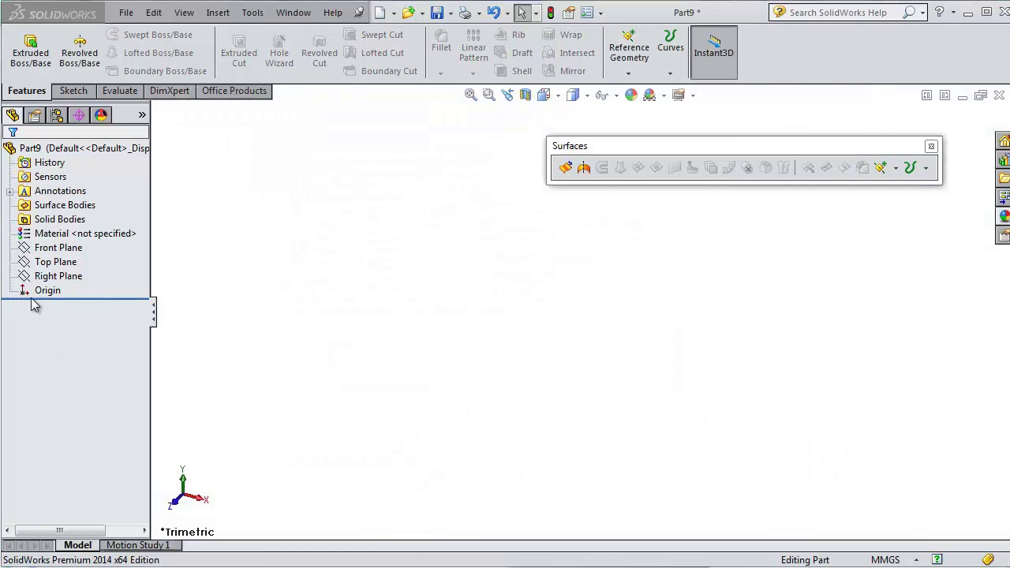
pyautogui.click(55, 262)
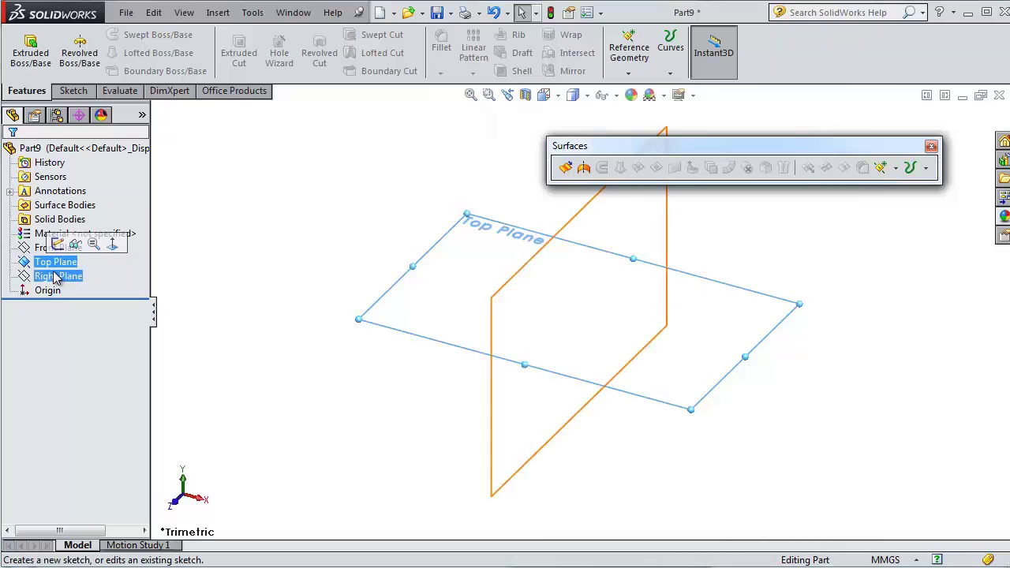
pyautogui.click(55, 276)
pyautogui.click(59, 254)
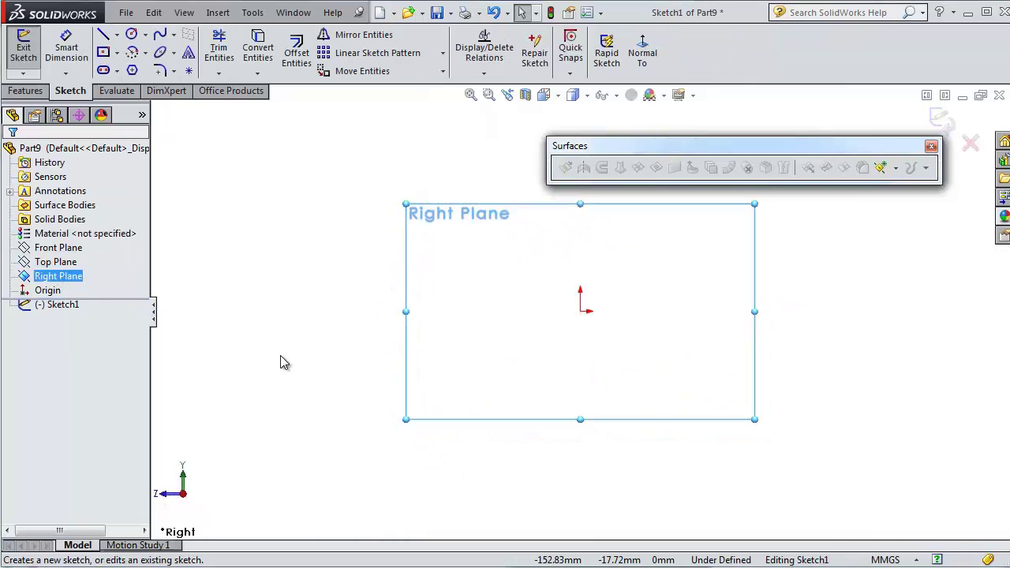
# Step: Draw a long slanted line from the origin with a short vertical line above it
pyautogui.click(104, 36)
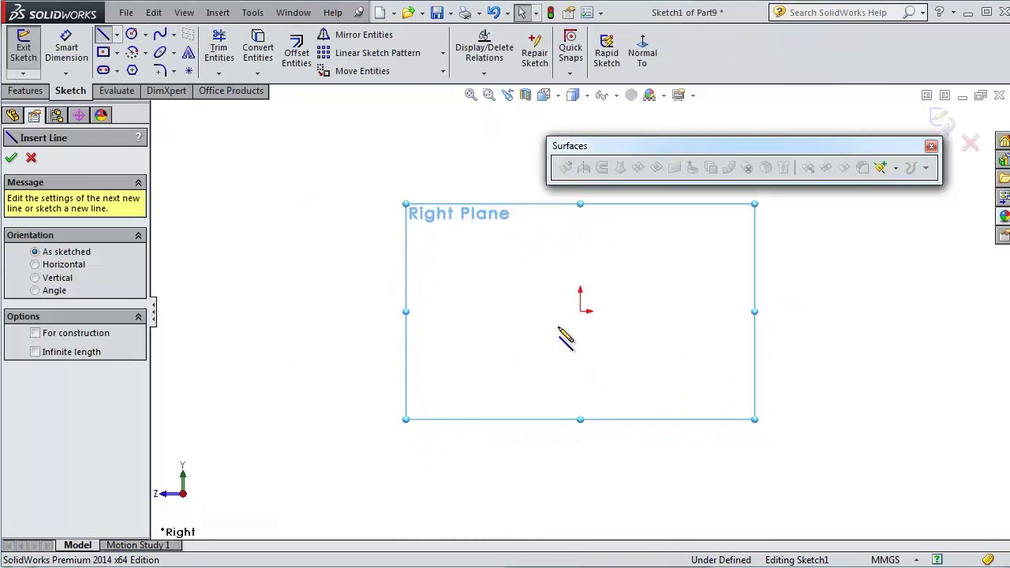
pyautogui.click(581, 311)
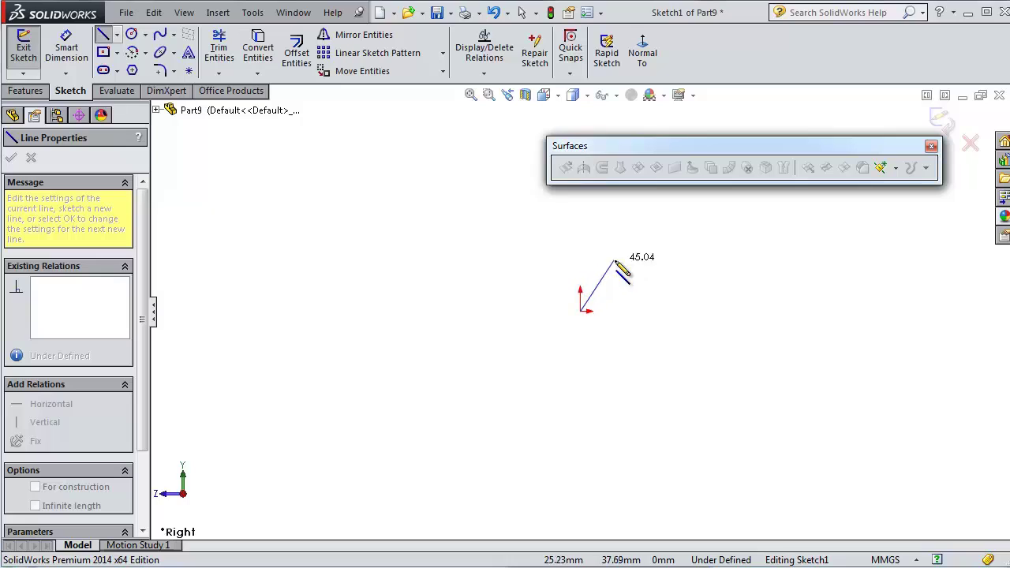
pyautogui.click(598, 217)
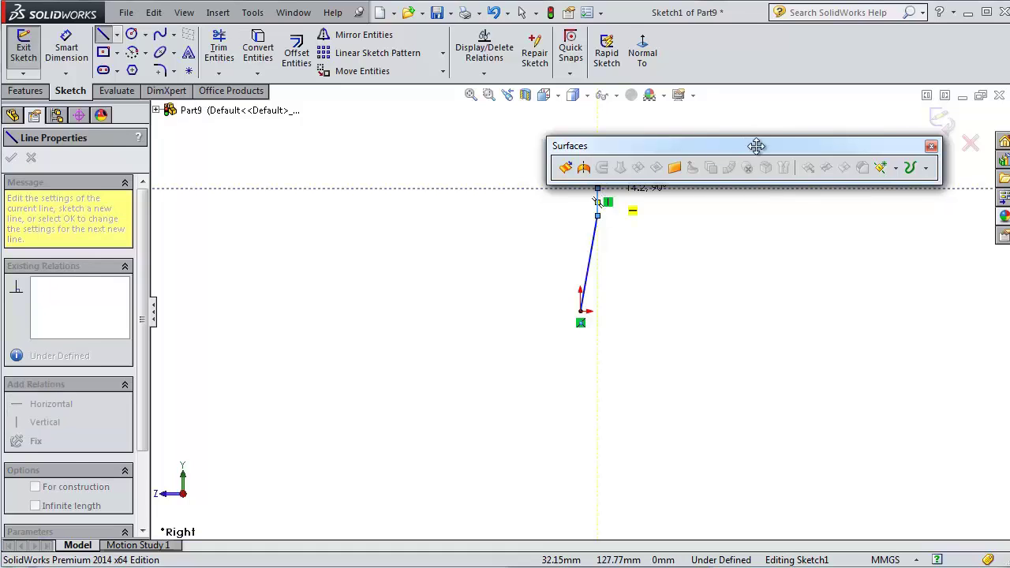
pyautogui.moveTo(747, 149)
pyautogui.mouseDown()
pyautogui.moveTo(770, 71)
pyautogui.moveTo(760, 482)
pyautogui.mouseUp()
pyautogui.scroll(-2, 683, 332)
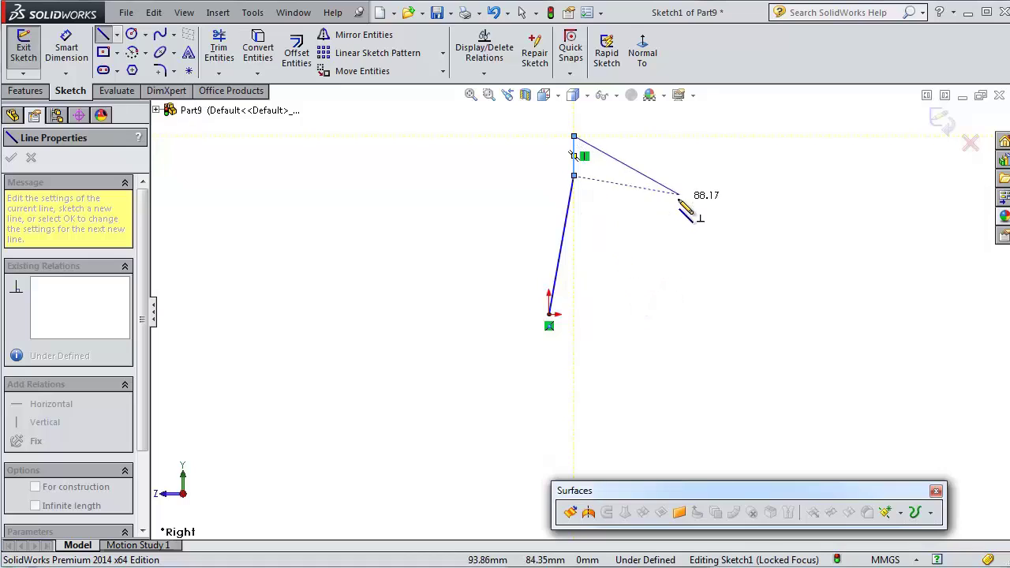
pyautogui.press('Escape')
# Step: Dimension the slanted line to 38.4 mm and the short vertical line to 12.7 mm
pyautogui.click(66, 49)
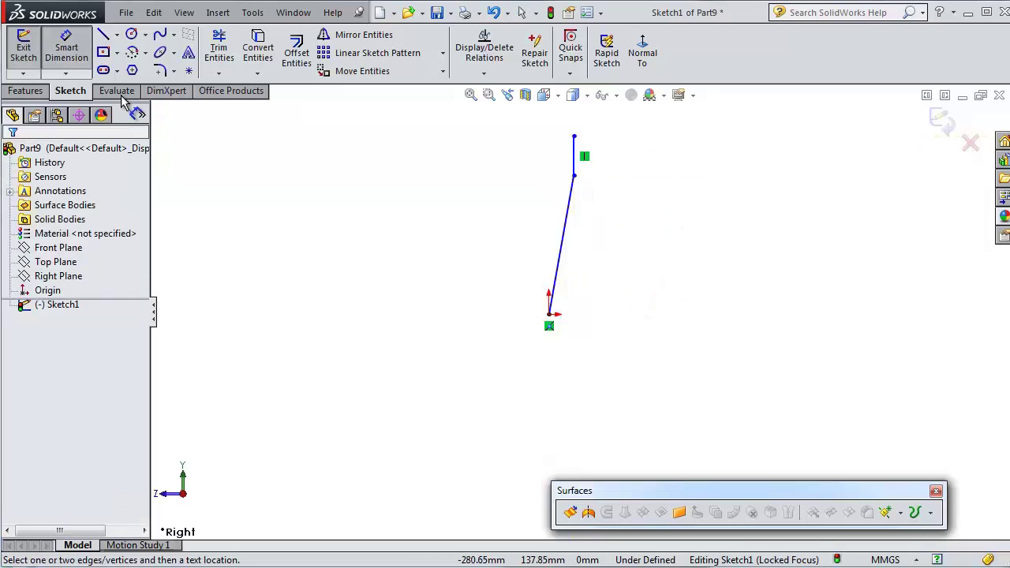
pyautogui.click(575, 247)
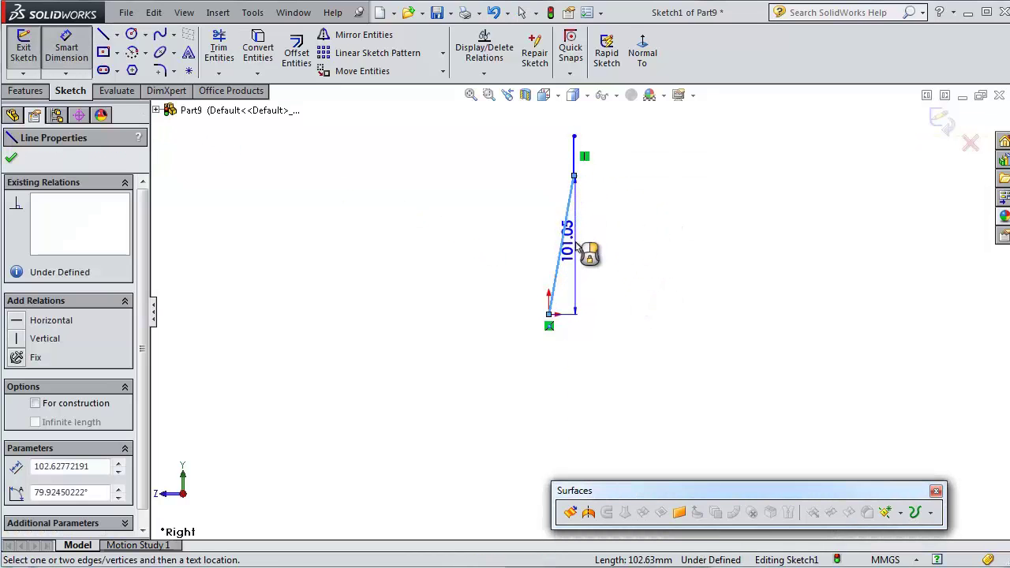
pyautogui.click(576, 247)
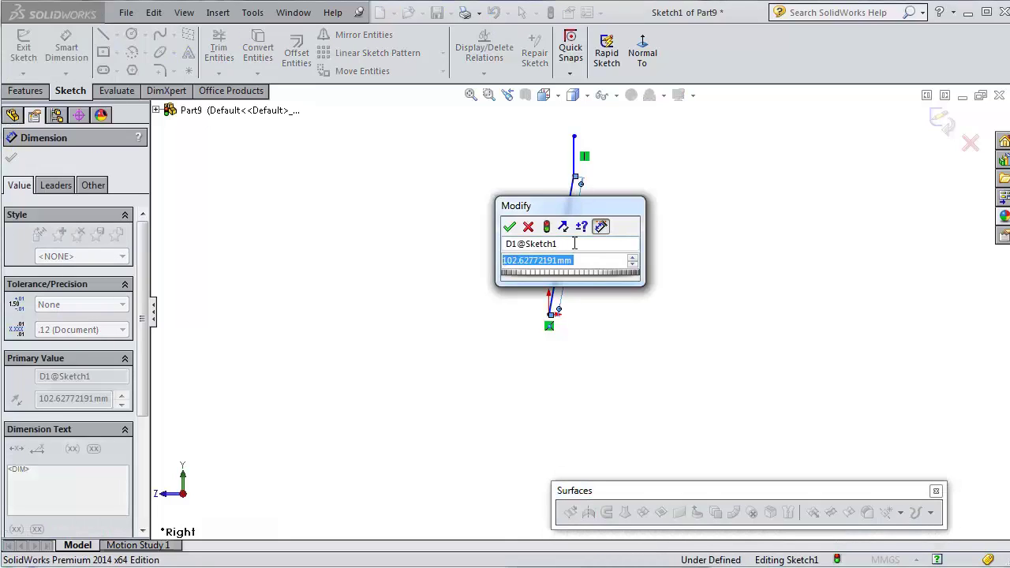
pyautogui.write('38')
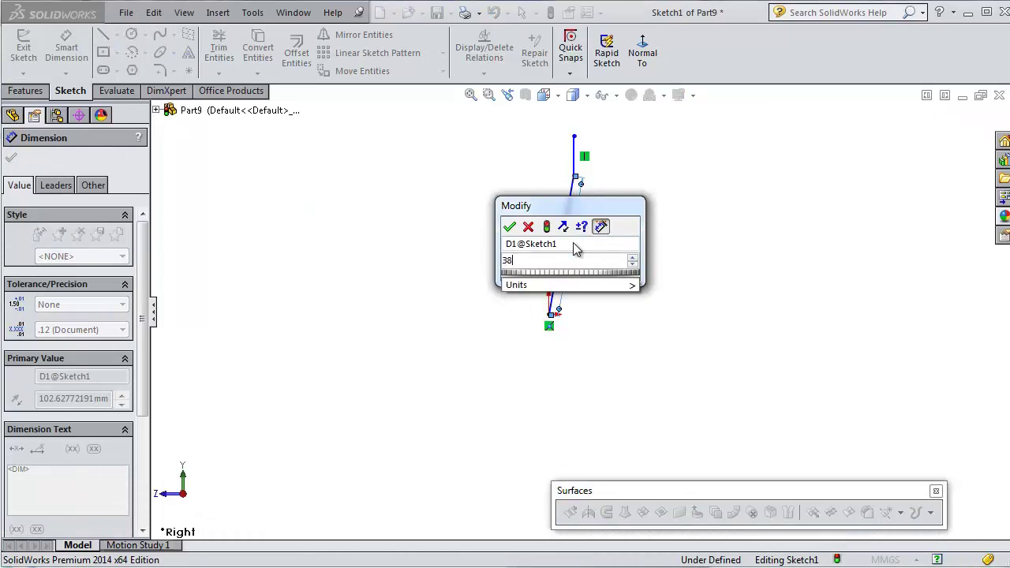
pyautogui.write('.4')
pyautogui.press('Return')
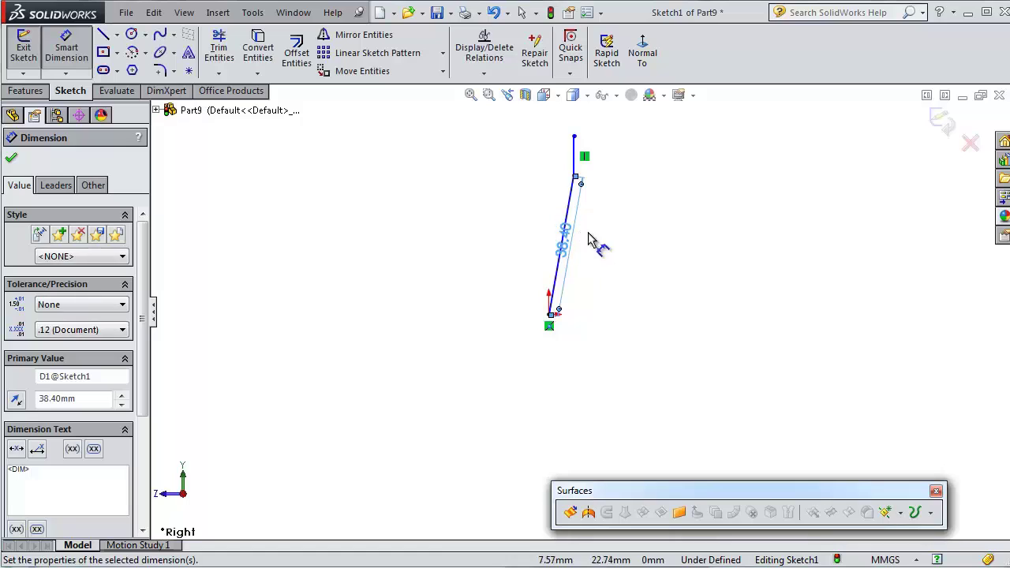
pyautogui.click(579, 156)
pyautogui.click(571, 160)
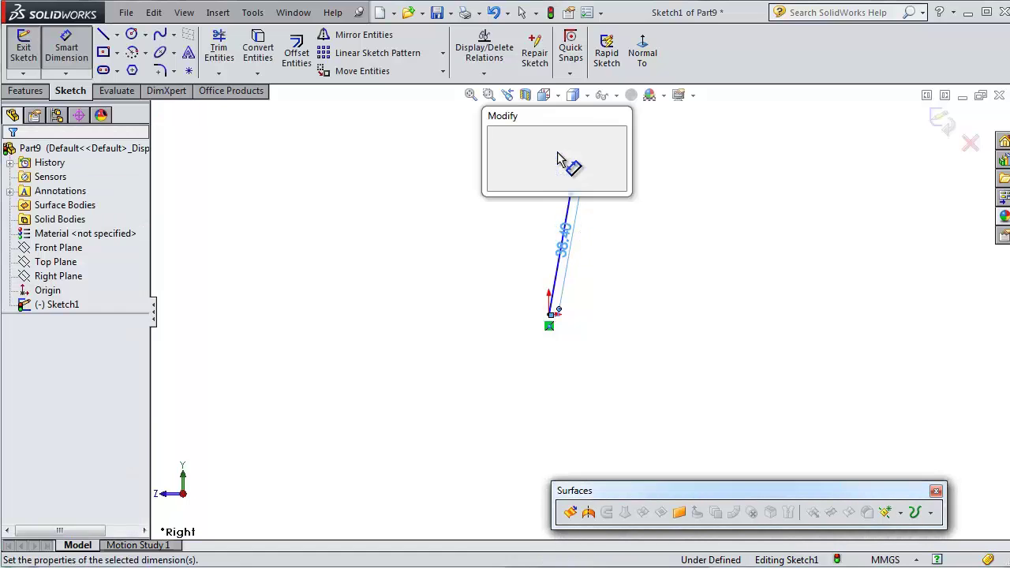
pyautogui.write('12.7')
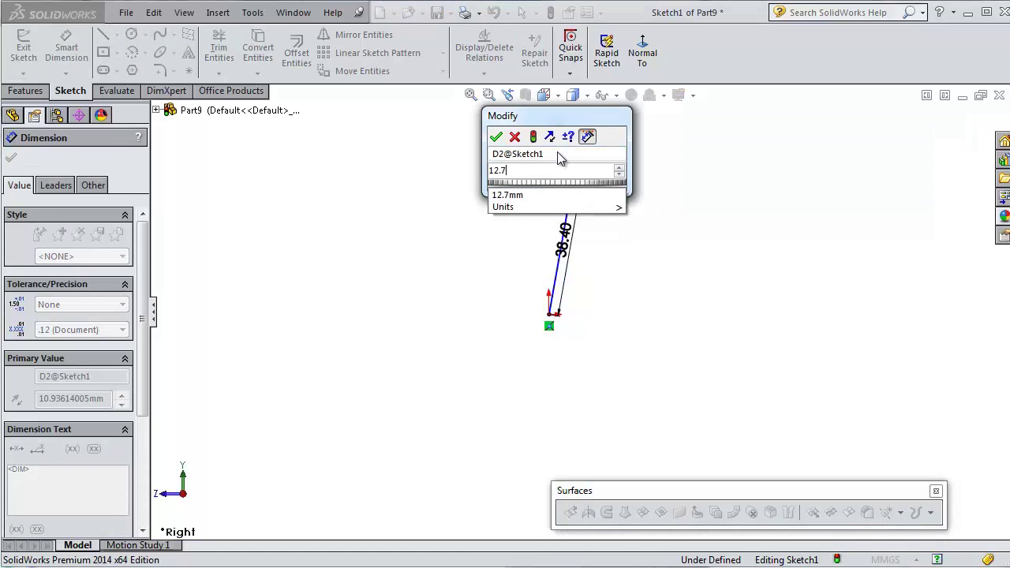
pyautogui.press('Return')
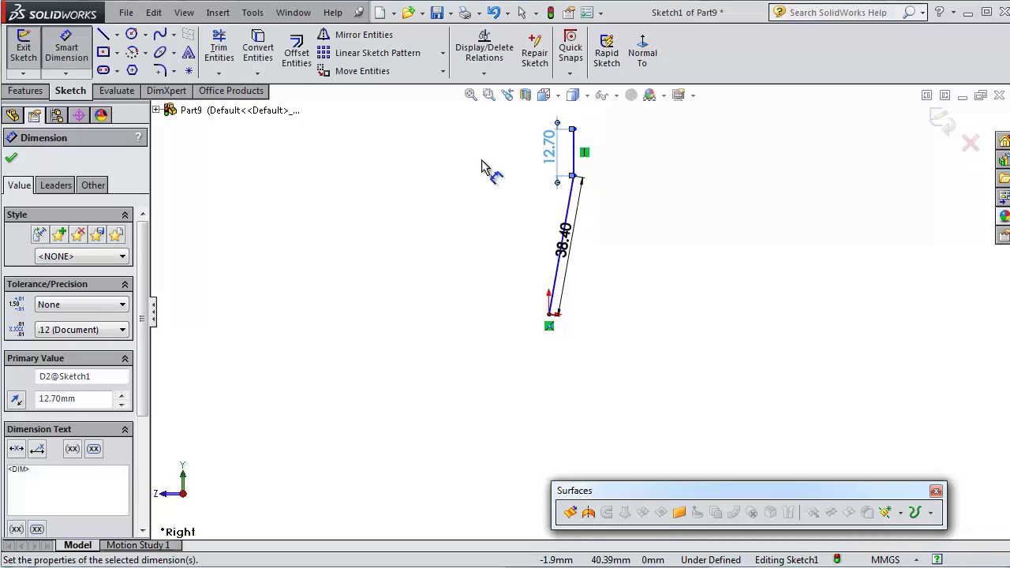
# Step: Draw a vertical centerline from the slanted line's lower endpoint
pyautogui.click(117, 35)
pyautogui.click(162, 68)
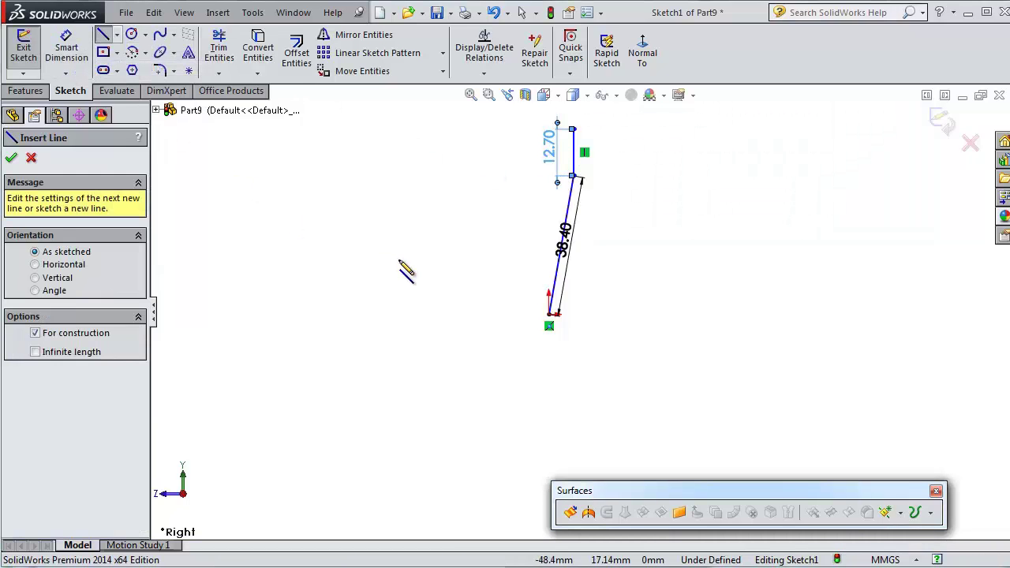
pyautogui.scroll(-2, 525, 320)
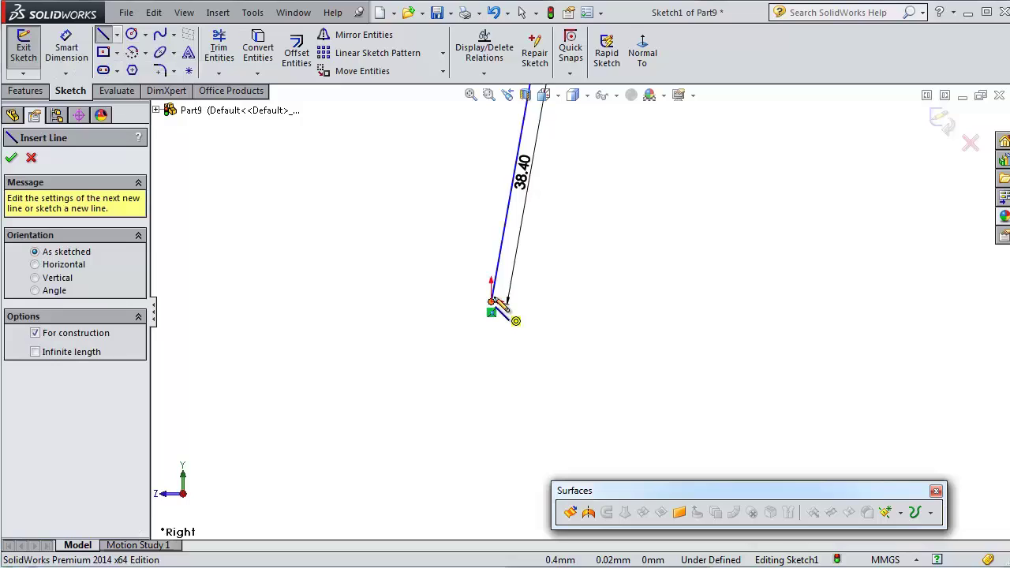
pyautogui.click(493, 302)
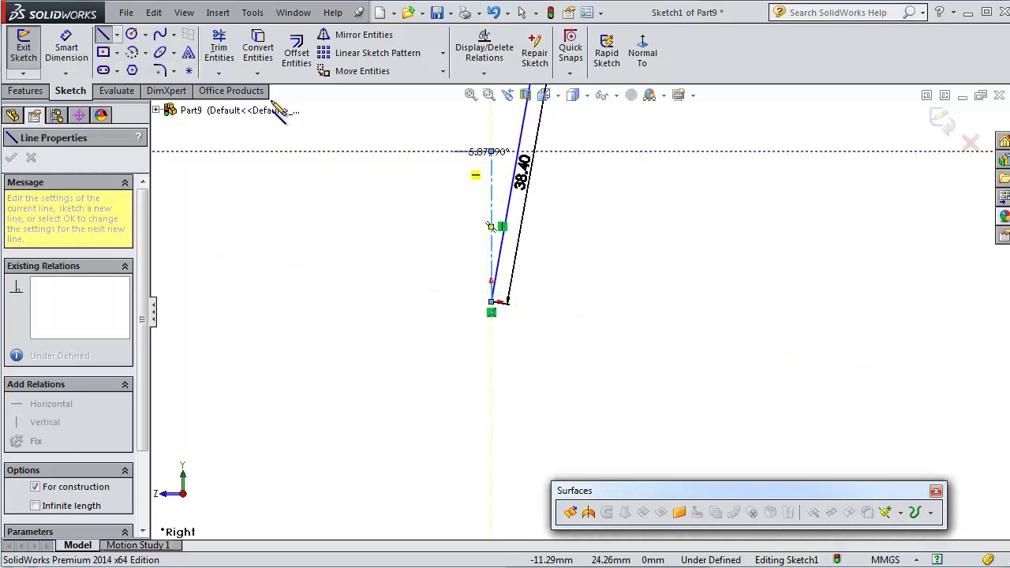
# Step: Set the slanted line at 12° from the vertical centerline
pyautogui.click(67, 52)
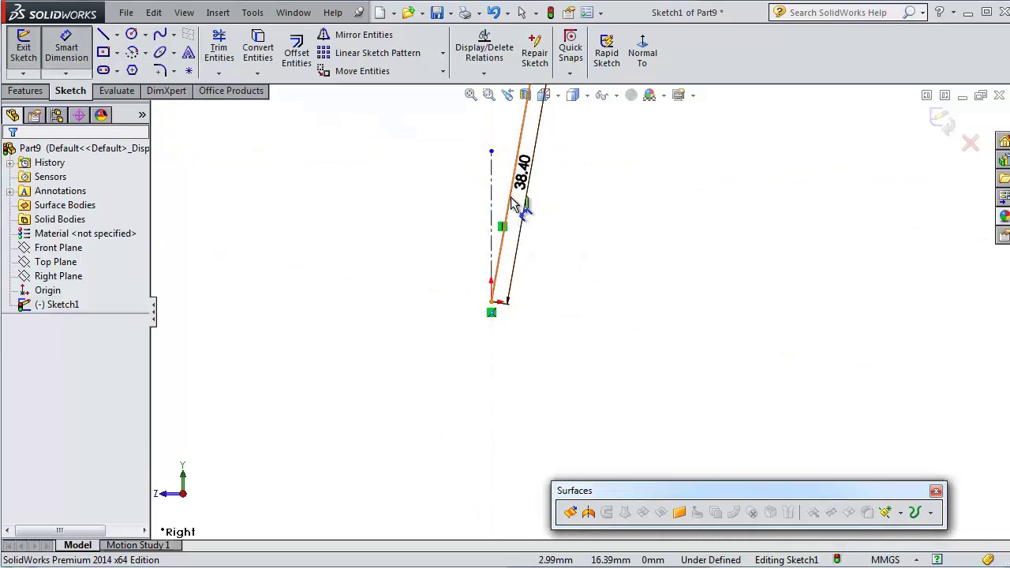
pyautogui.click(512, 202)
pyautogui.click(512, 193)
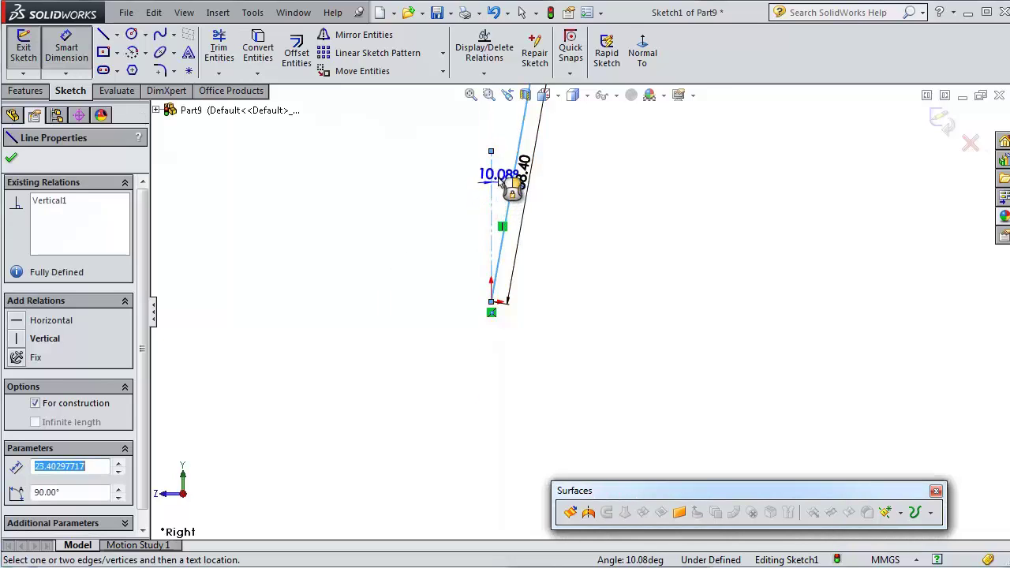
pyautogui.click(502, 167)
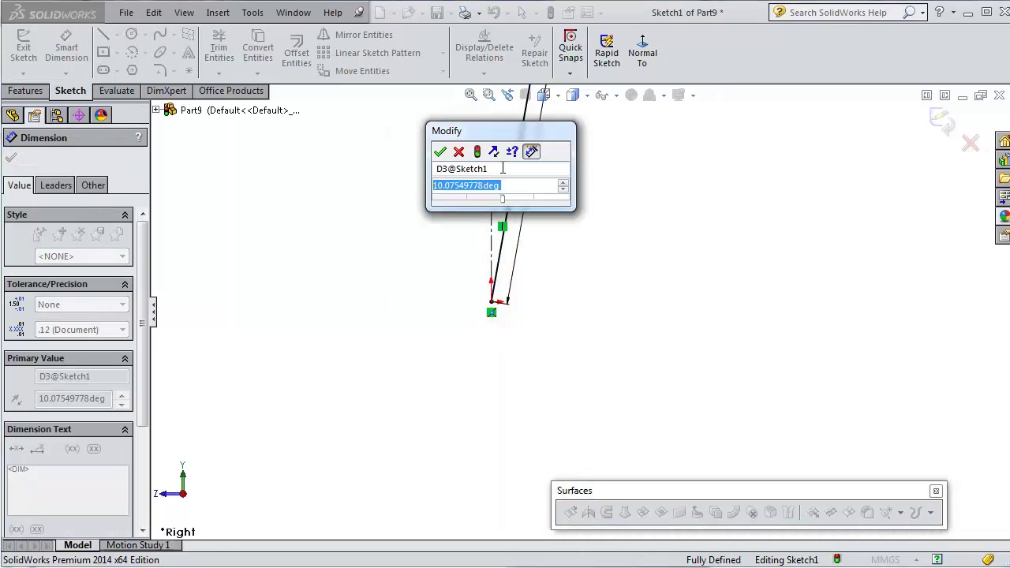
pyautogui.write('12')
pyautogui.press('Return')
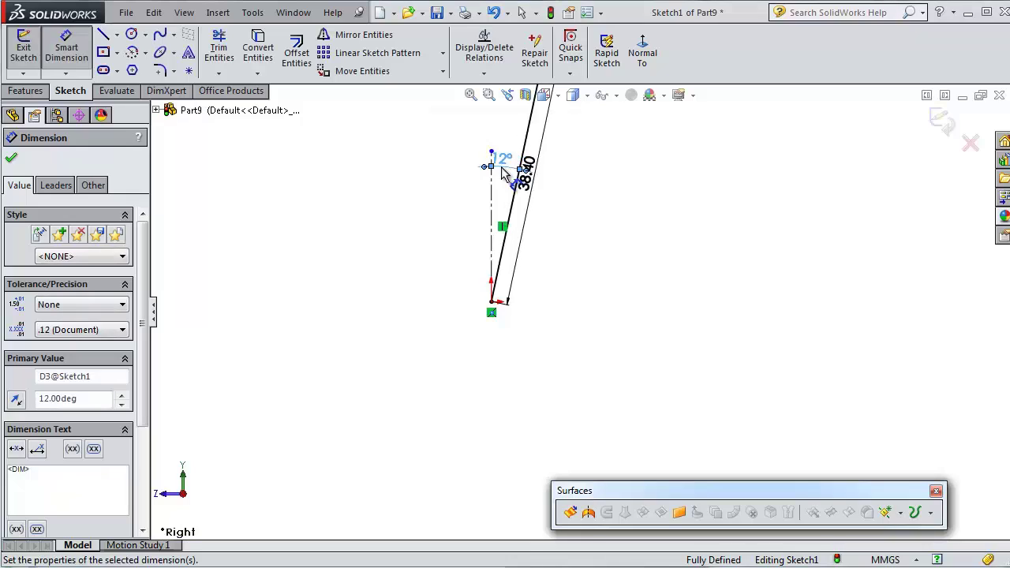
pyautogui.hotkey('ctrl', 'Down')
pyautogui.hotkey('ctrl', 'Down')
pyautogui.hotkey('ctrl', 'Down')
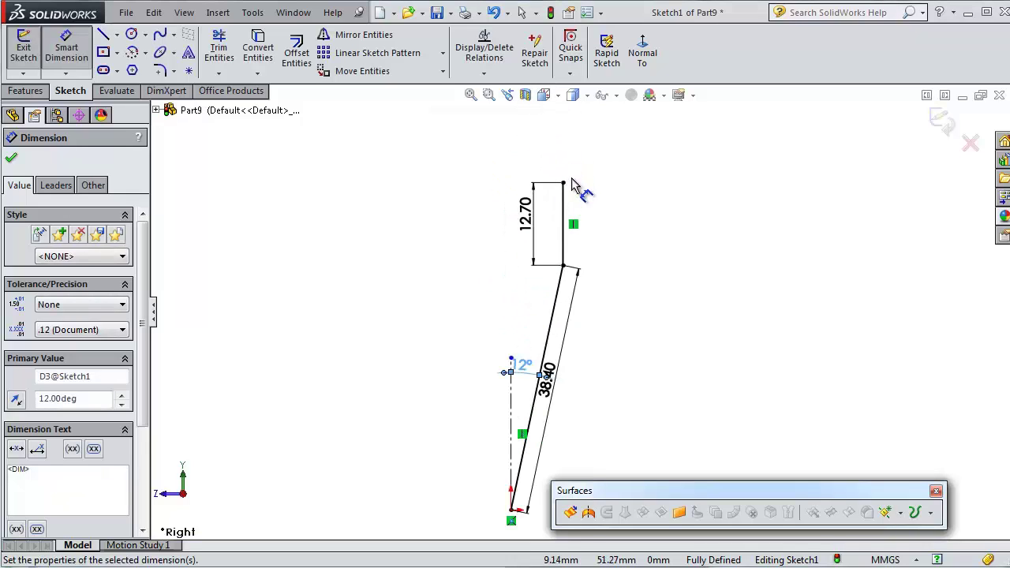
pyautogui.click(12, 161)
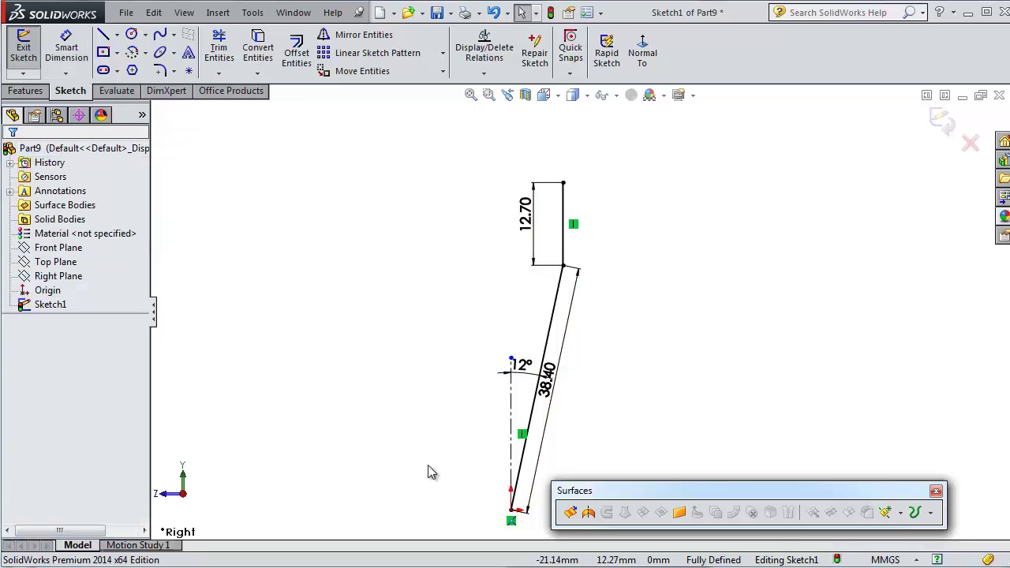
# Step: Extrude the bent profile as a surface 10.30 mm deep
pyautogui.click(570, 513)
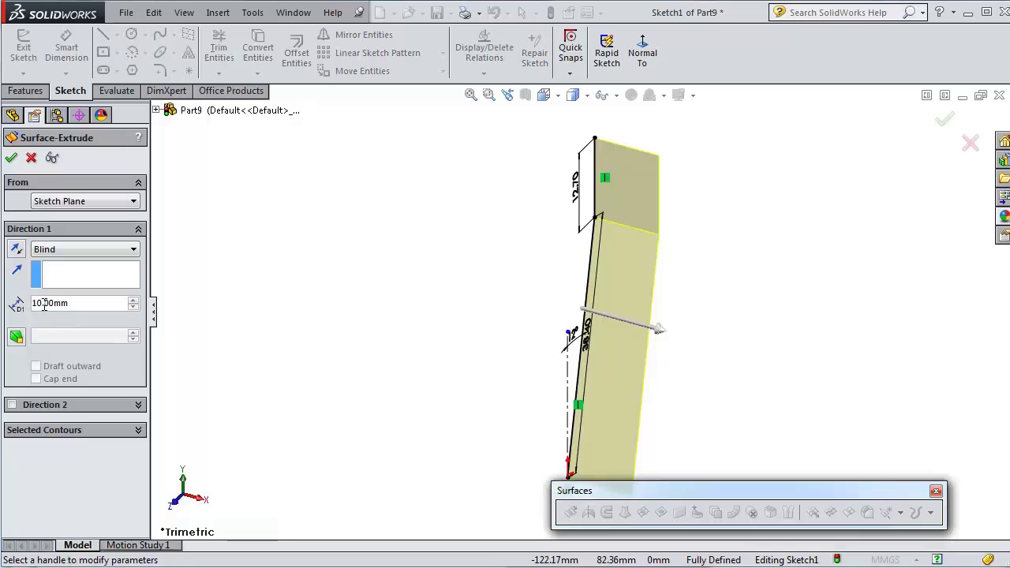
pyautogui.moveTo(44, 305); pyautogui.dragTo(100, 308)
pyautogui.write('3')
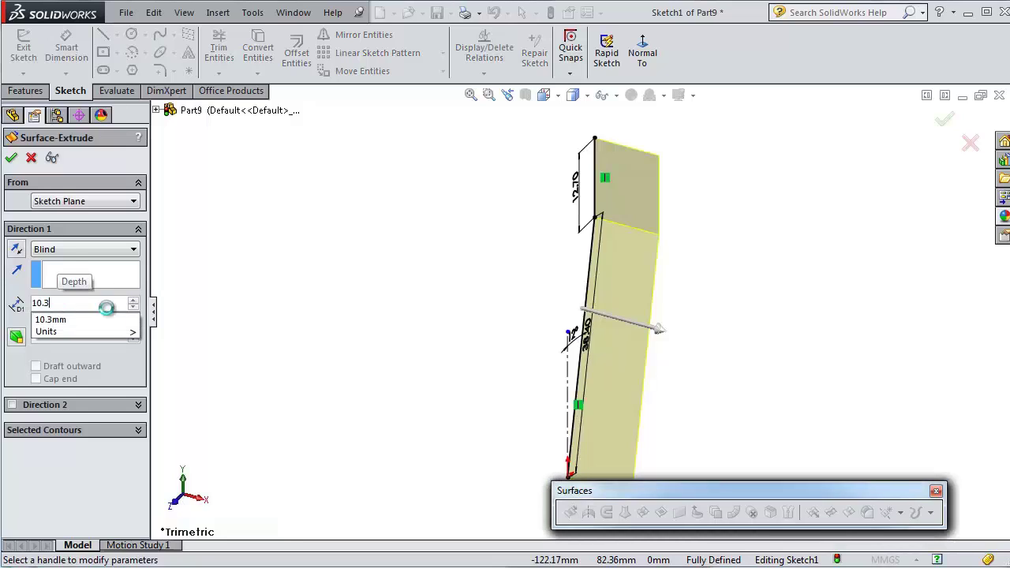
pyautogui.press('Return')
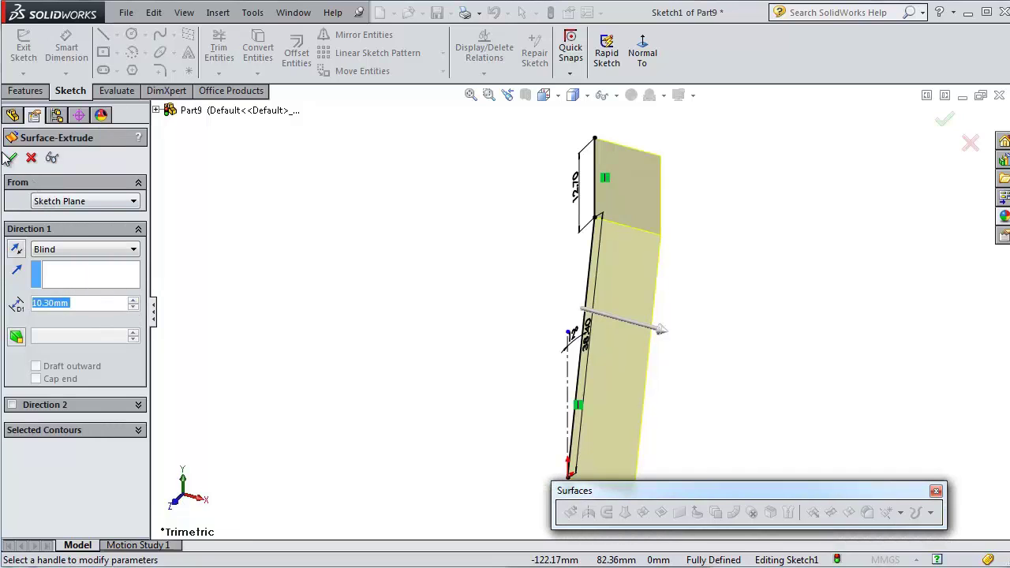
pyautogui.click(12, 159)
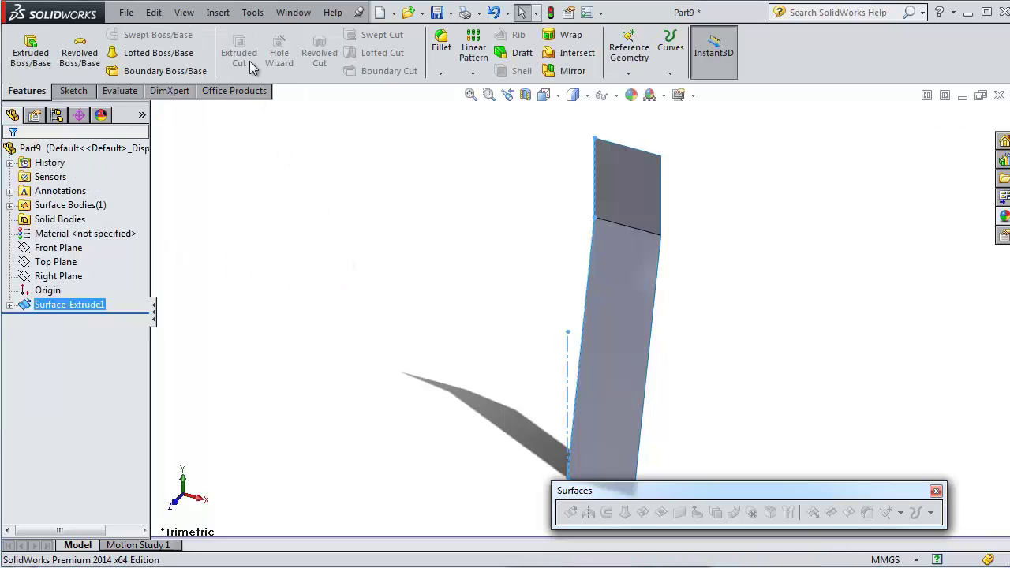
# Step: Thicken the surface into a 0.80 mm solid and select the strip's upper face
pyautogui.click(222, 19)
pyautogui.moveTo(249, 34)
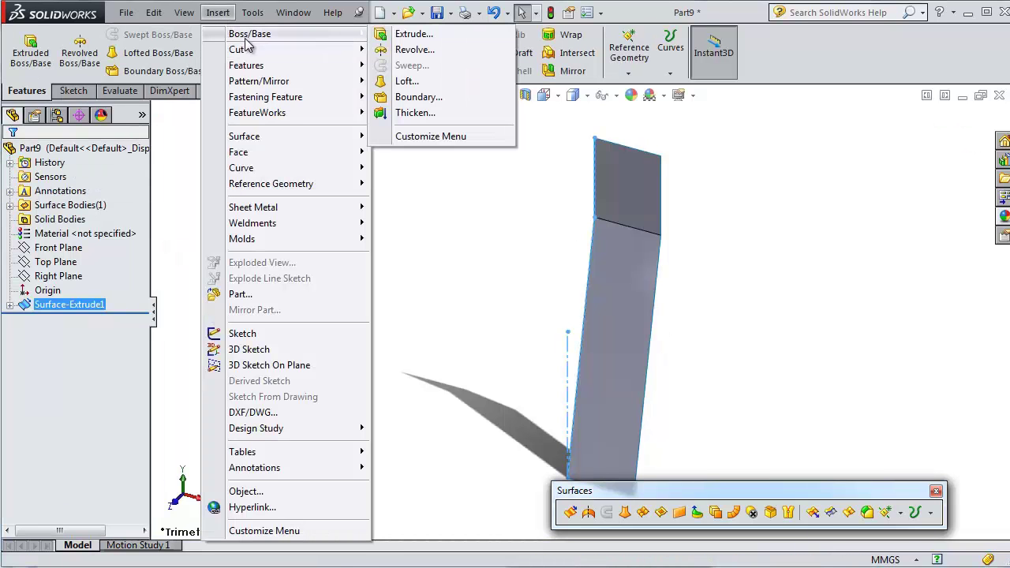
pyautogui.click(415, 112)
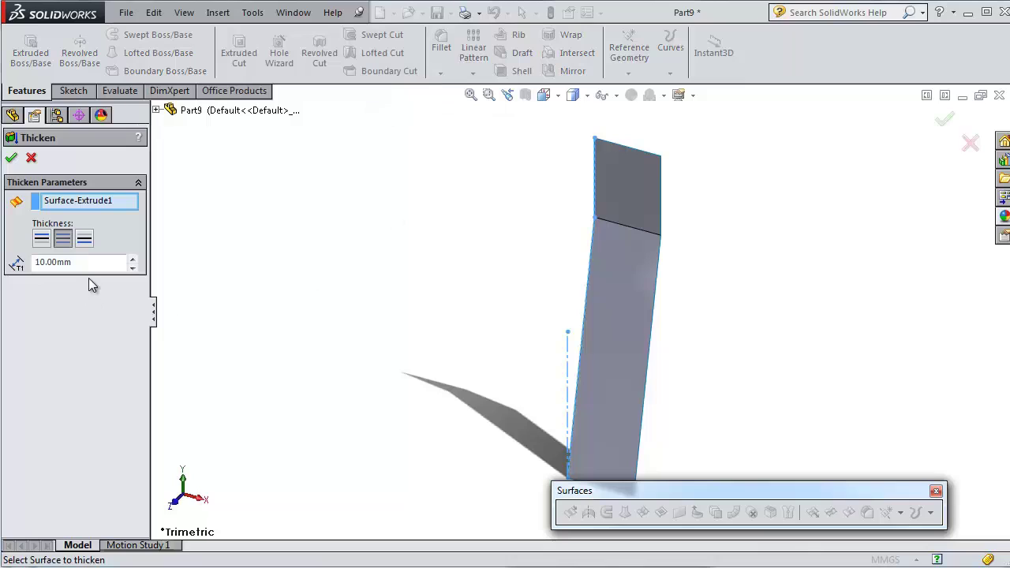
pyautogui.write('0.8')
pyautogui.press('Return')
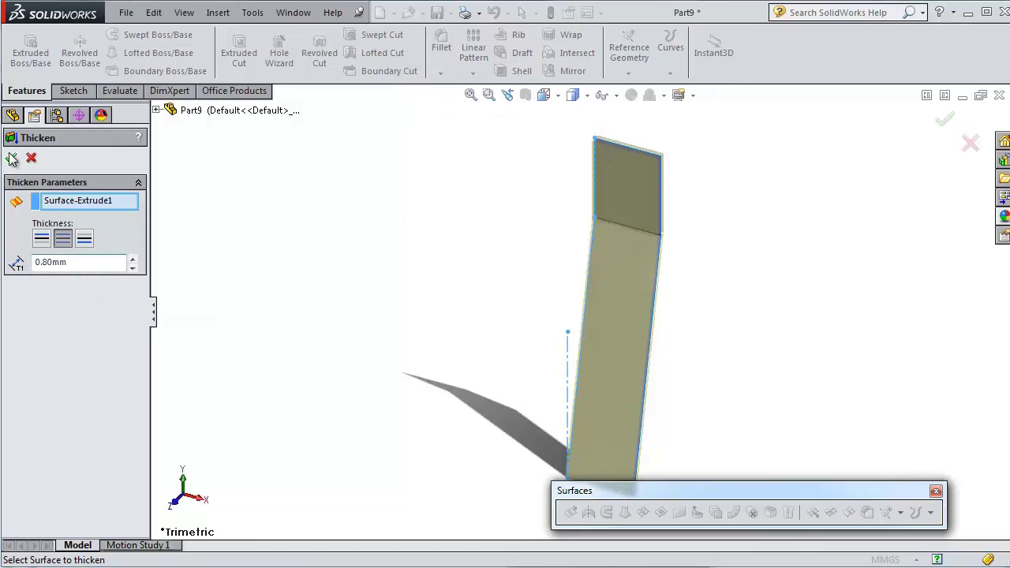
pyautogui.click(11, 157)
pyautogui.moveTo(459, 329); pyautogui.dragTo(484, 259, button='middle')
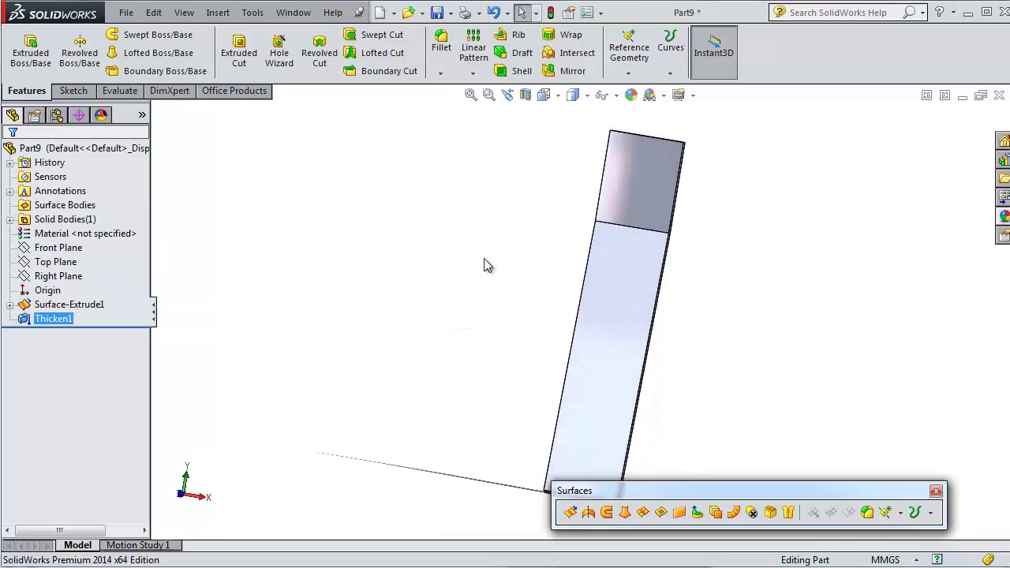
pyautogui.click(669, 175)
# Step: Start a sketch on the top face and draw a corner-to-corner diagonal centerline
pyautogui.click(805, 122)
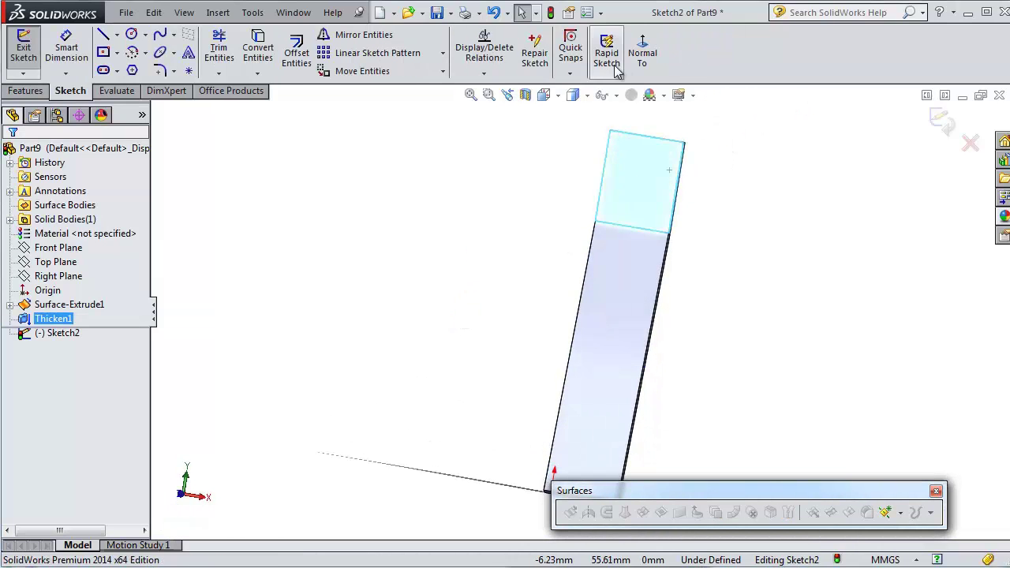
pyautogui.click(642, 57)
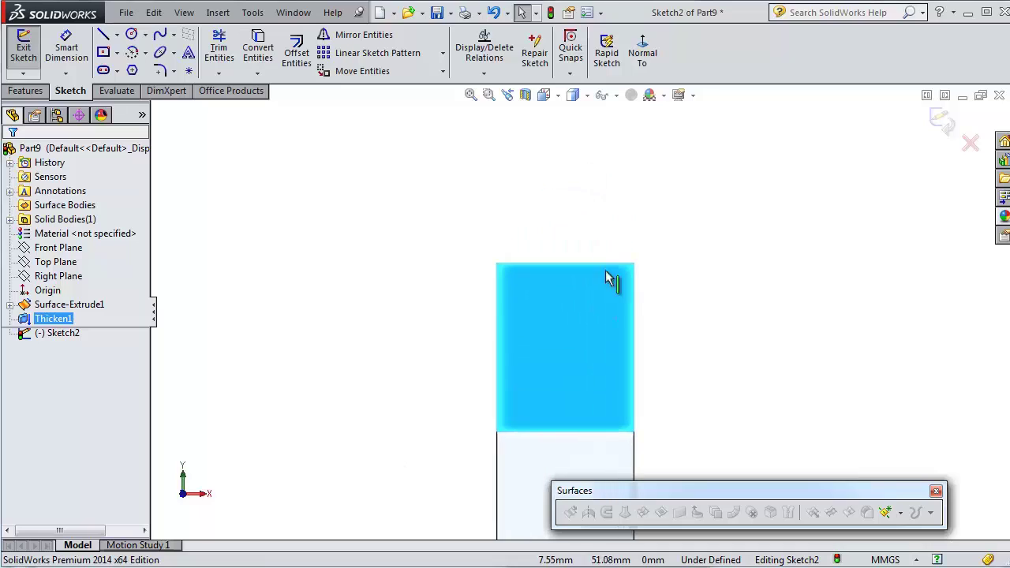
pyautogui.scroll(-1, 649, 285)
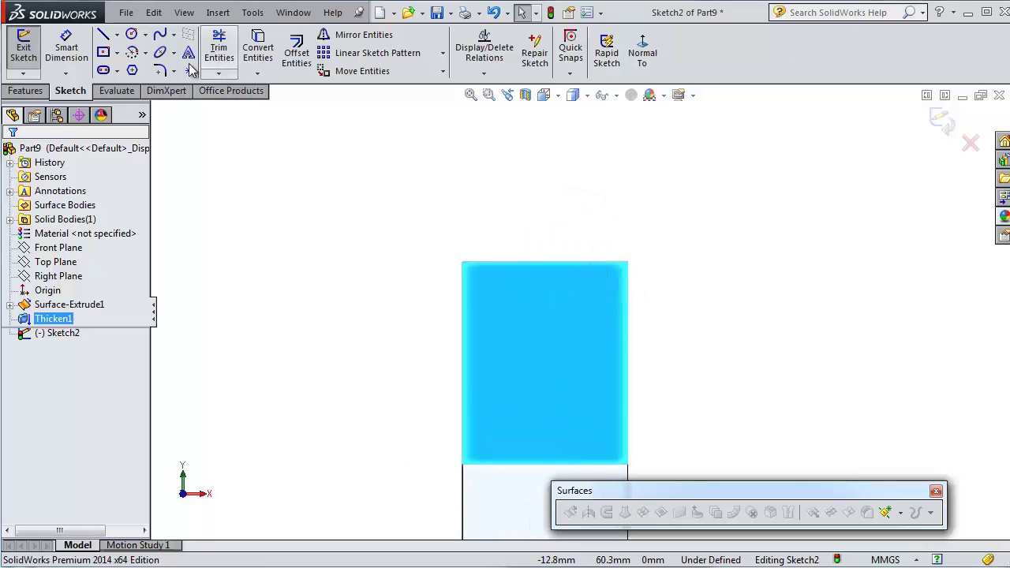
pyautogui.click(116, 34)
pyautogui.click(136, 69)
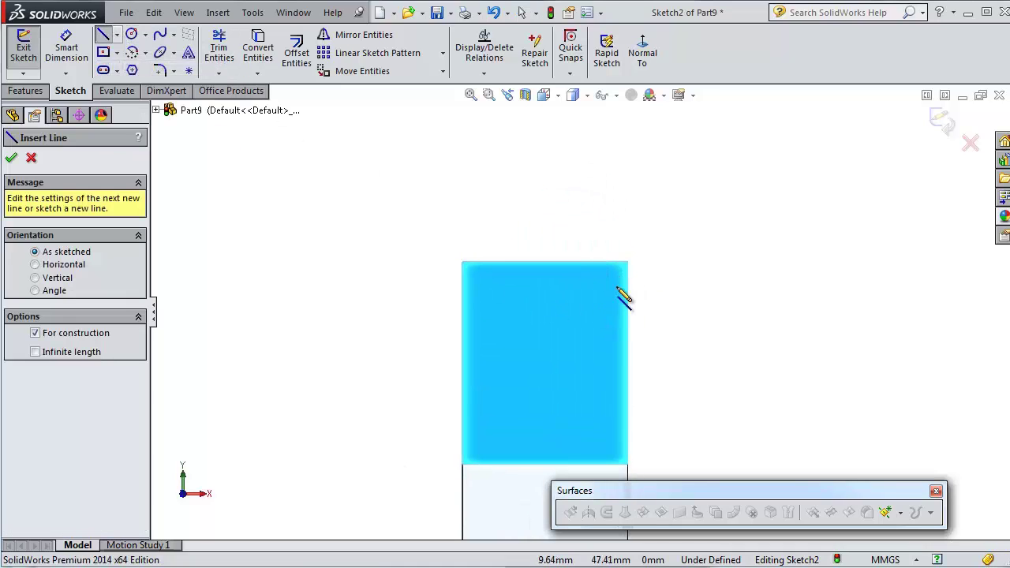
pyautogui.click(628, 263)
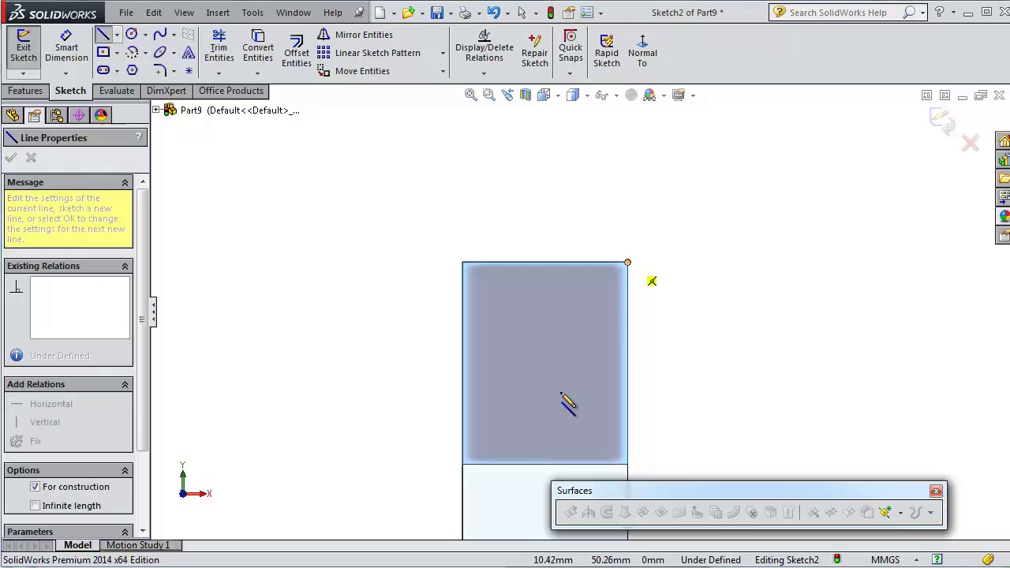
pyautogui.click(463, 465)
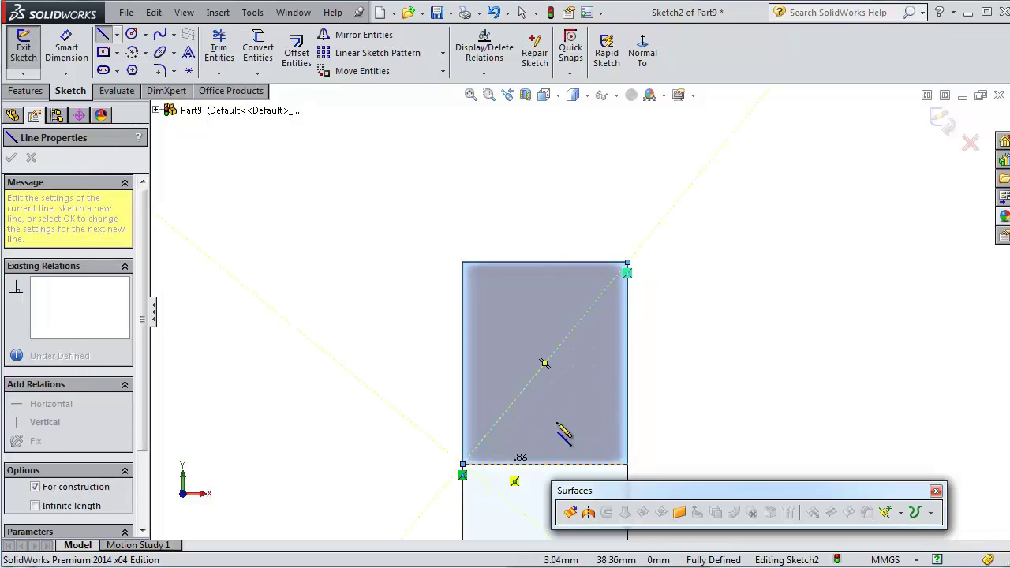
pyautogui.press('Escape')
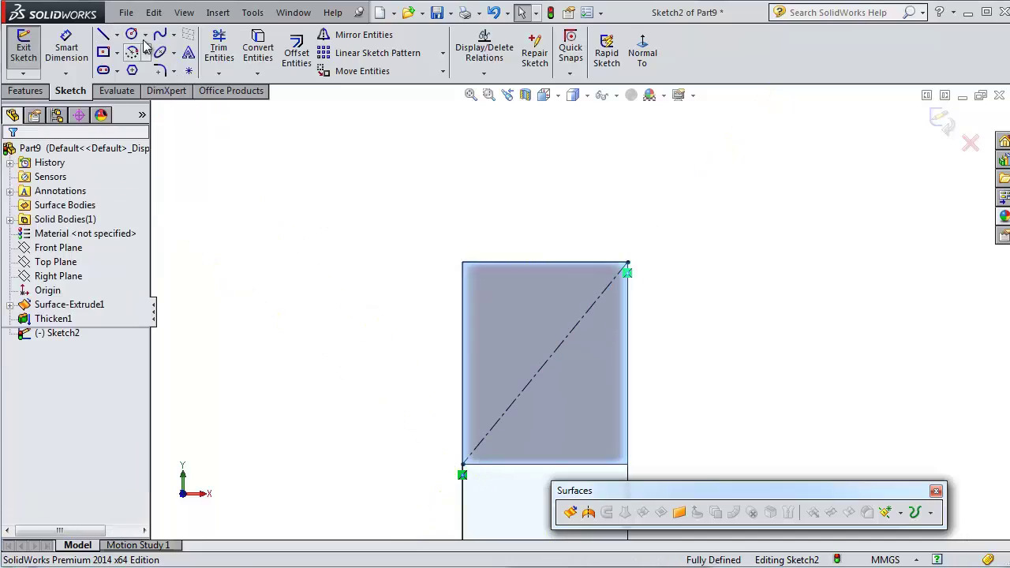
# Step: Draw a circle at the diagonal's midpoint and dimension it 1.5 mm diameter
pyautogui.click(131, 36)
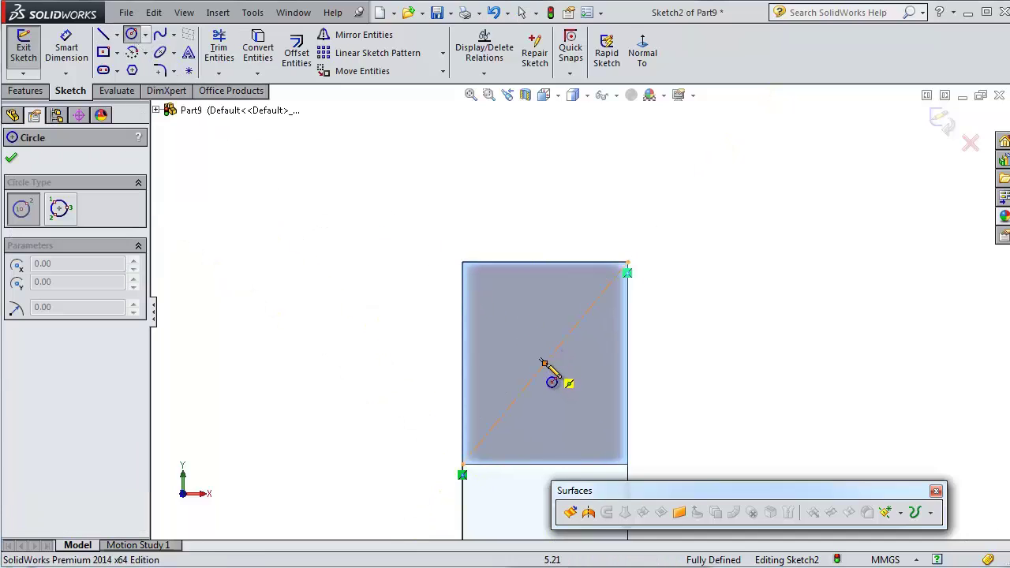
pyautogui.click(545, 364)
pyautogui.click(553, 361)
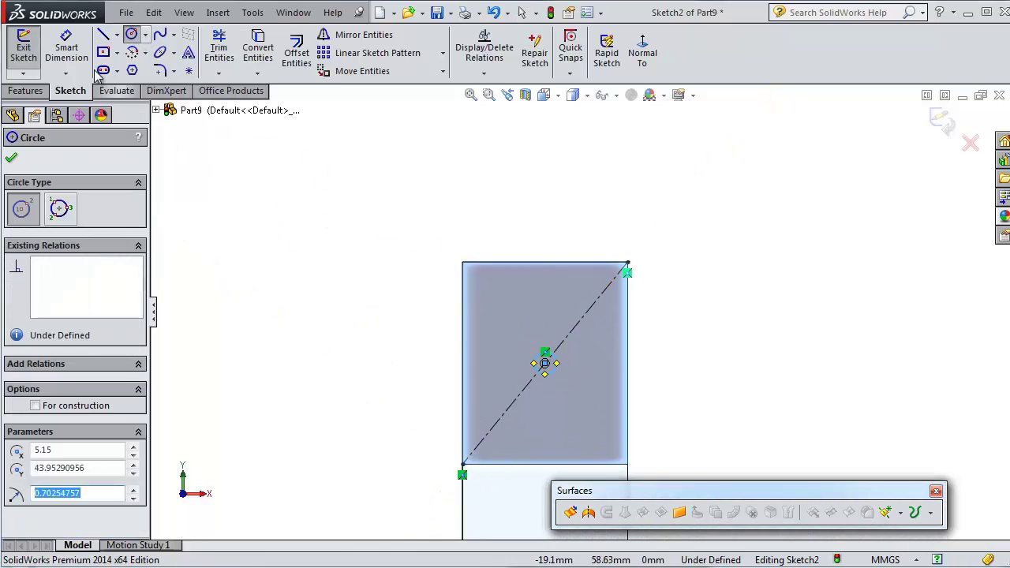
pyautogui.click(66, 47)
pyautogui.click(539, 363)
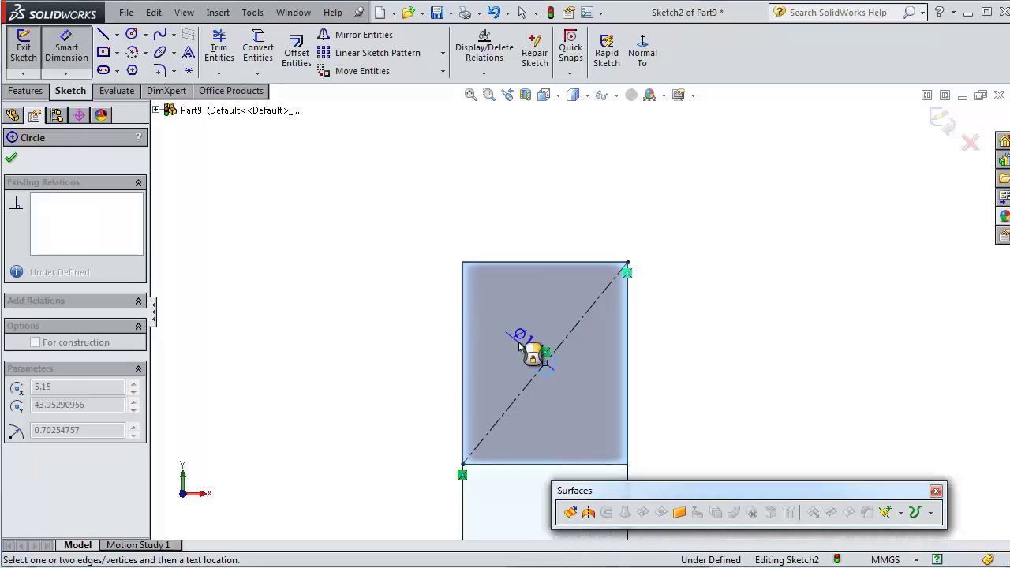
pyautogui.click(542, 351)
pyautogui.write('1')
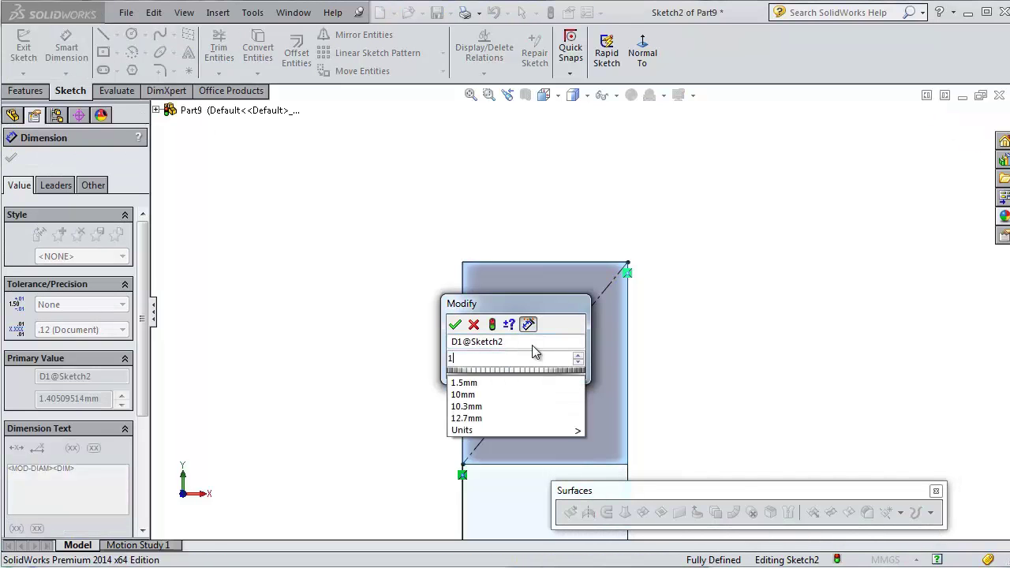
pyautogui.write('.5')
pyautogui.press('Return')
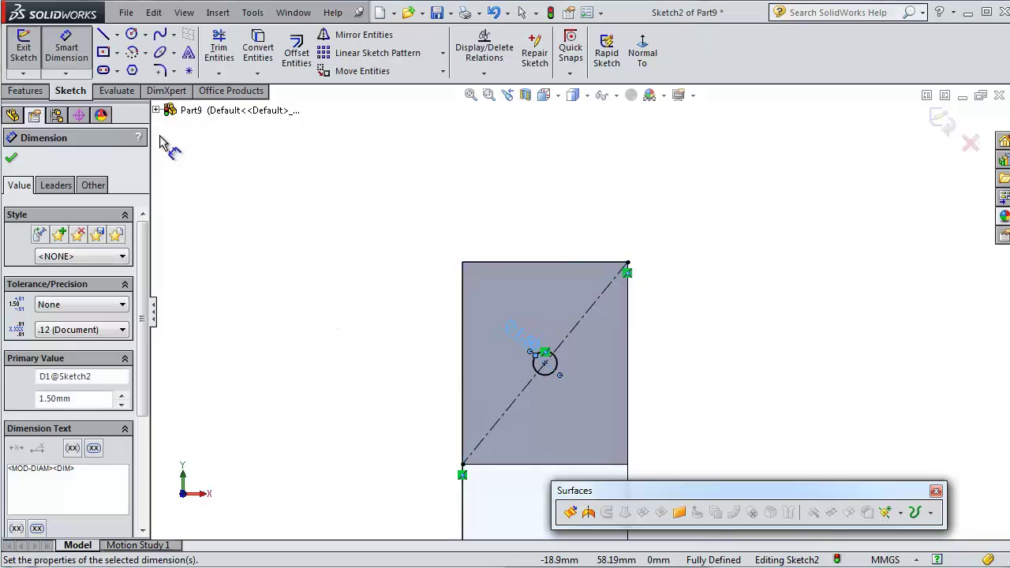
pyautogui.click(25, 91)
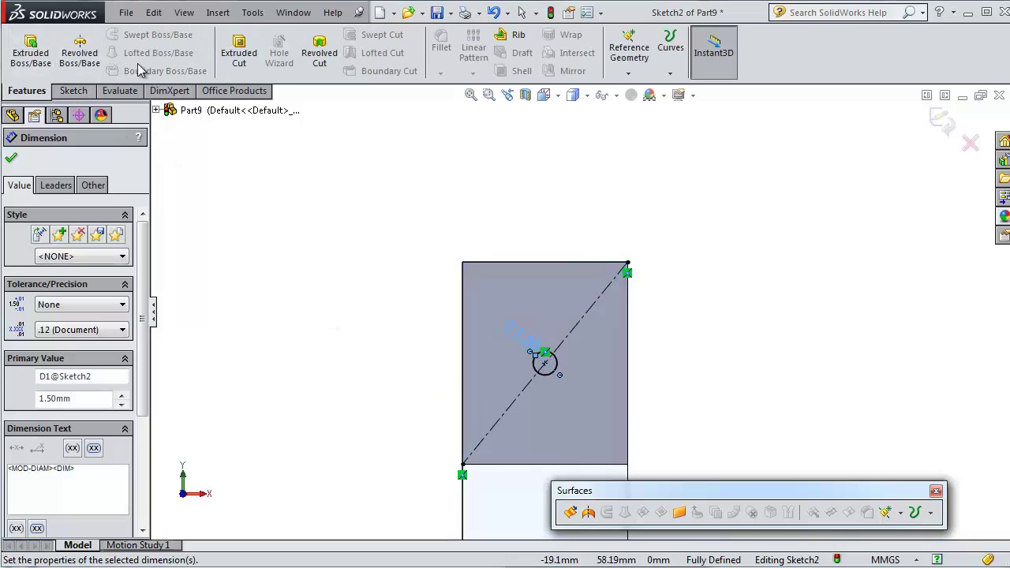
# Step: Cut the 1.50 mm circle Through All to punch a hole in the strip
pyautogui.click(239, 54)
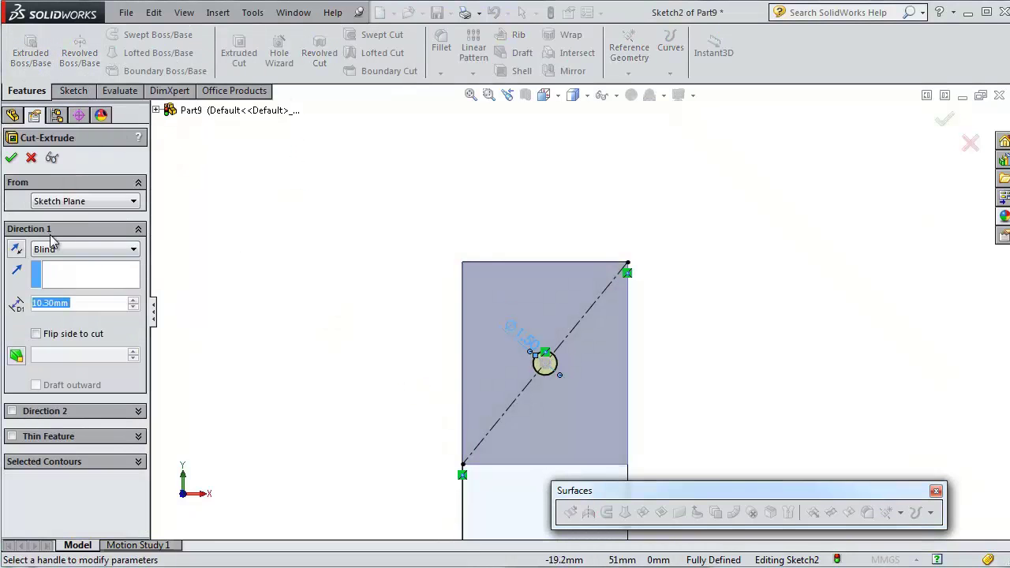
pyautogui.click(52, 249)
pyautogui.click(79, 273)
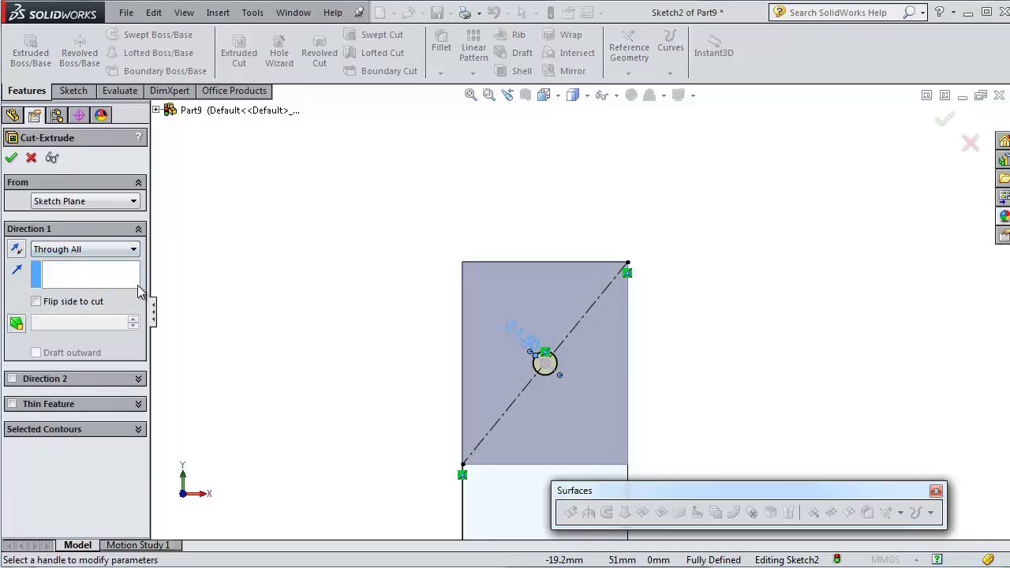
pyautogui.click(12, 158)
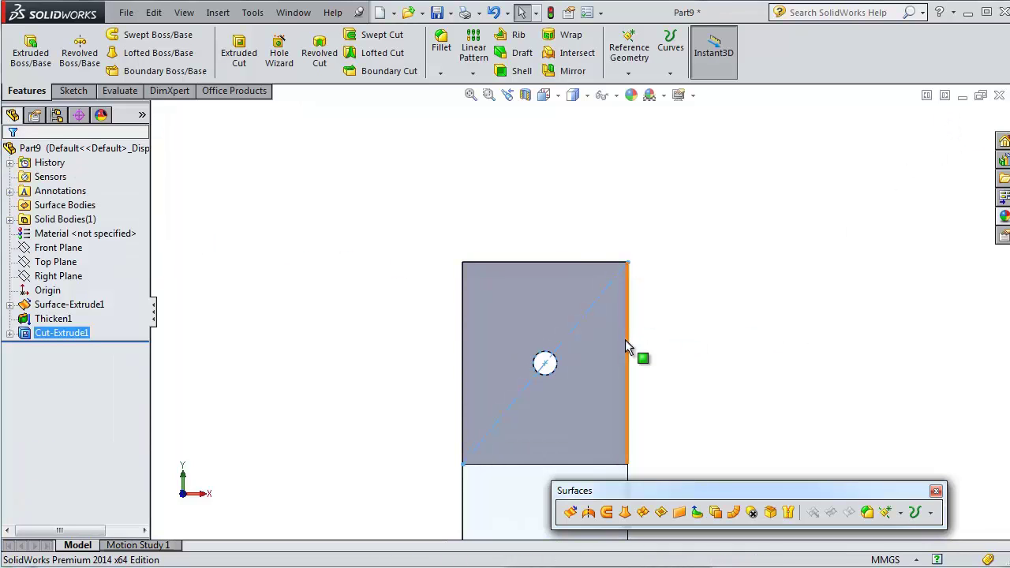
# Step: Check the hole in a 3D view and save the part as Part9
pyautogui.moveTo(626, 345); pyautogui.dragTo(968, 241, button='middle')
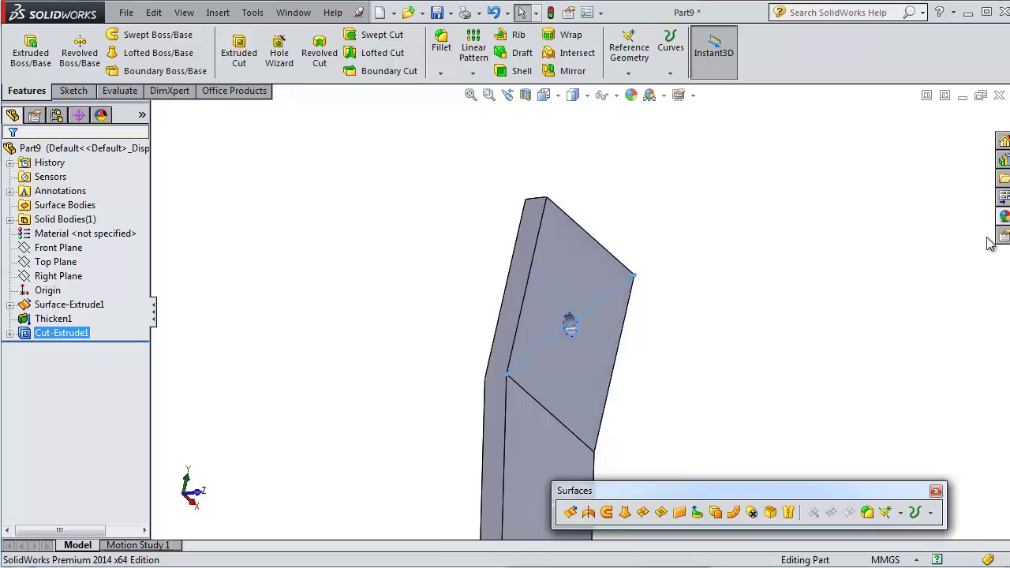
pyautogui.moveTo(570, 322); pyautogui.dragTo(551, 168, button='middle')
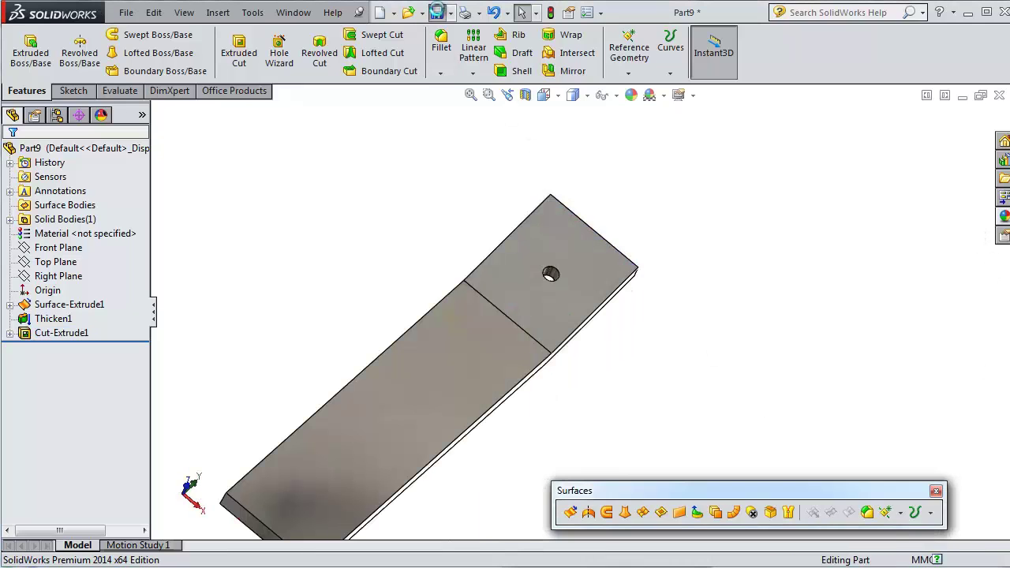
pyautogui.click(436, 13)
pyautogui.click(731, 442)
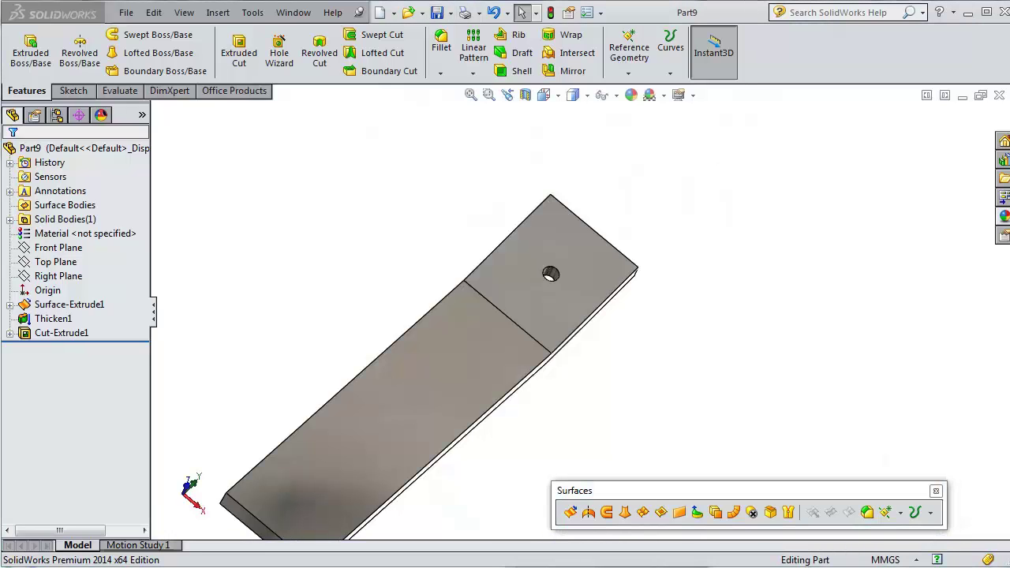
# Step: Create a new assembly and place part1 from Open documents as its fixed base
pyautogui.click(381, 12)
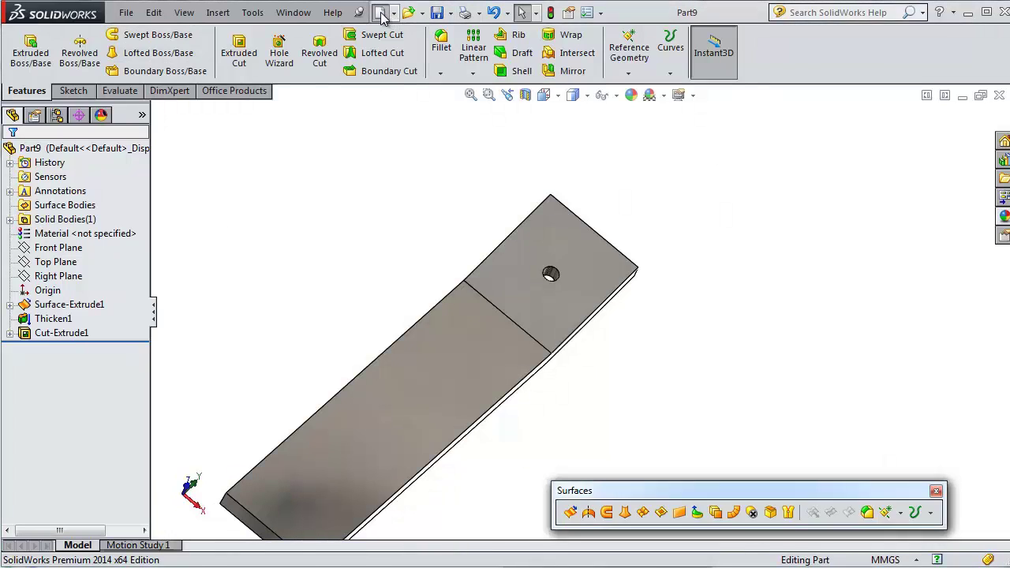
pyautogui.click(241, 251)
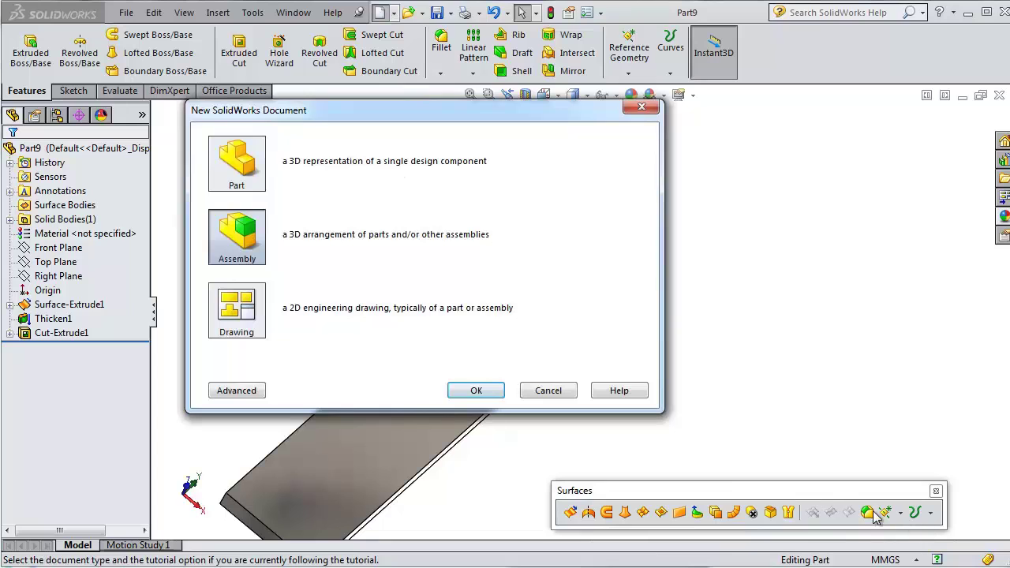
pyautogui.click(474, 389)
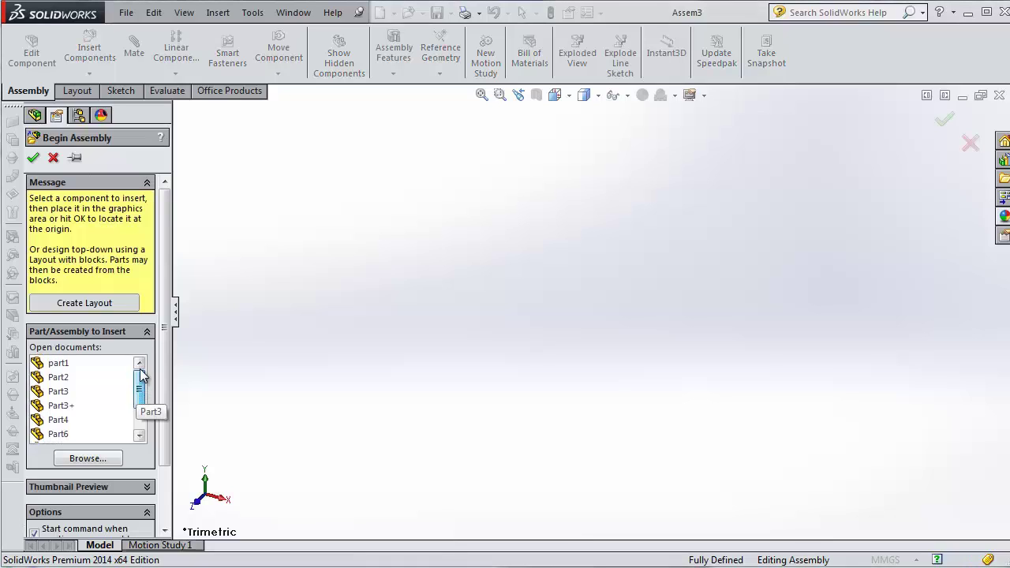
pyautogui.click(75, 365)
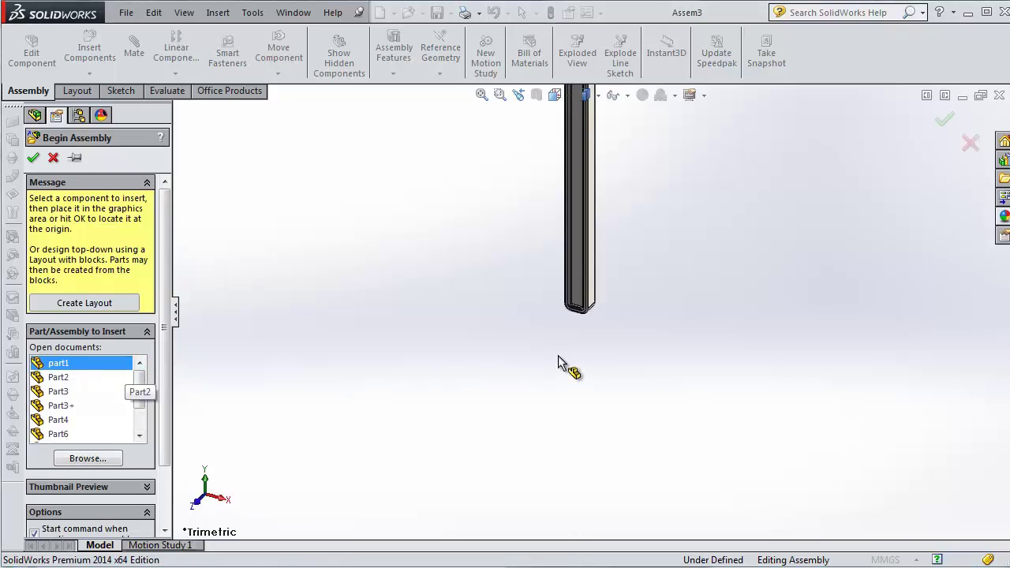
pyautogui.click(591, 388)
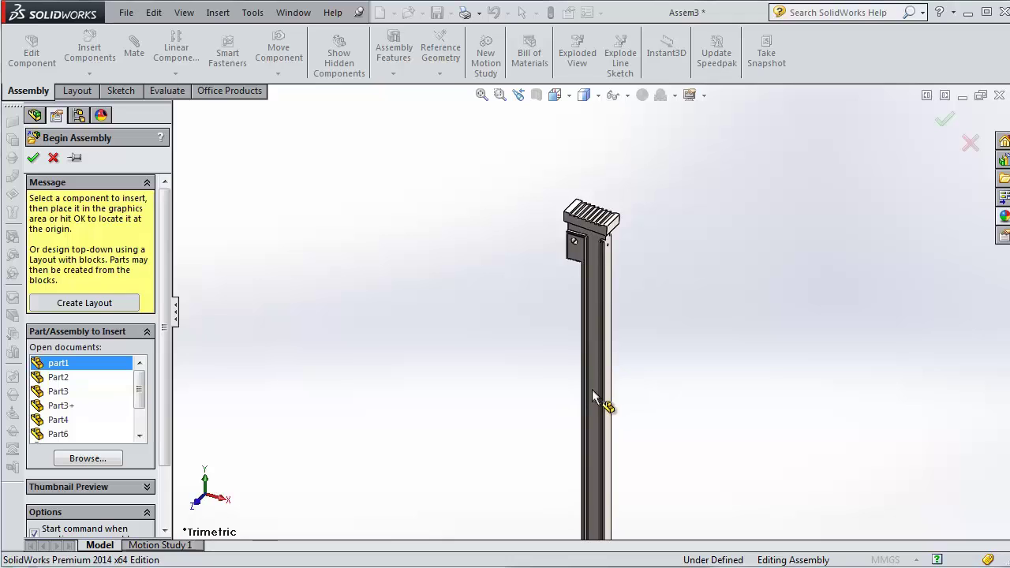
pyautogui.click(592, 390)
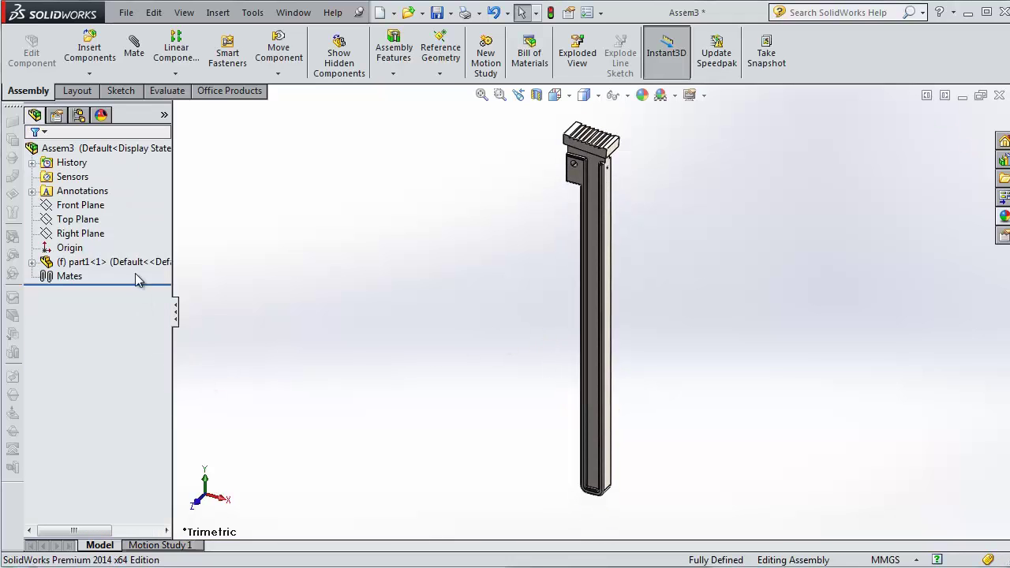
# Step: Insert Part2 left and Part3+ right of the wrench body, unmated
pyautogui.click(95, 57)
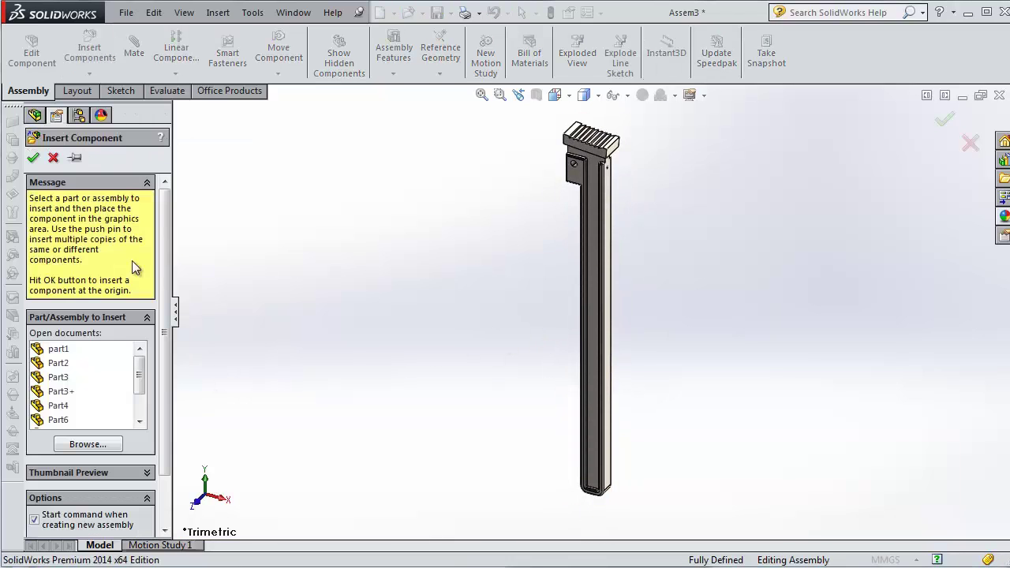
pyautogui.click(58, 365)
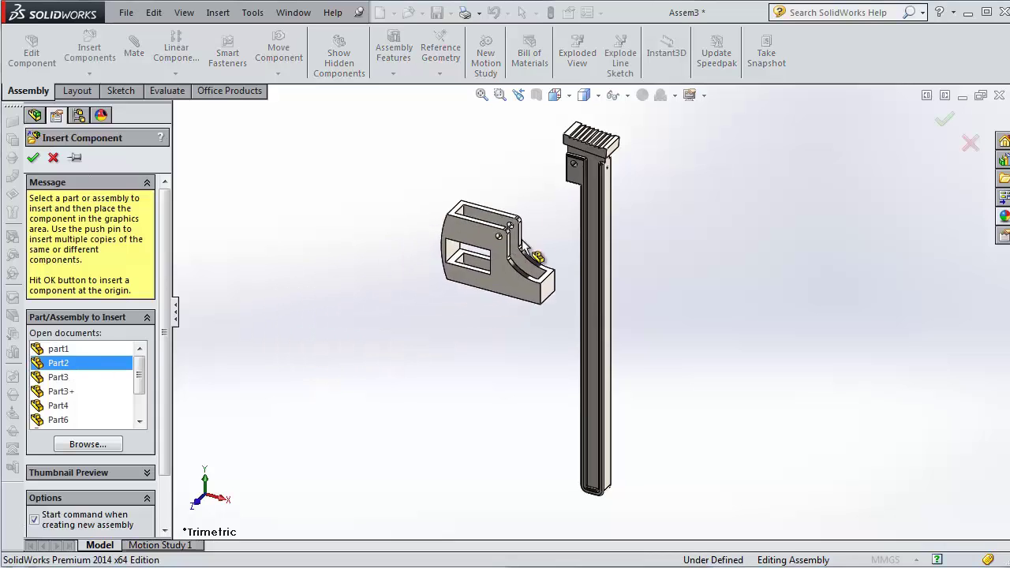
pyautogui.click(525, 263)
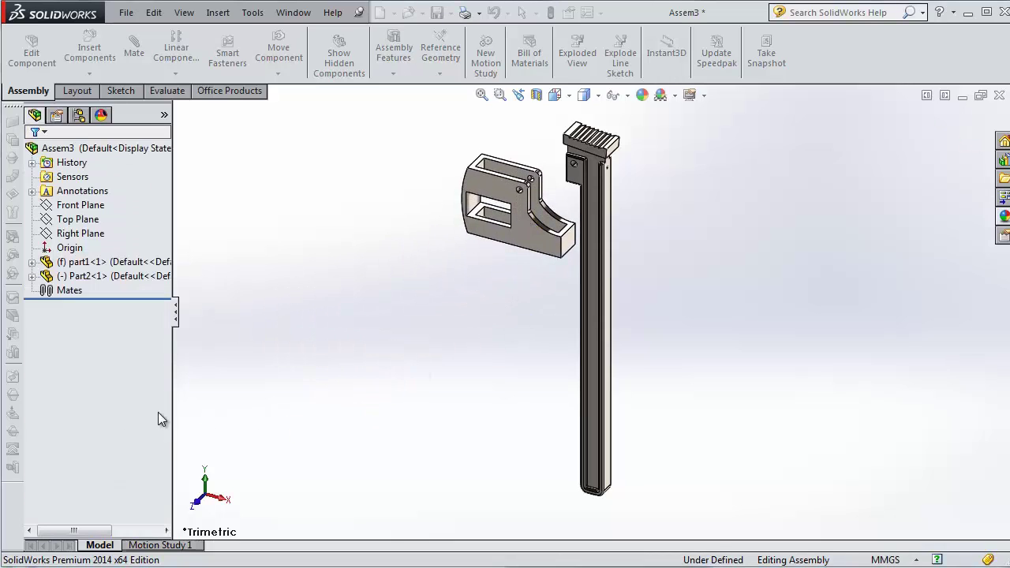
pyautogui.click(89, 51)
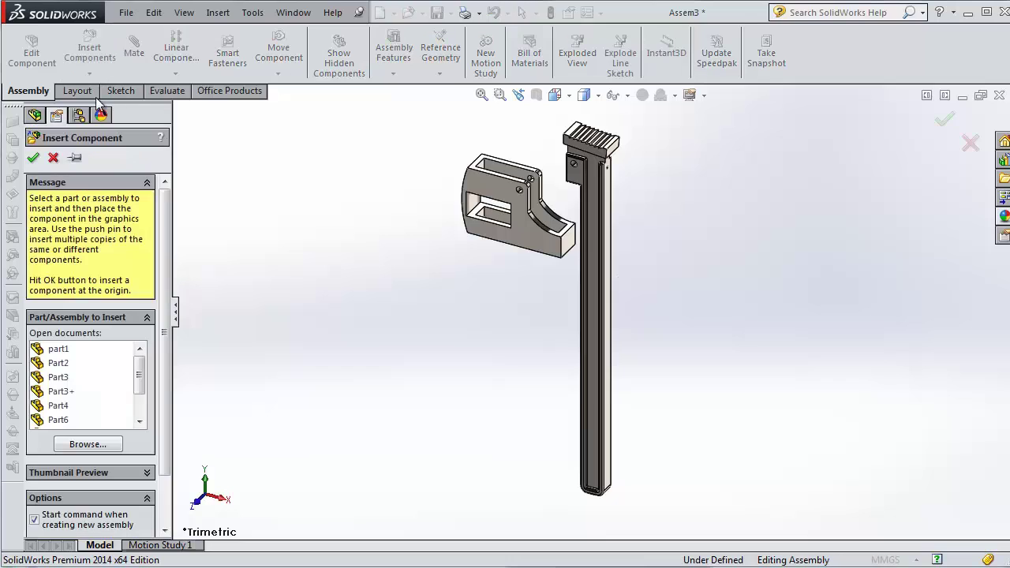
pyautogui.click(61, 392)
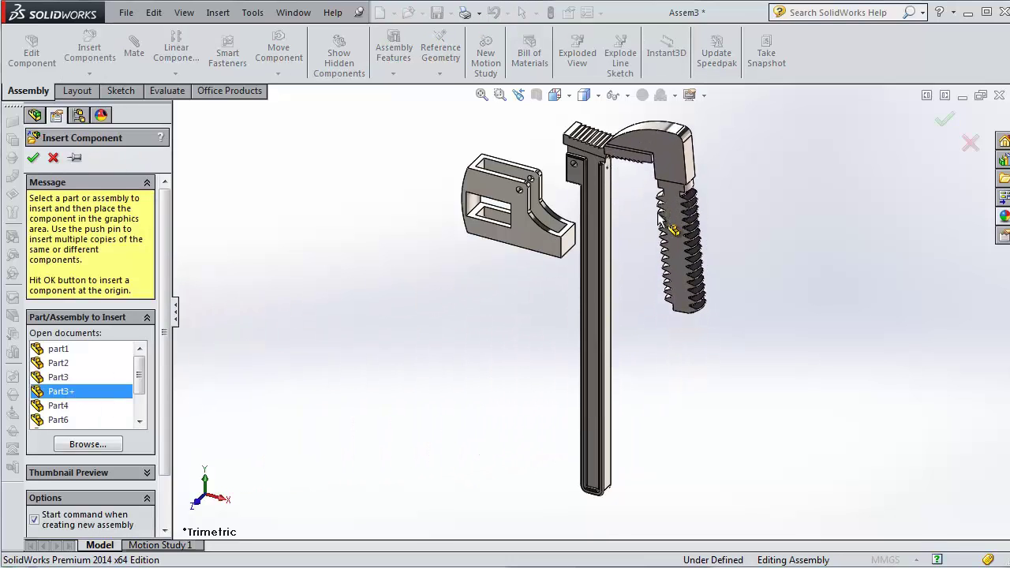
pyautogui.click(654, 278)
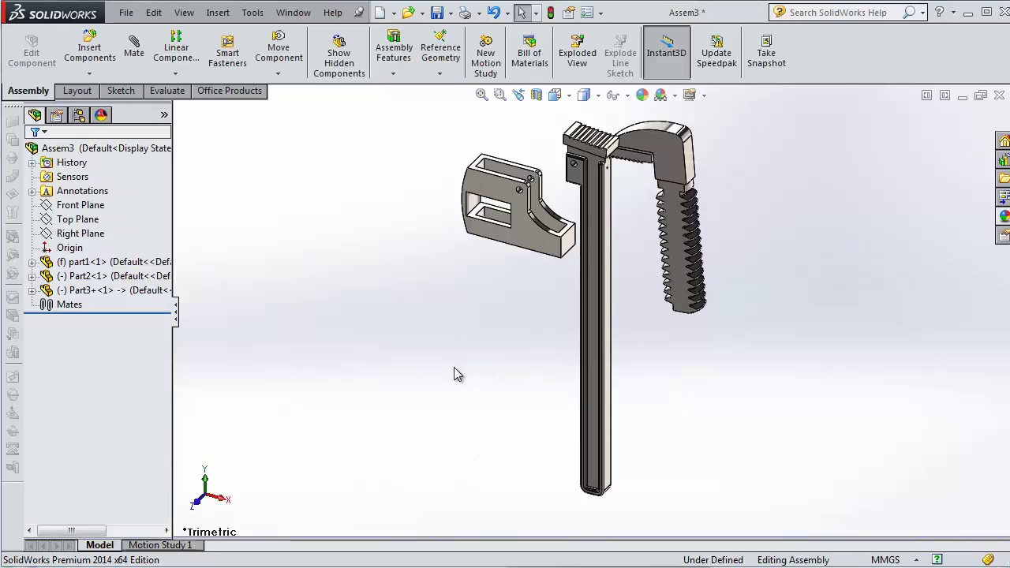
# Step: Insert Part4 below the jaw housing and Part6 beside the nut, unmated
pyautogui.click(116, 51)
pyautogui.click(85, 405)
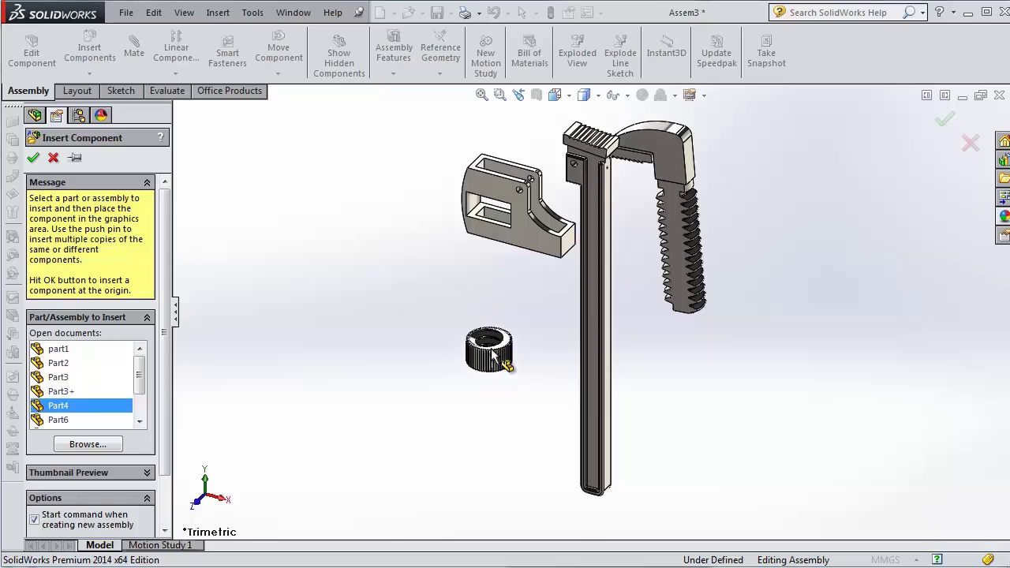
pyautogui.click(512, 332)
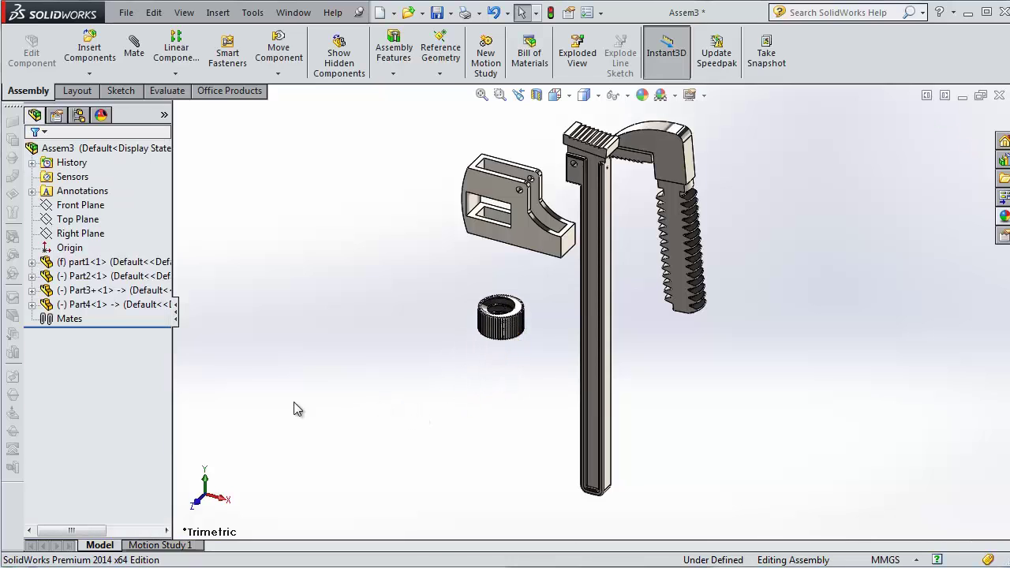
pyautogui.click(83, 59)
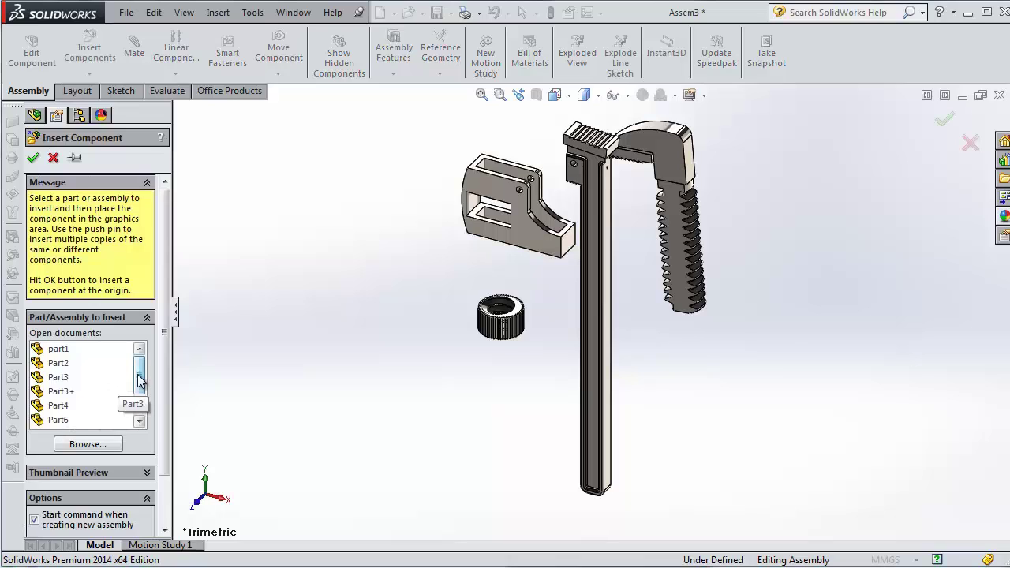
pyautogui.scroll(-1, 142, 383)
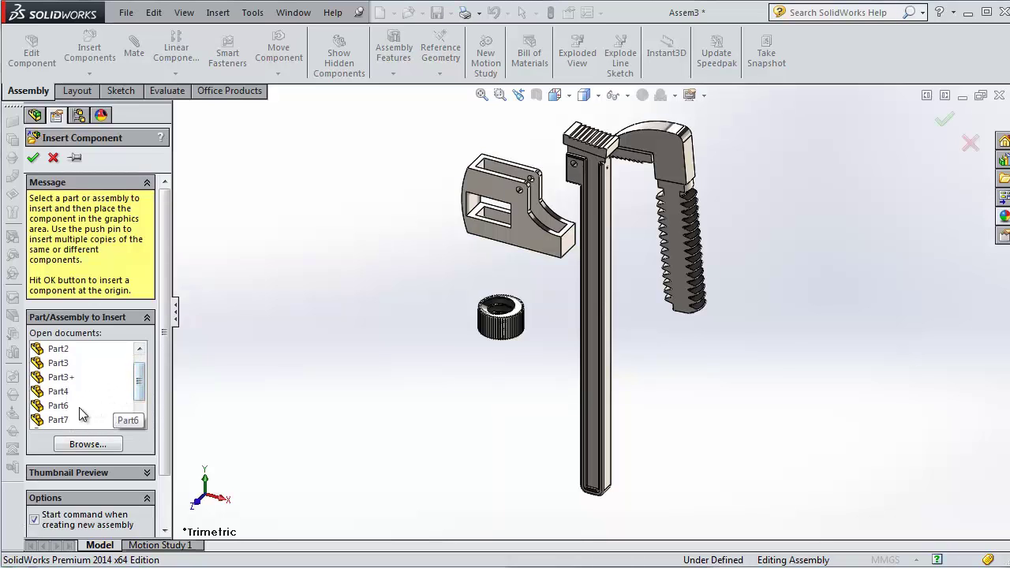
pyautogui.click(79, 406)
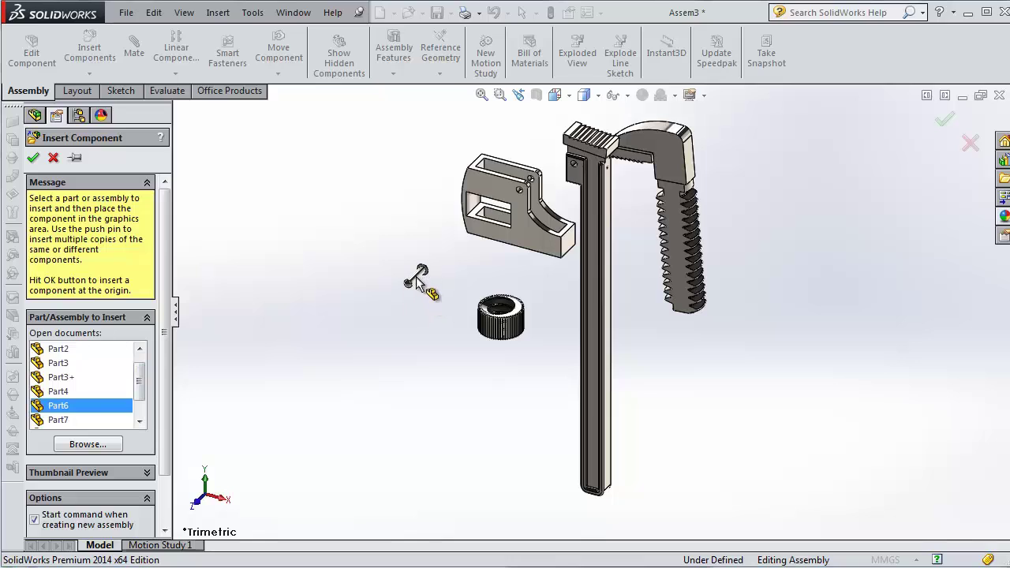
pyautogui.press('Escape')
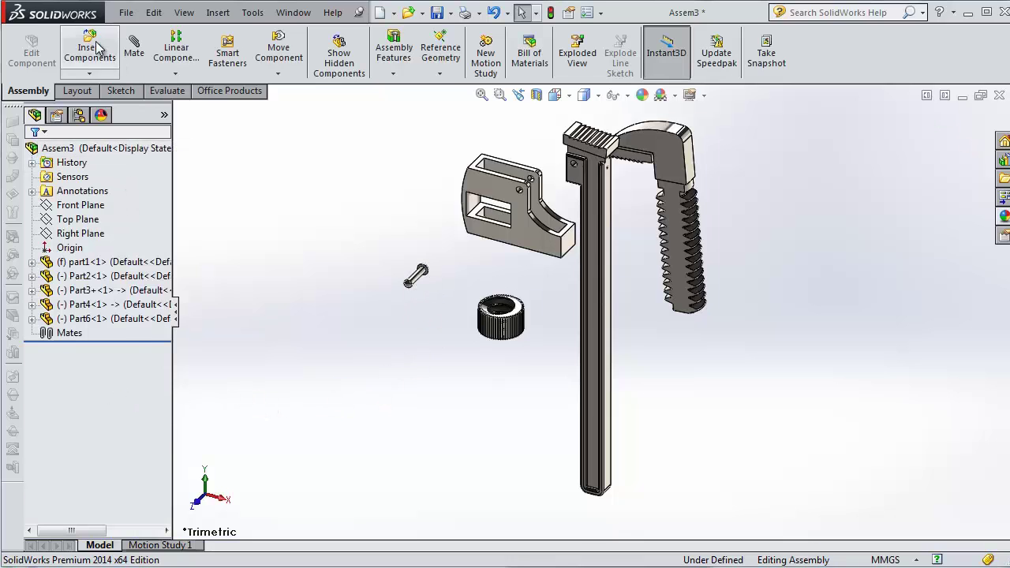
# Step: Insert Part7 and Part8 unmated, then place Part9 below the pins
pyautogui.click(89, 49)
pyautogui.scroll(-2, 135, 395)
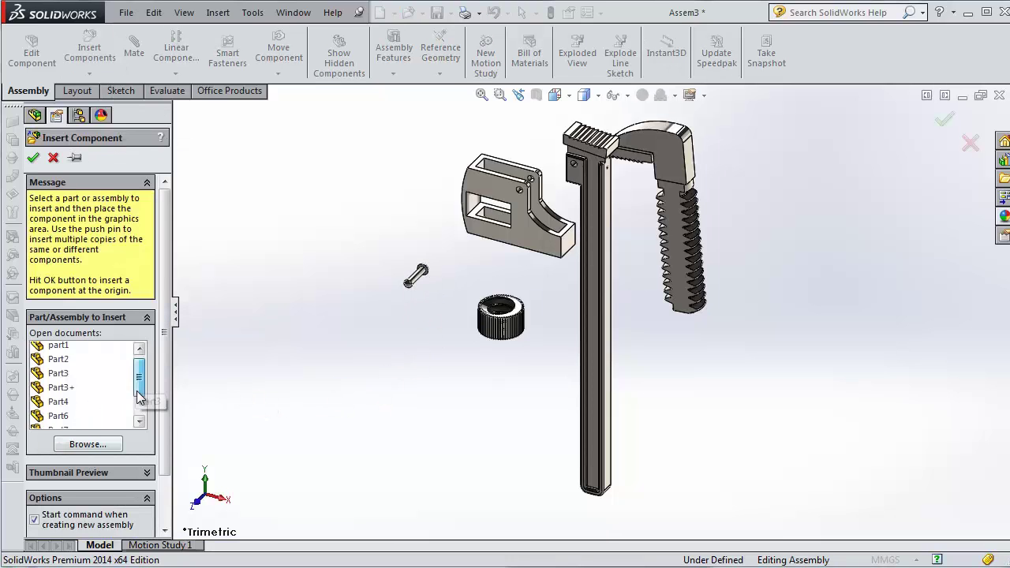
pyautogui.scroll(-1, 138, 406)
pyautogui.click(68, 394)
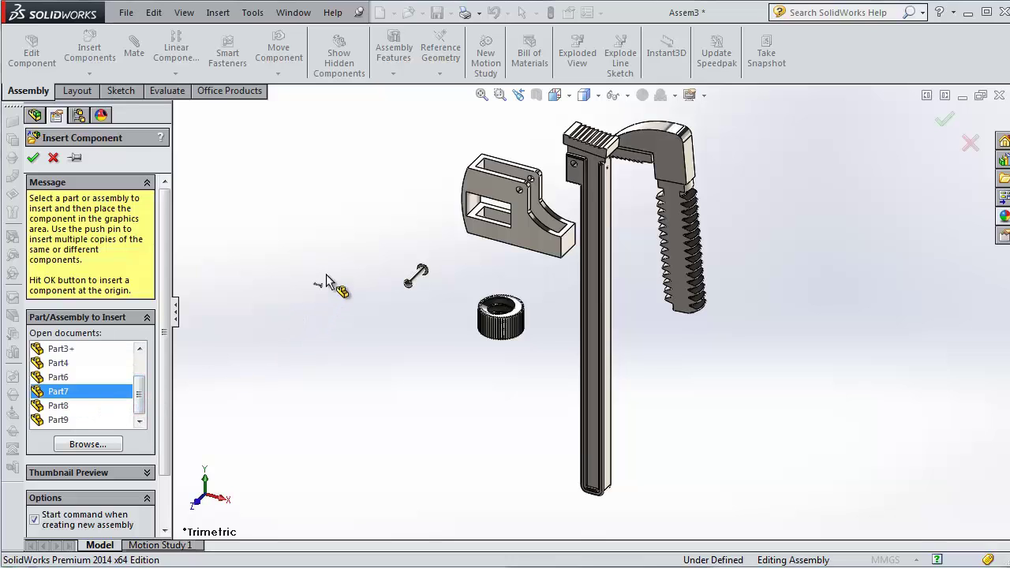
pyautogui.press('Escape')
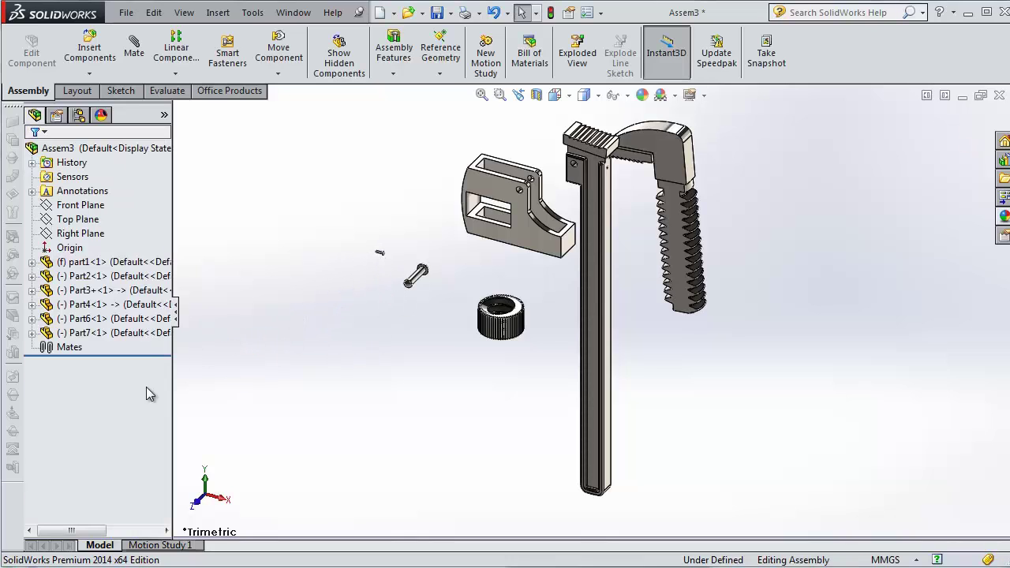
pyautogui.click(89, 49)
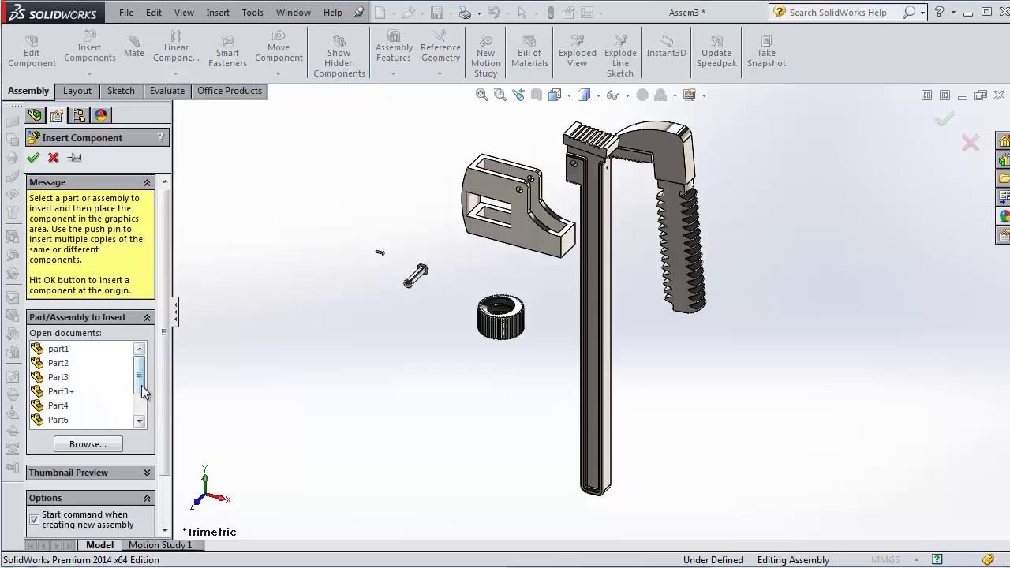
pyautogui.scroll(-2, 142, 399)
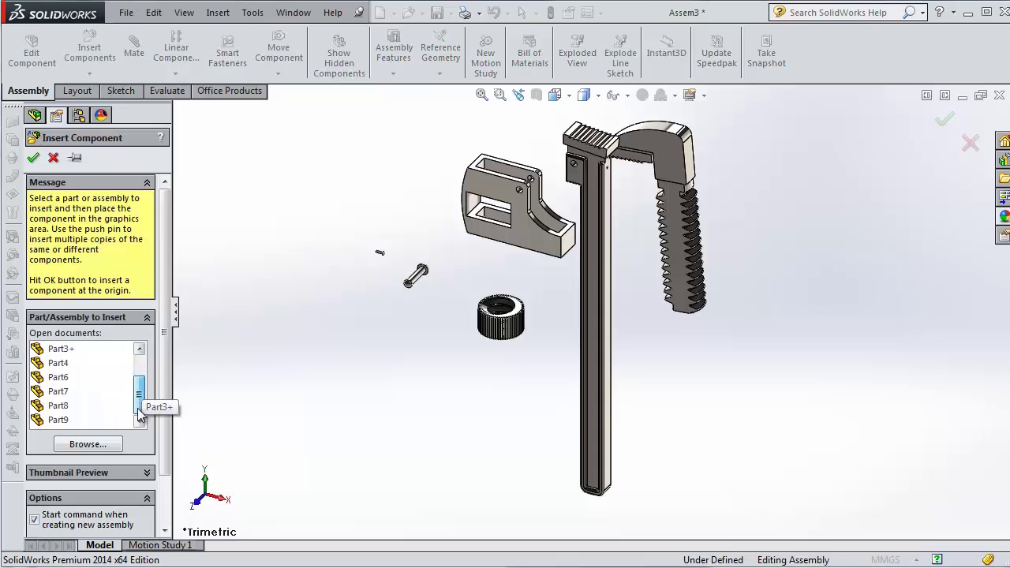
pyautogui.click(67, 407)
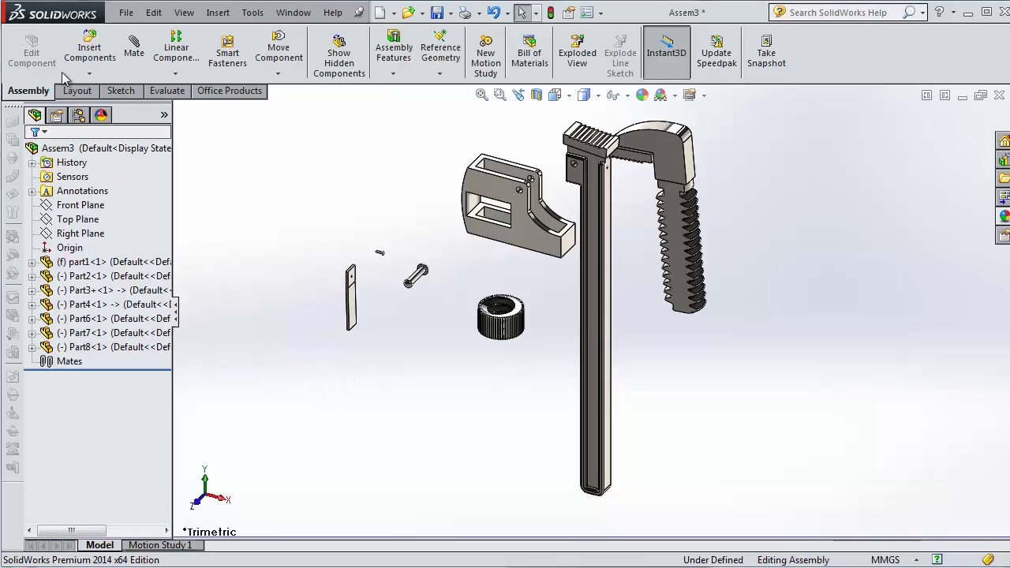
pyautogui.click(90, 51)
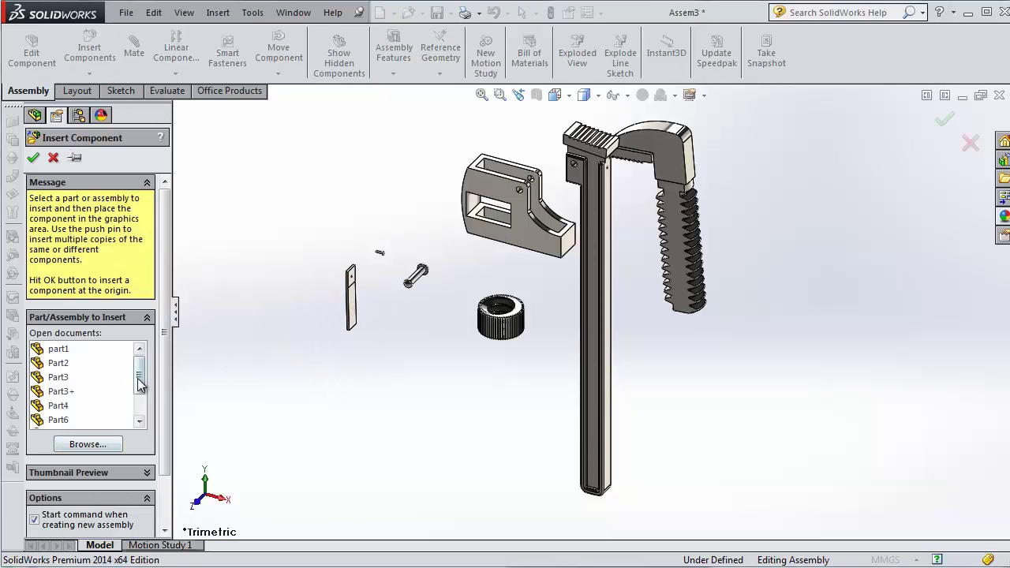
pyautogui.moveTo(140, 384); pyautogui.dragTo(140, 405)
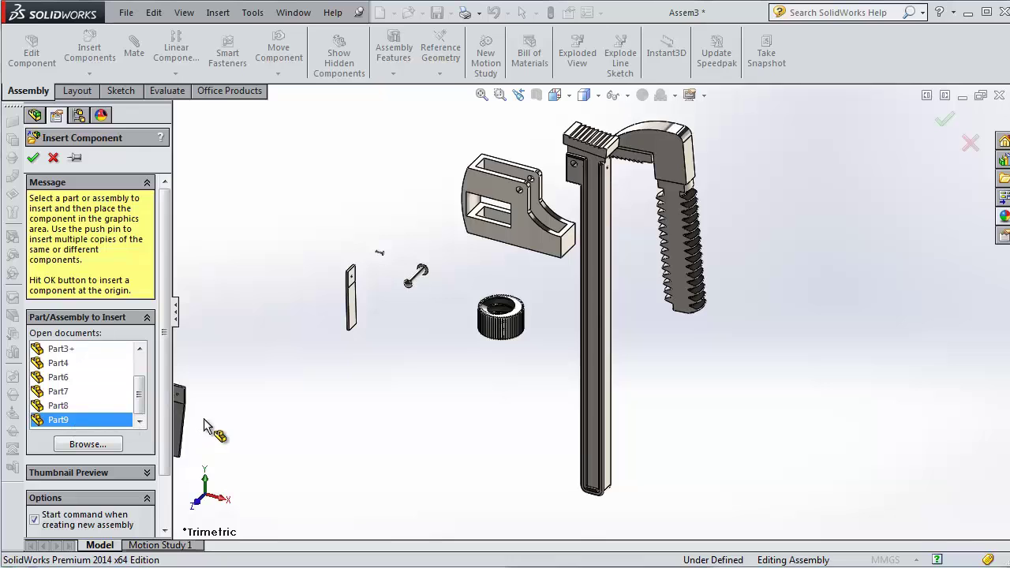
pyautogui.click(424, 372)
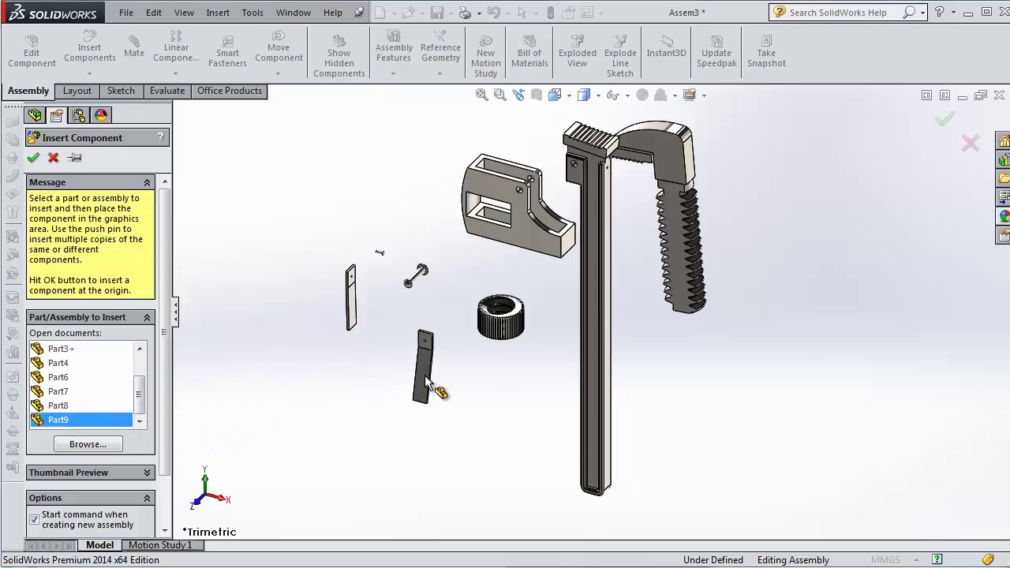